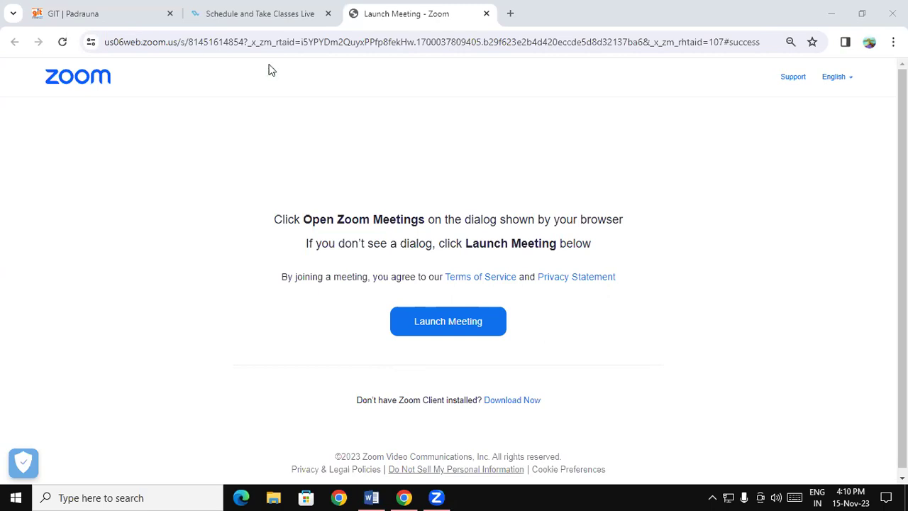
- Switch from the Chrome Zoom launch page to the blank Word document
{"action": "key", "text": "alt+Tab"}
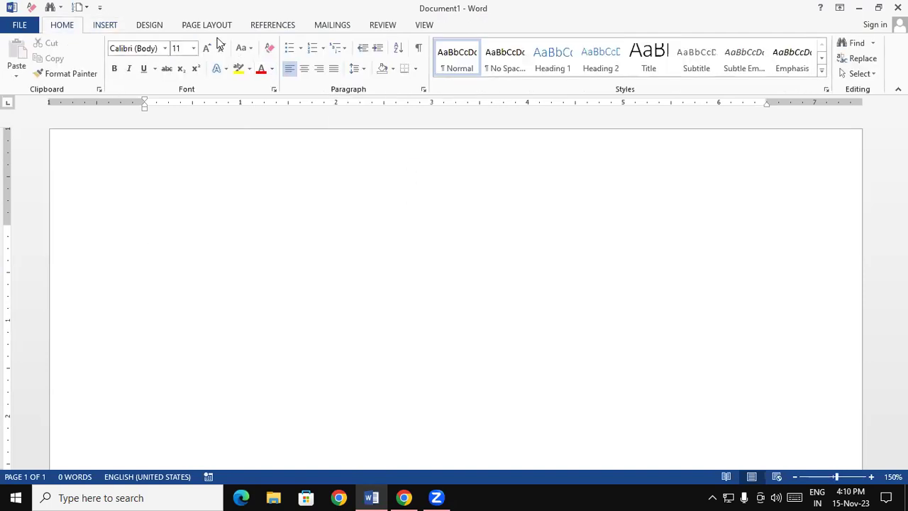
- Open the Insert Chart dialog and preview the 3-D column chart styles
{"action": "left_click", "coordinate": [112, 27]}
{"action": "left_click", "coordinate": [265, 57]}
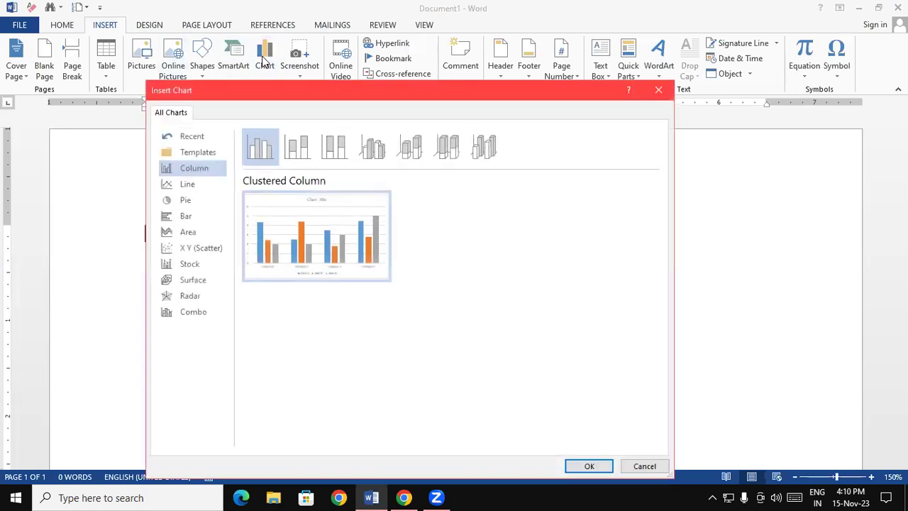
{"action": "mouse_move", "coordinate": [305, 262]}
{"action": "left_click", "coordinate": [440, 151]}
{"action": "left_click", "coordinate": [480, 150]}
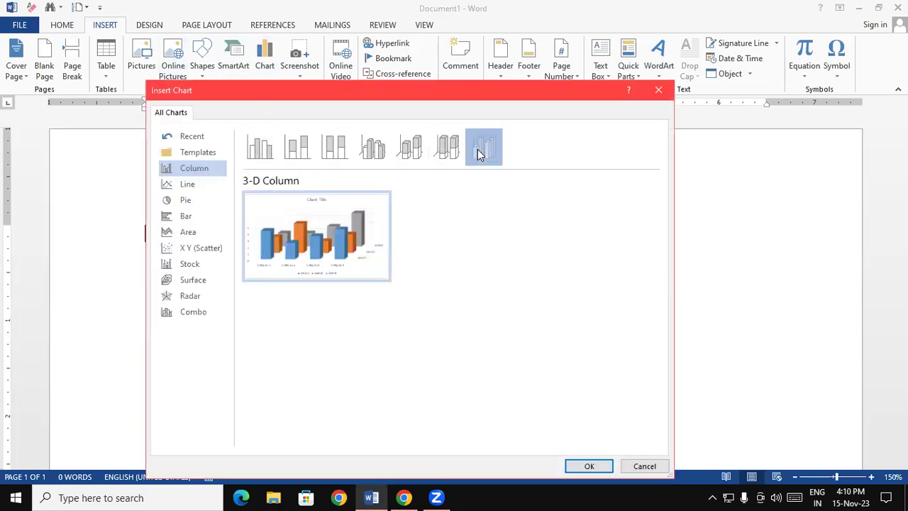
{"action": "left_click", "coordinate": [448, 150]}
{"action": "left_click", "coordinate": [411, 150]}
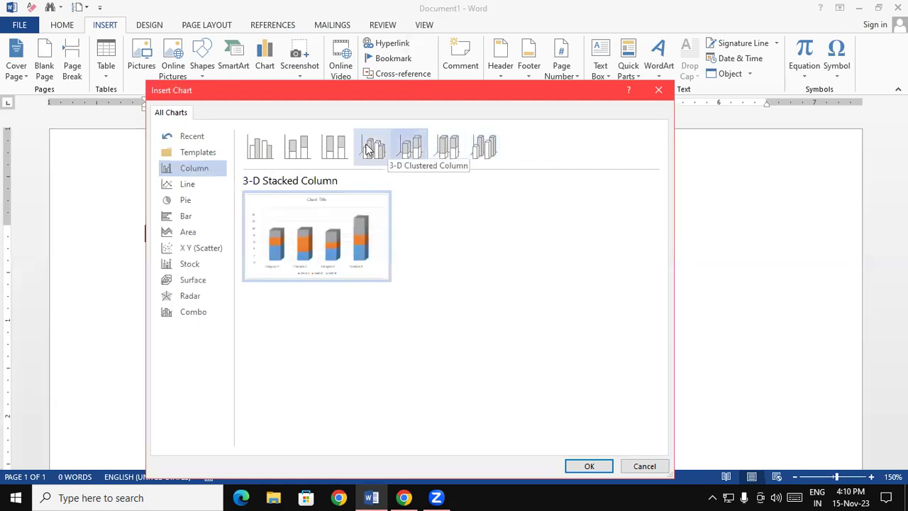
{"action": "left_click", "coordinate": [369, 151]}
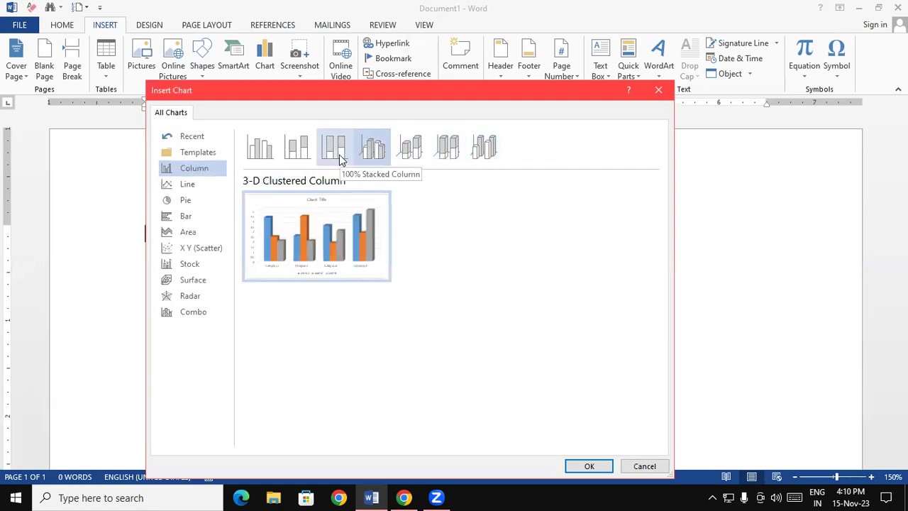
- Browse the Line, Pie, Bar, Area, Scatter, Stock, Radar and Combo chart types
{"action": "left_click", "coordinate": [204, 183]}
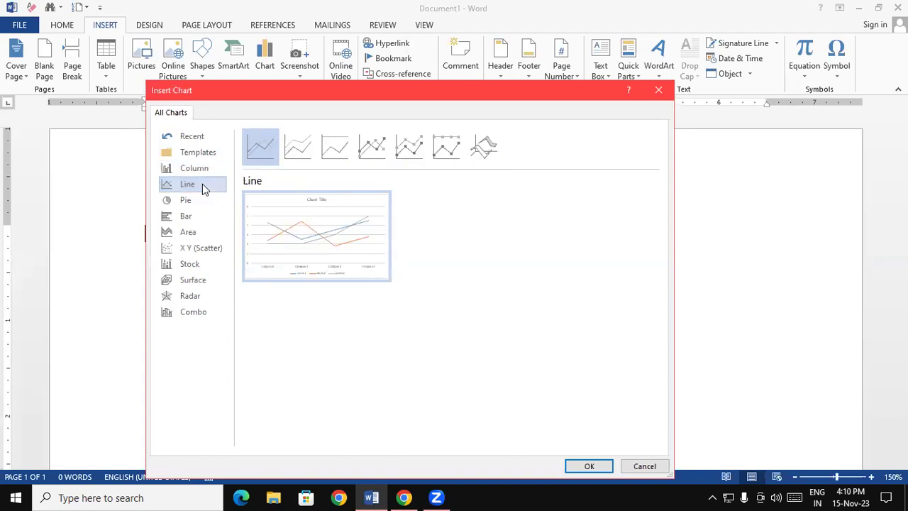
{"action": "left_click", "coordinate": [199, 201]}
{"action": "left_click", "coordinate": [199, 217]}
{"action": "left_click", "coordinate": [201, 231]}
{"action": "left_click", "coordinate": [207, 247]}
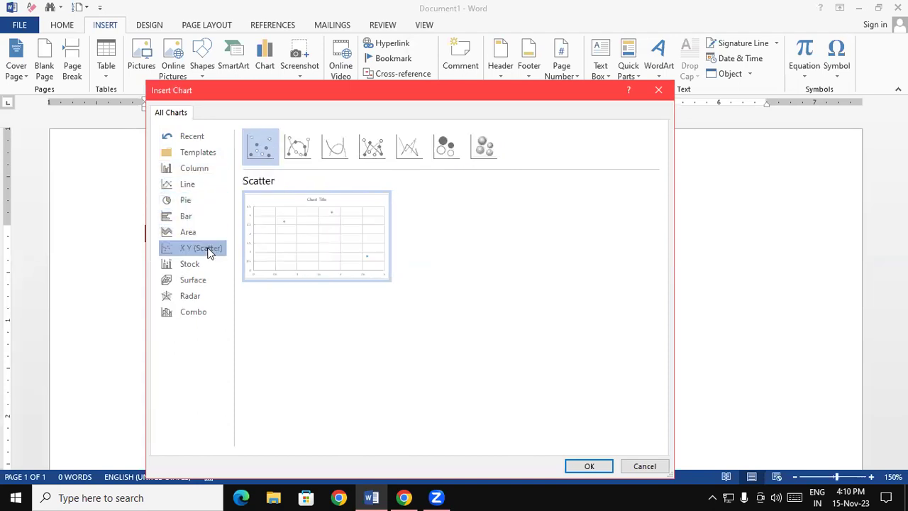
{"action": "left_click", "coordinate": [202, 264]}
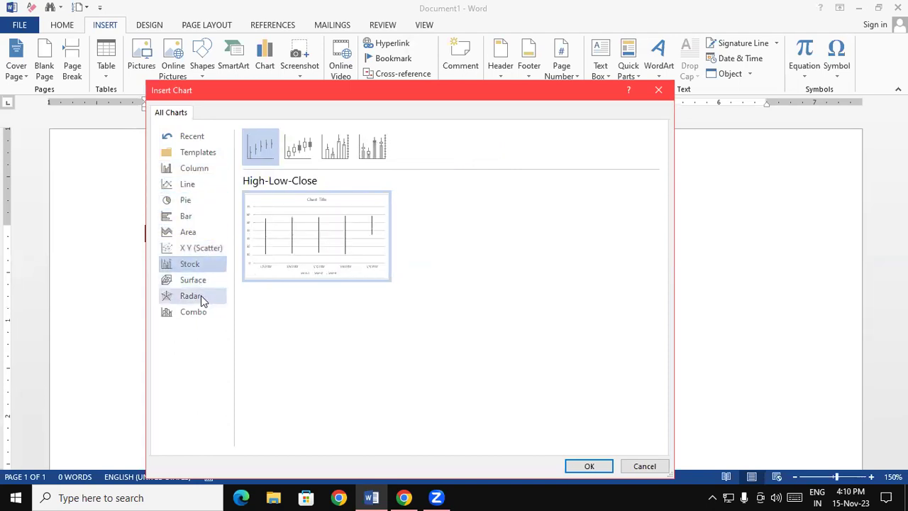
{"action": "left_click", "coordinate": [201, 295]}
{"action": "left_click", "coordinate": [197, 313]}
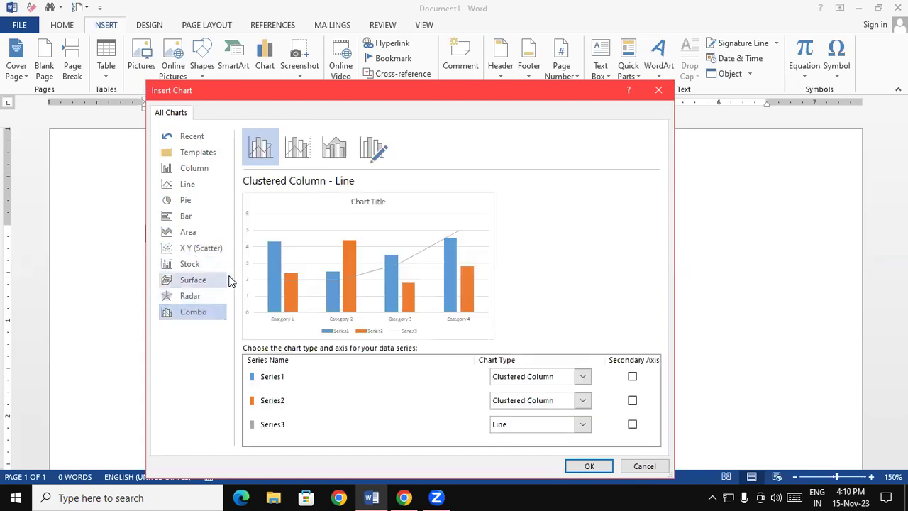
{"action": "left_click", "coordinate": [205, 298]}
- Choose Column > 3-D Clustered Column and insert it into the document
{"action": "mouse_move", "coordinate": [322, 248]}
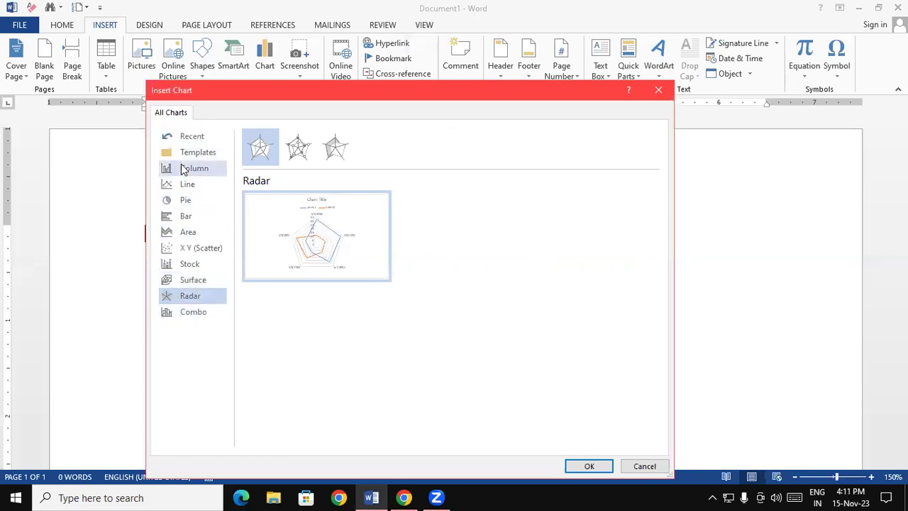
{"action": "left_click", "coordinate": [177, 188]}
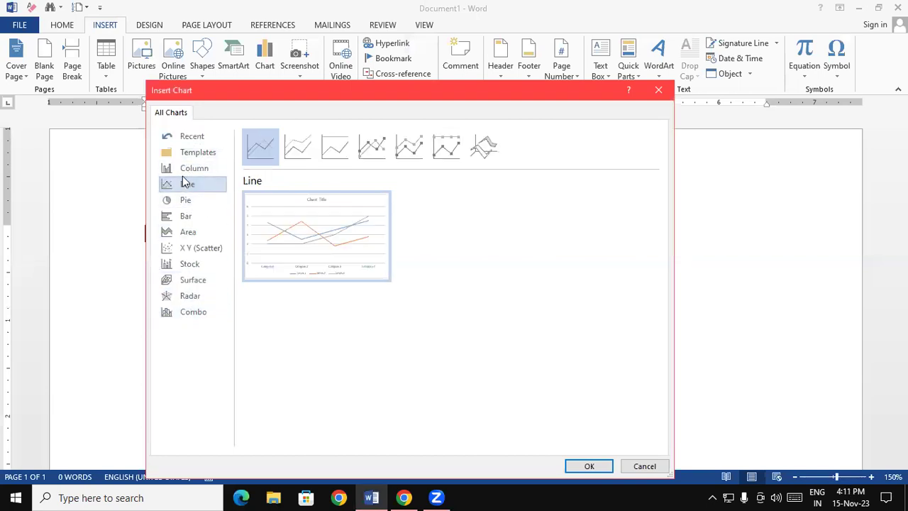
{"action": "left_click", "coordinate": [183, 170]}
{"action": "left_click", "coordinate": [370, 150]}
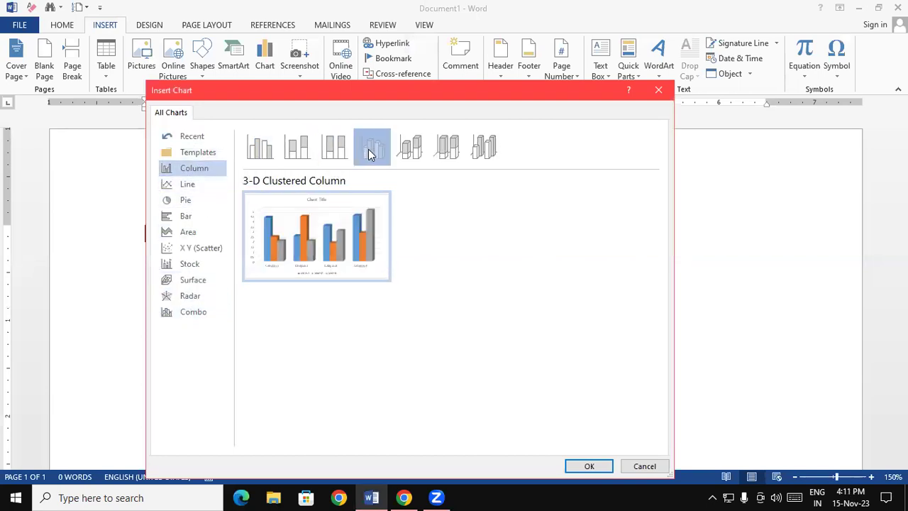
{"action": "mouse_move", "coordinate": [359, 248]}
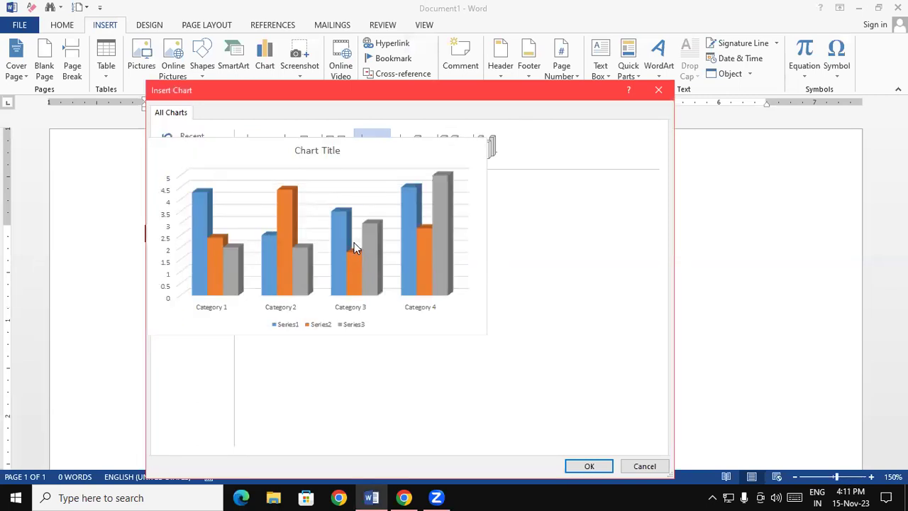
{"action": "left_click", "coordinate": [611, 466]}
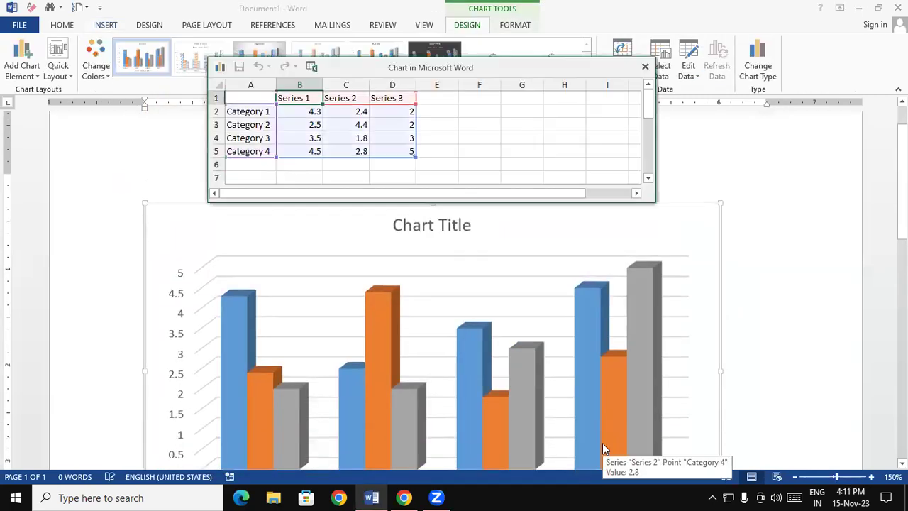
- Select the chart, then maximize, restore and reposition its data sheet window
{"action": "left_click", "coordinate": [260, 268]}
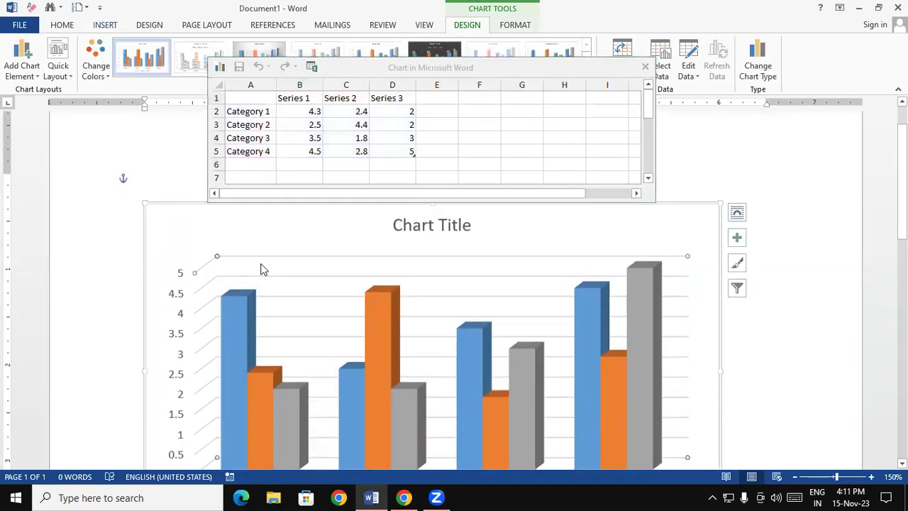
{"action": "double_click", "coordinate": [335, 68]}
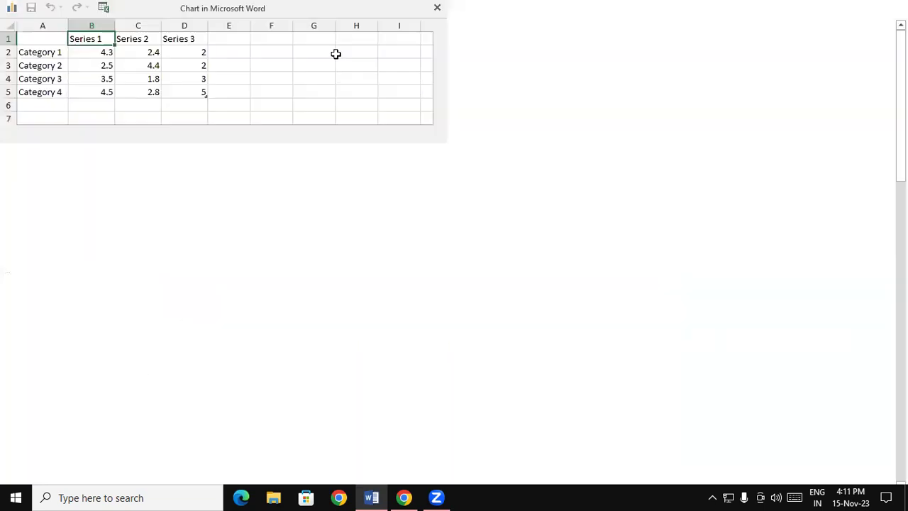
{"action": "double_click", "coordinate": [615, 6]}
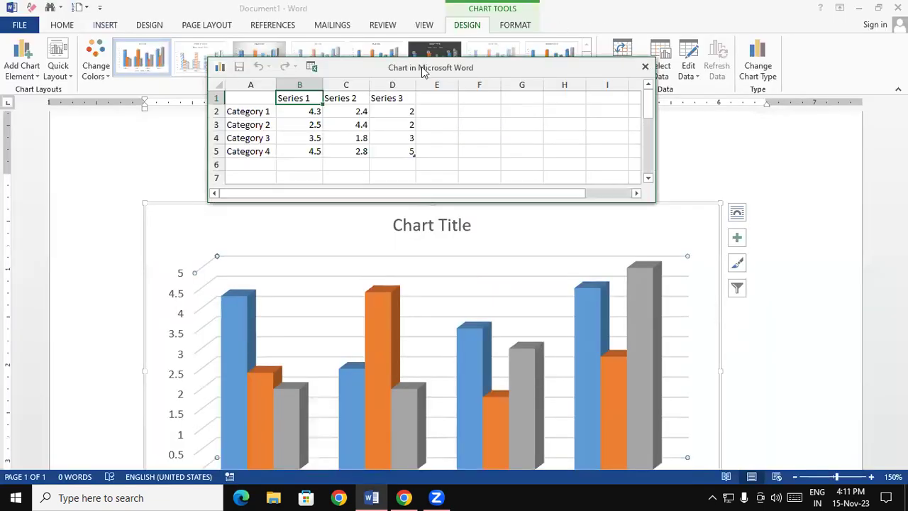
{"action": "left_click_drag", "start_coordinate": [418, 67], "coordinate": [366, 39]}
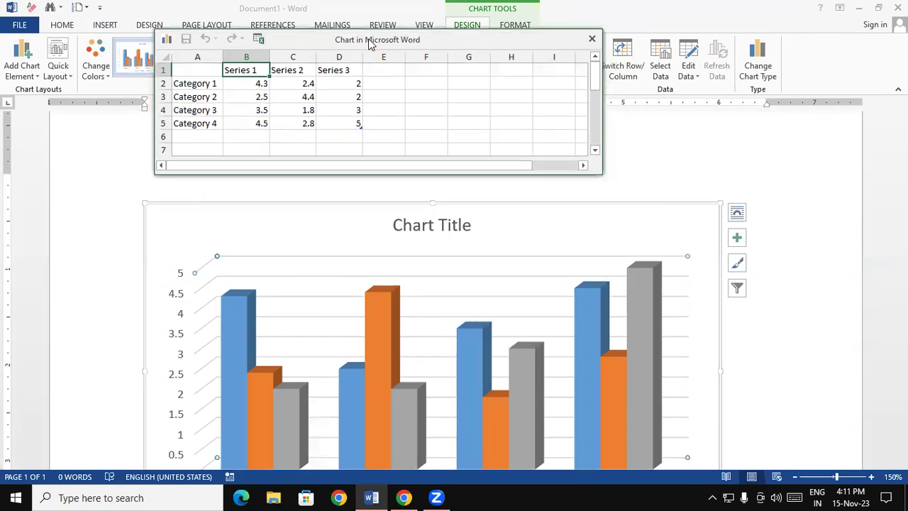
- Select the sample data ranges A1:D5, A2:A5, B1 and B2:D5
{"action": "left_click_drag", "start_coordinate": [208, 73], "coordinate": [320, 127]}
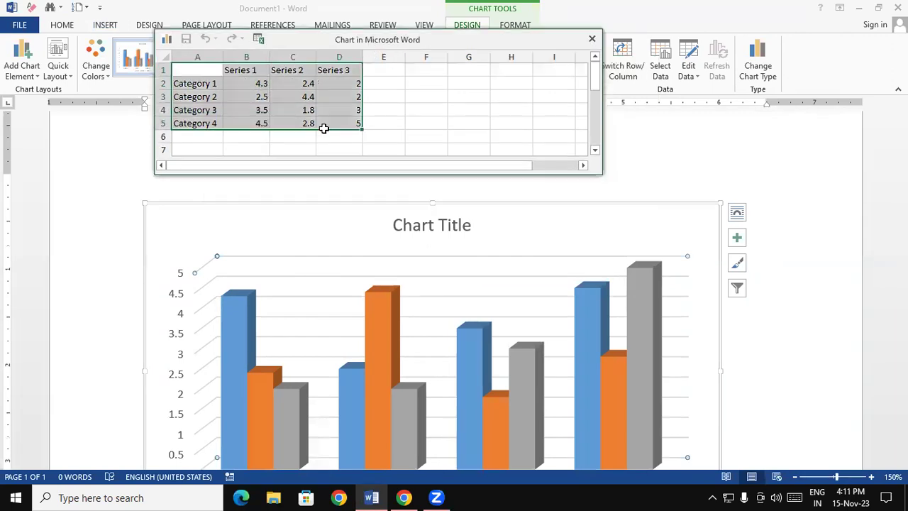
{"action": "left_click", "coordinate": [381, 462]}
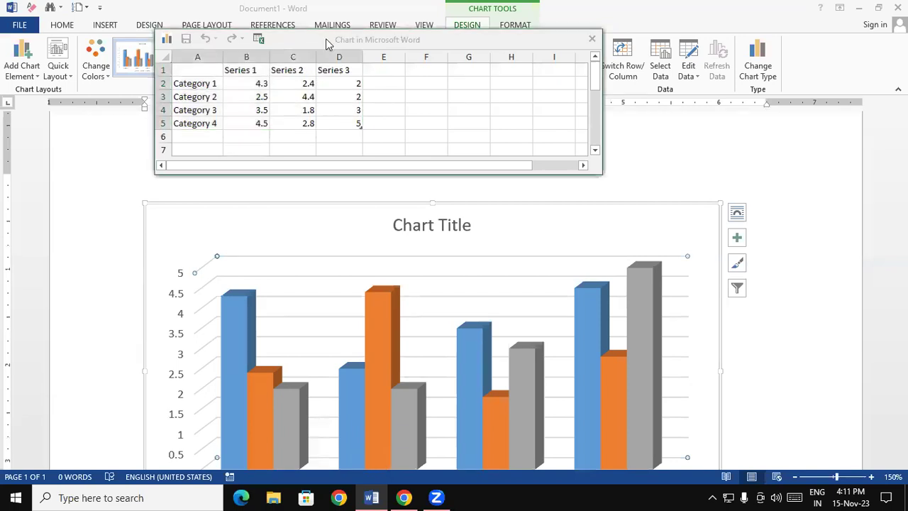
{"action": "left_click_drag", "start_coordinate": [323, 42], "coordinate": [354, 27]}
{"action": "left_click_drag", "start_coordinate": [220, 69], "coordinate": [221, 112]}
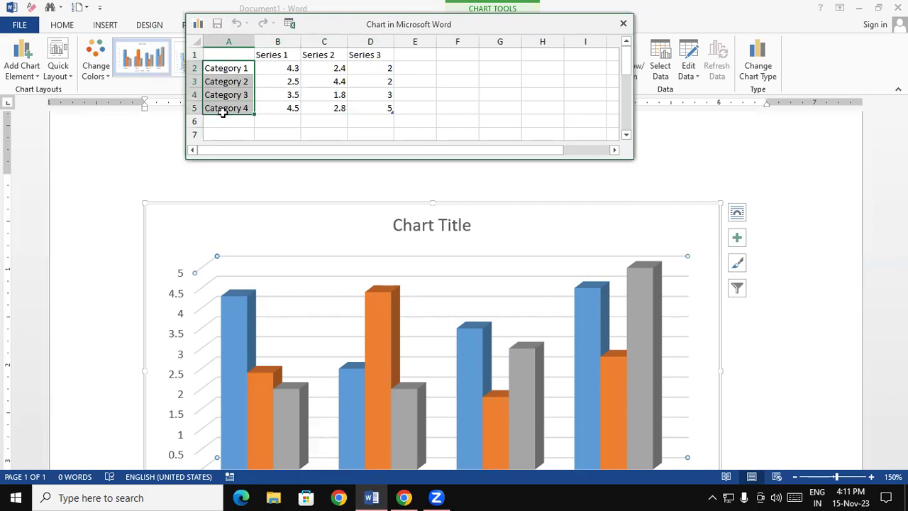
{"action": "left_click", "coordinate": [291, 57]}
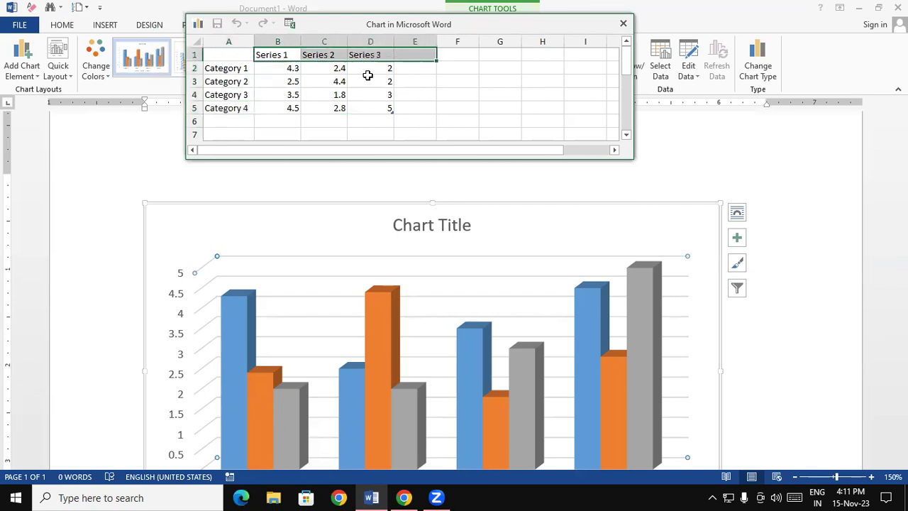
{"action": "left_click_drag", "start_coordinate": [284, 71], "coordinate": [389, 110]}
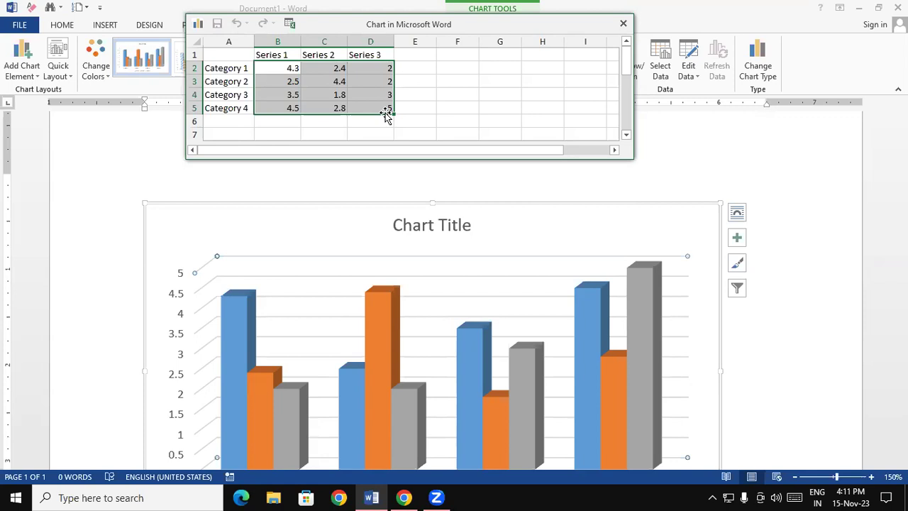
- Rename the three series headers to Hindi, Eng and Maths
{"action": "left_click", "coordinate": [290, 55]}
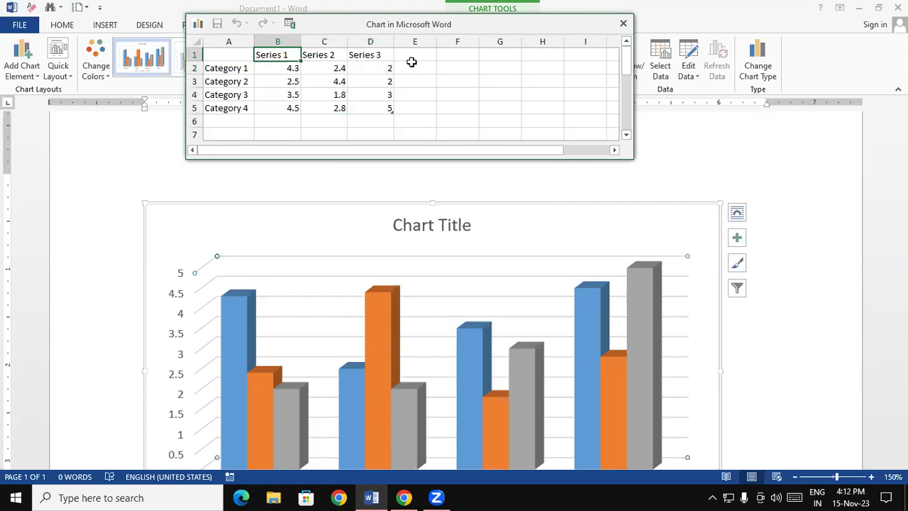
{"action": "type", "text": "Hindi"}
{"action": "key", "text": "Tab"}
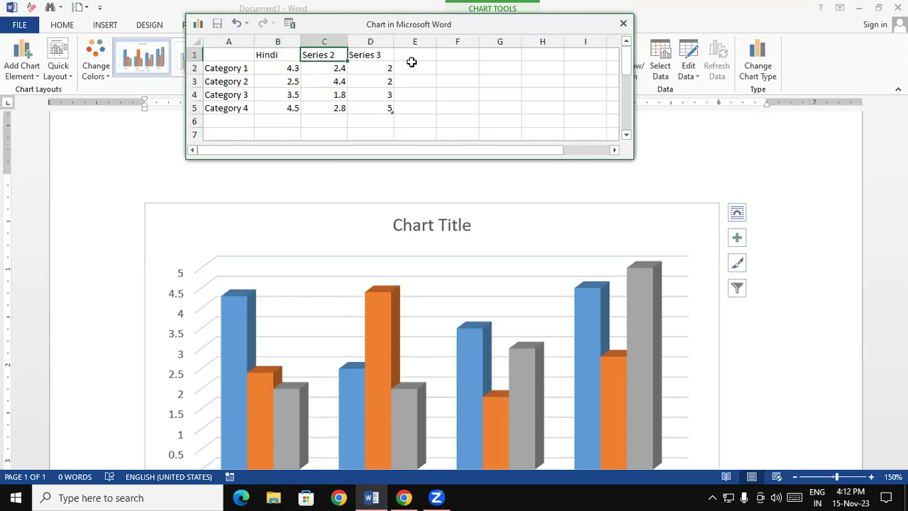
{"action": "left_click", "coordinate": [828, 221]}
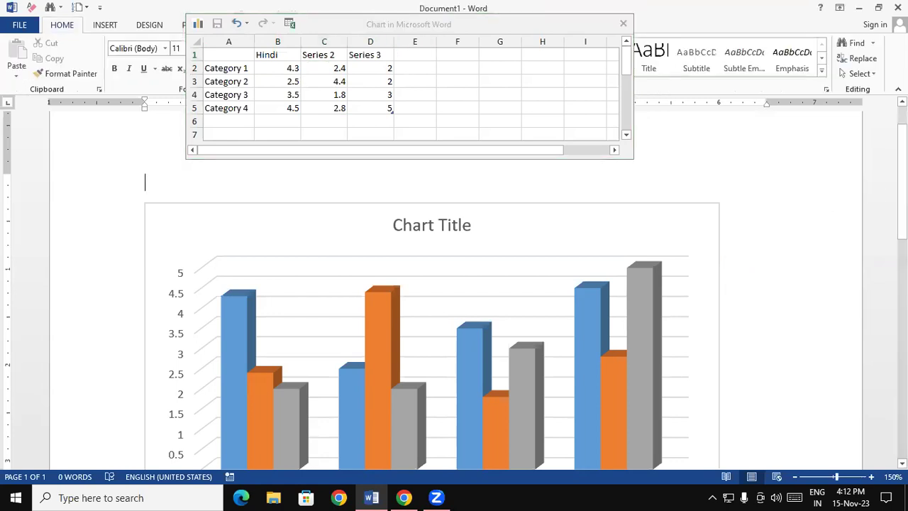
{"action": "scroll", "coordinate": [559, 309], "scroll_direction": "down", "scroll_amount": 3}
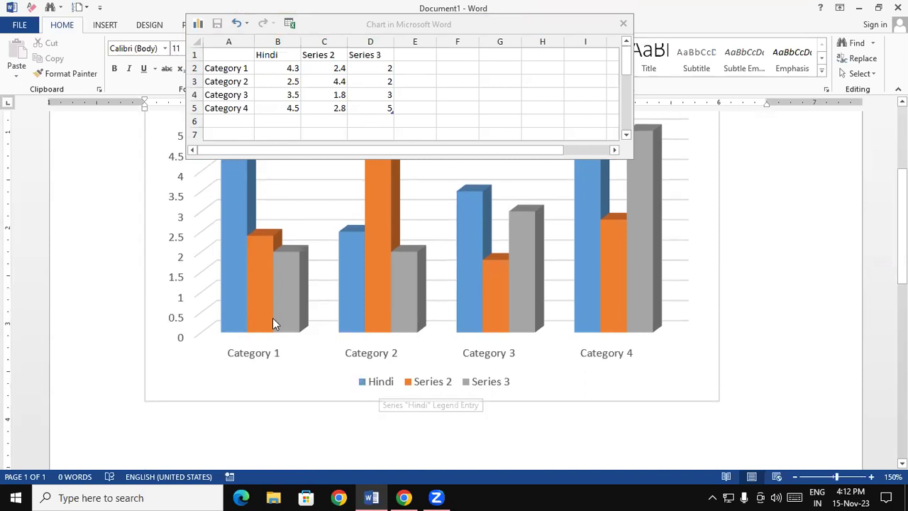
{"action": "left_click", "coordinate": [233, 279]}
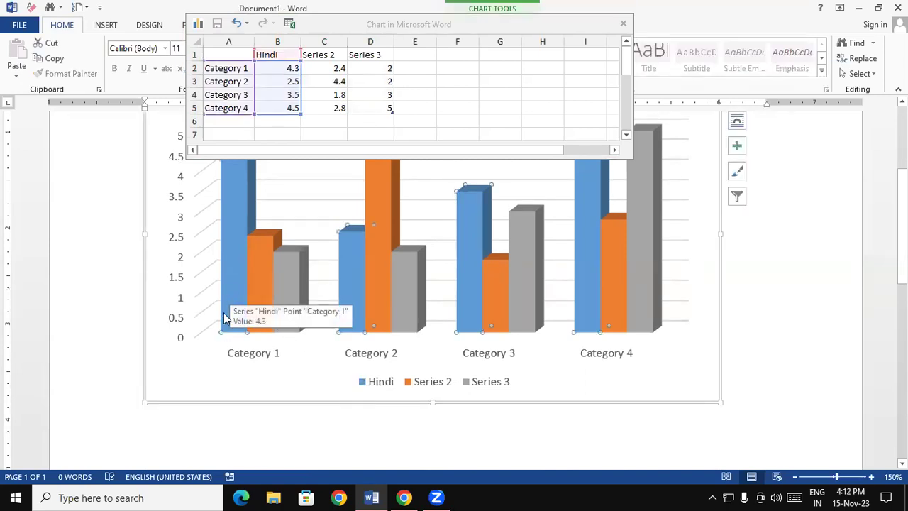
{"action": "left_click", "coordinate": [318, 55]}
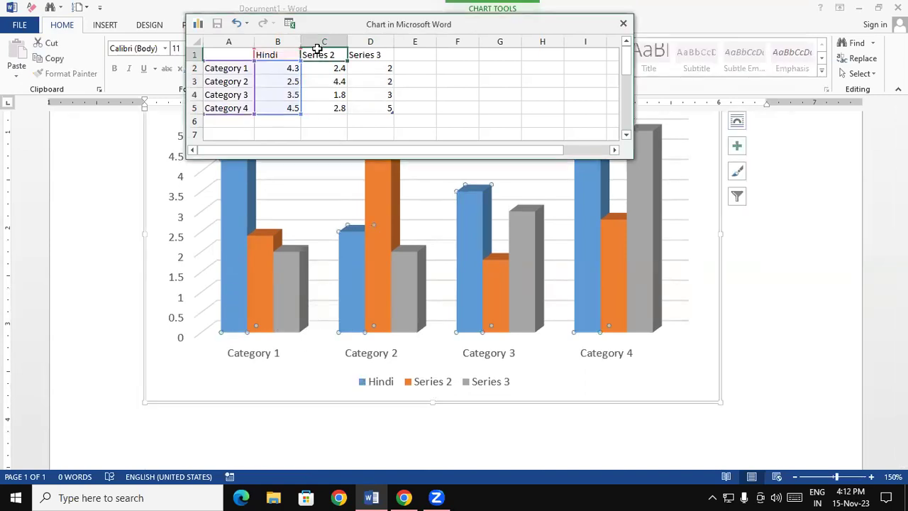
{"action": "type", "text": "Eng"}
{"action": "left_click", "coordinate": [360, 57]}
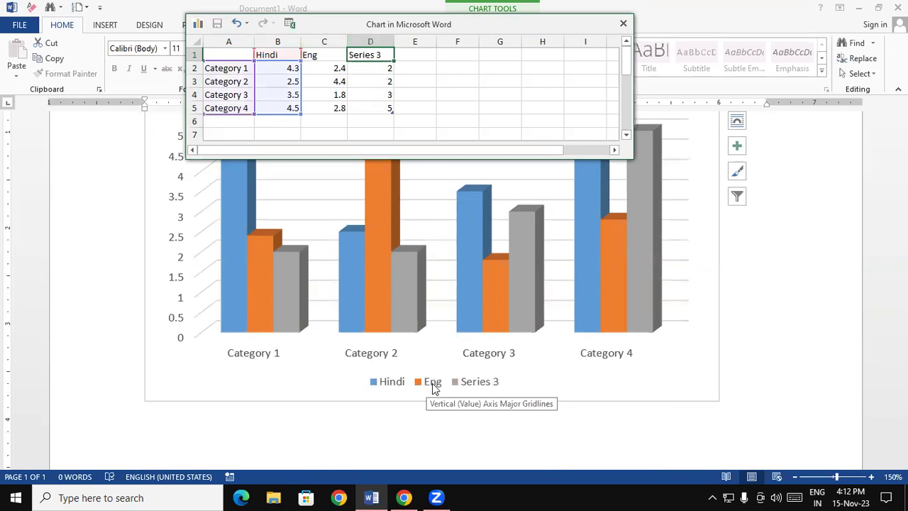
{"action": "left_click", "coordinate": [329, 54]}
{"action": "left_click", "coordinate": [372, 56]}
{"action": "type", "text": "Maths"}
{"action": "key", "text": "Return"}
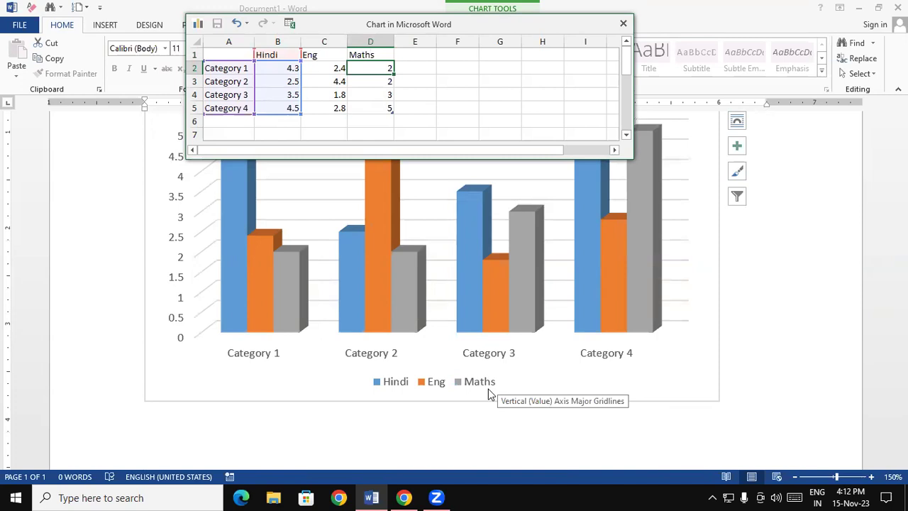
- Add an Art column in E1 and give Category 1 an Art value of 2
{"action": "left_click", "coordinate": [409, 54]}
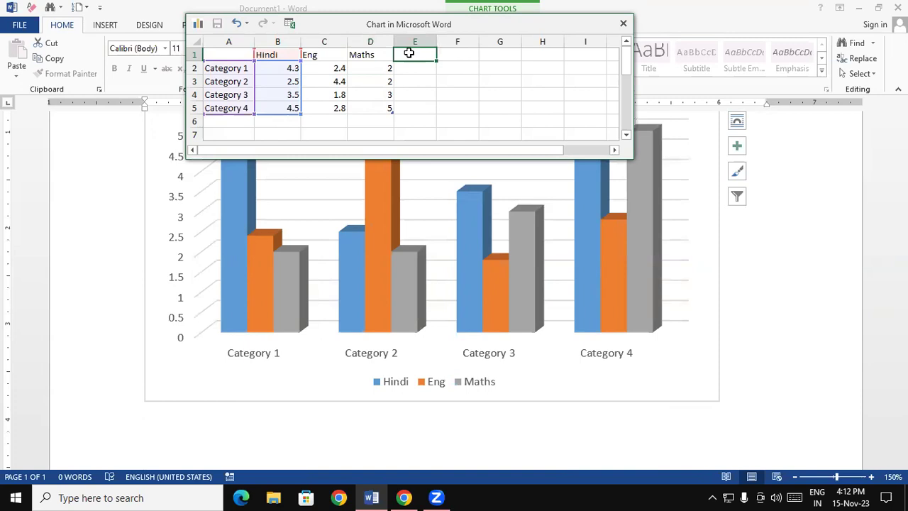
{"action": "type", "text": "Art"}
{"action": "key", "text": "Return"}
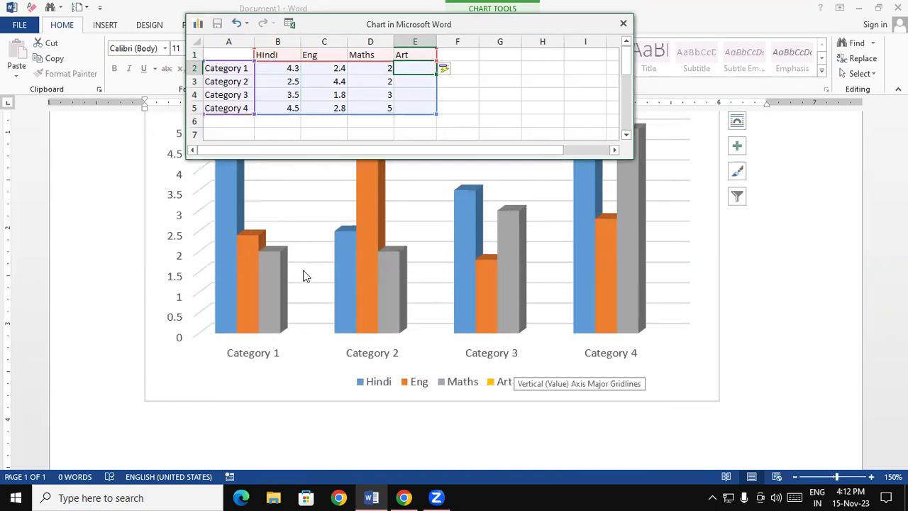
{"action": "left_click_drag", "start_coordinate": [415, 68], "coordinate": [412, 113]}
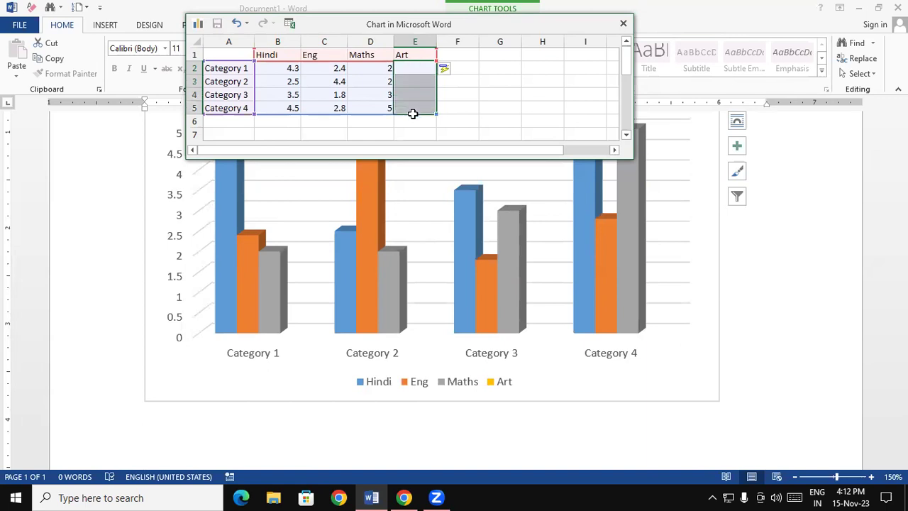
{"action": "left_click", "coordinate": [412, 69]}
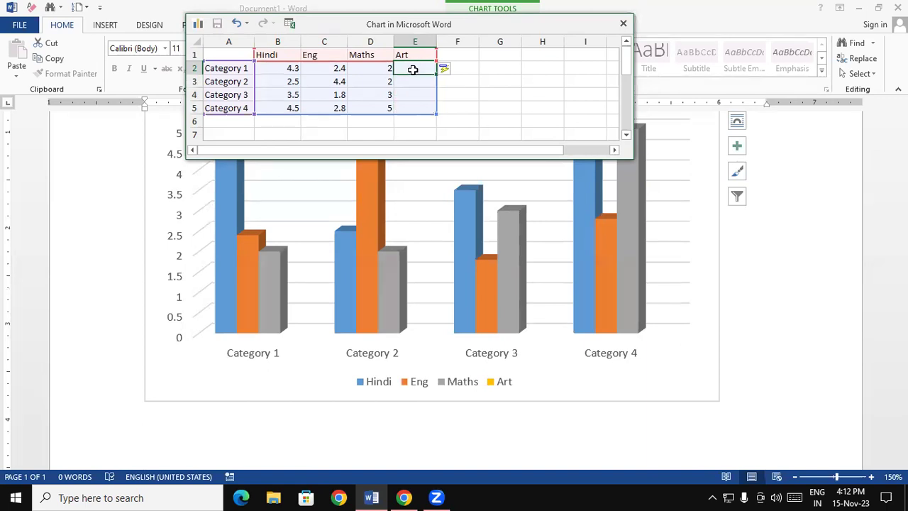
{"action": "type", "text": "2"}
{"action": "key", "text": "Return"}
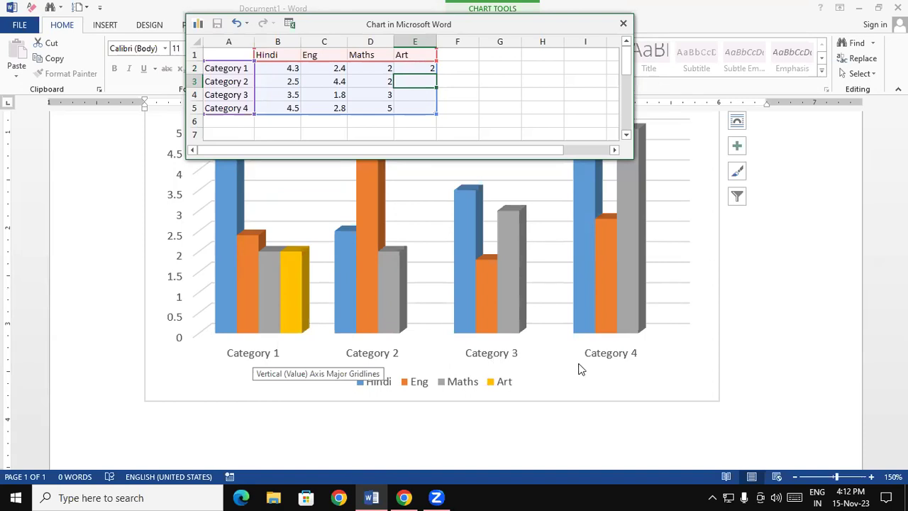
- Replace the four category names in A2:A5 with the students' names
{"action": "left_click", "coordinate": [232, 69]}
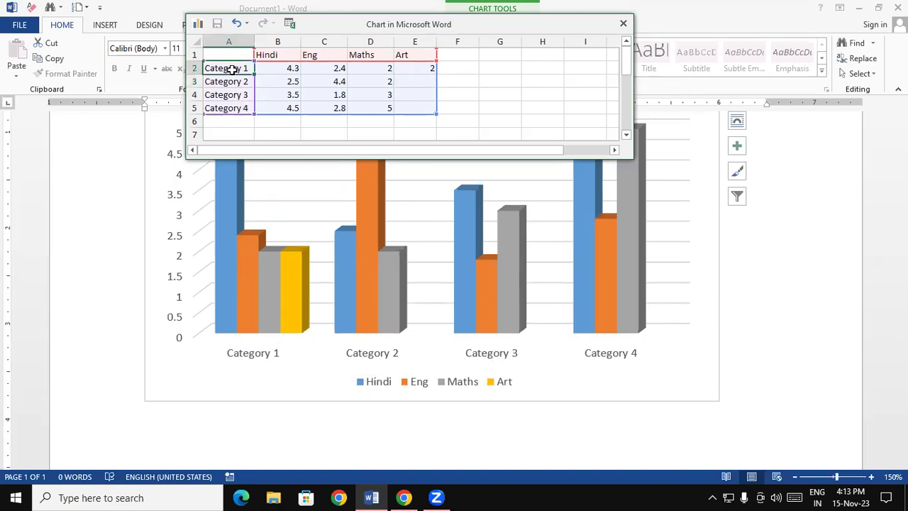
{"action": "type", "text": "Raja"}
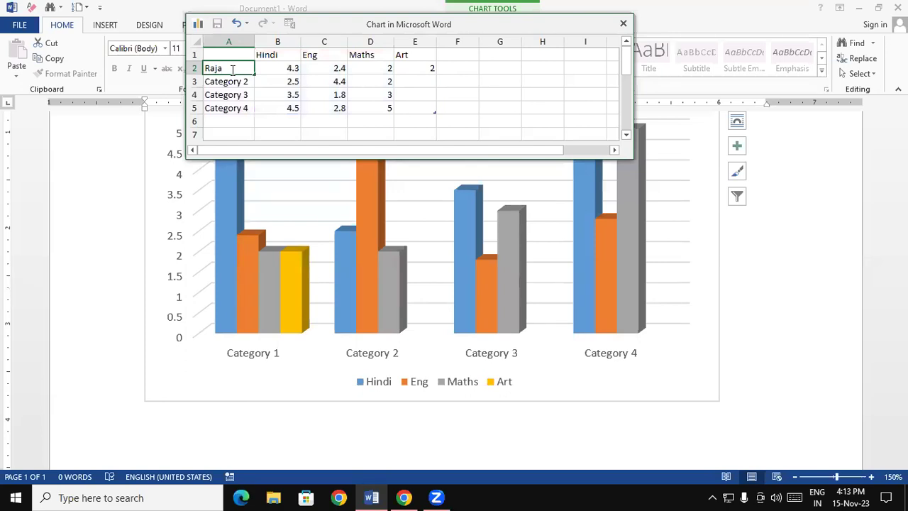
{"action": "type", "text": "n"}
{"action": "key", "text": "Return"}
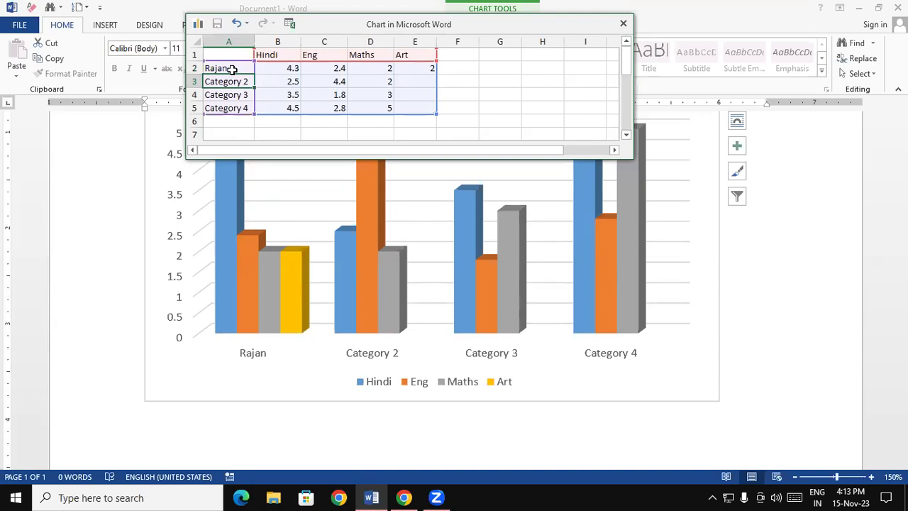
{"action": "type", "text": "Prem"}
{"action": "key", "text": "Return"}
{"action": "type", "text": "Mukesh"}
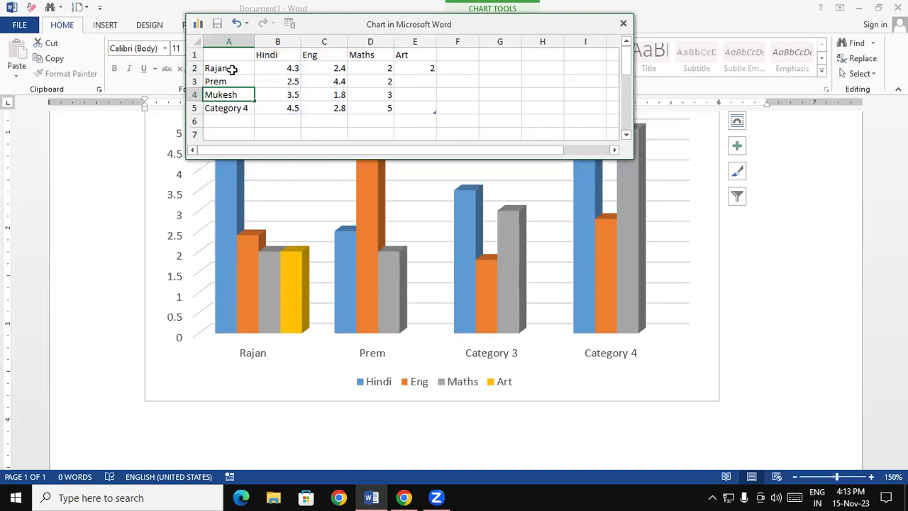
{"action": "key", "text": "Return"}
{"action": "type", "text": "Kaus"}
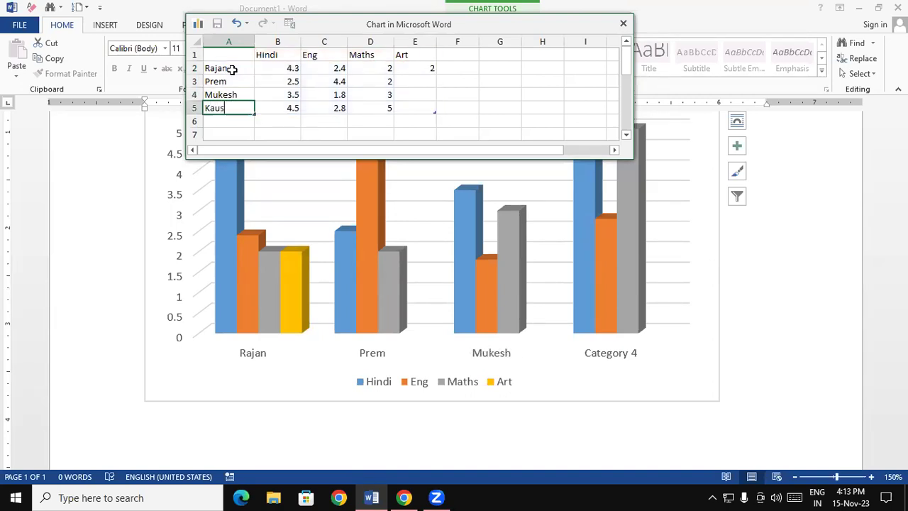
{"action": "type", "text": "hal"}
{"action": "key", "text": "Return"}
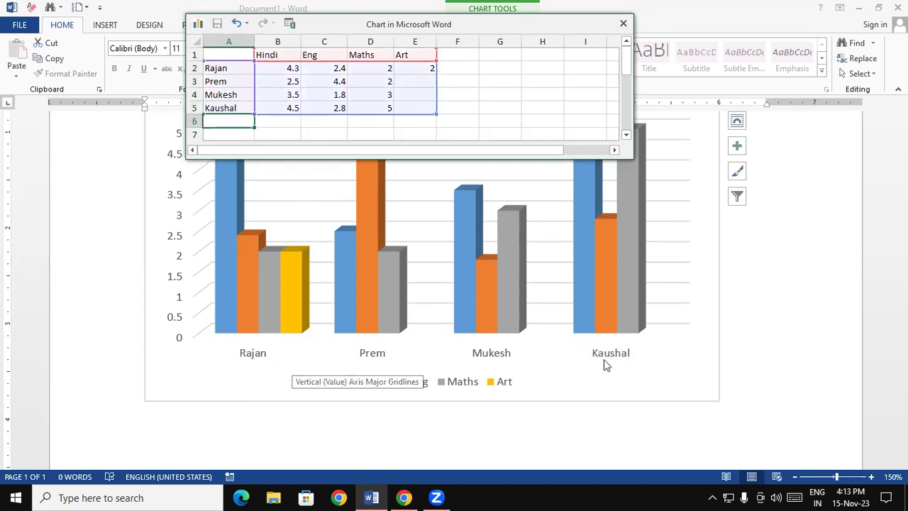
- Enter the first student's Maths score of 50 and Eng score of 89
{"action": "left_click", "coordinate": [324, 94]}
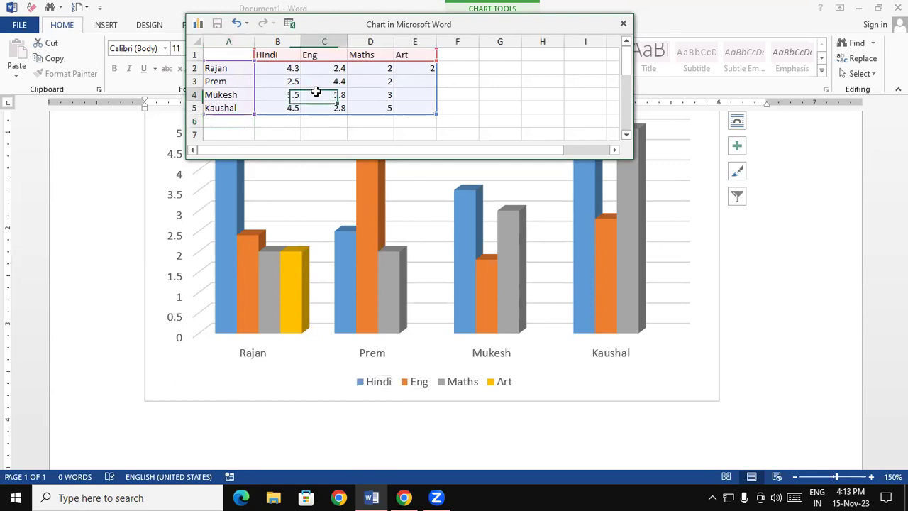
{"action": "left_click", "coordinate": [292, 68]}
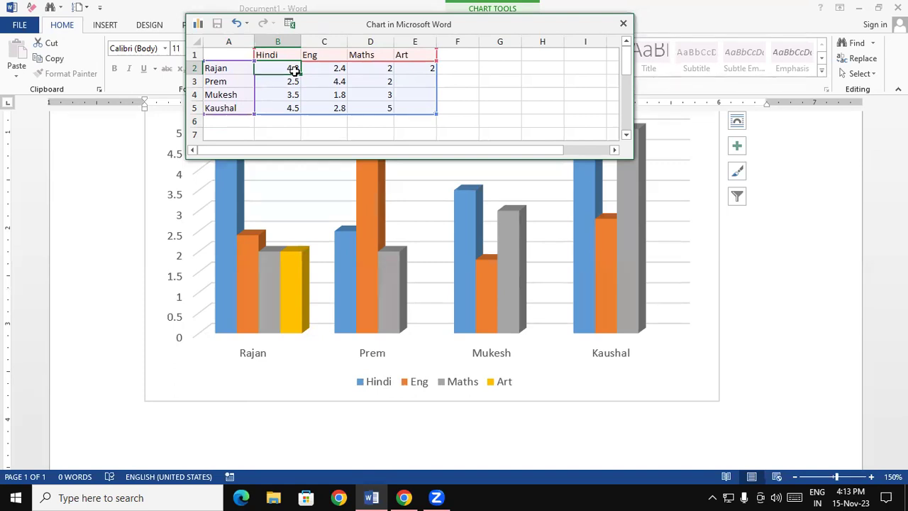
{"action": "left_click", "coordinate": [378, 68]}
{"action": "type", "text": "50"}
{"action": "key", "text": "Return"}
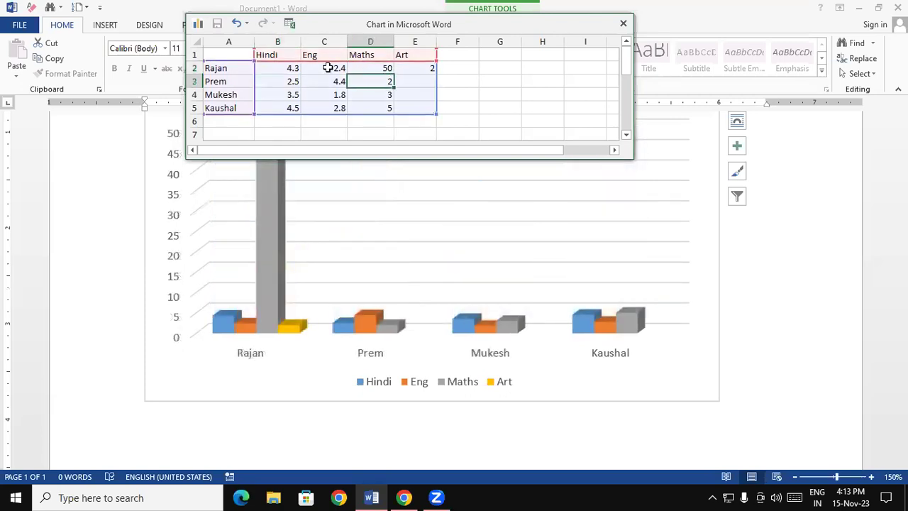
{"action": "left_click", "coordinate": [324, 68]}
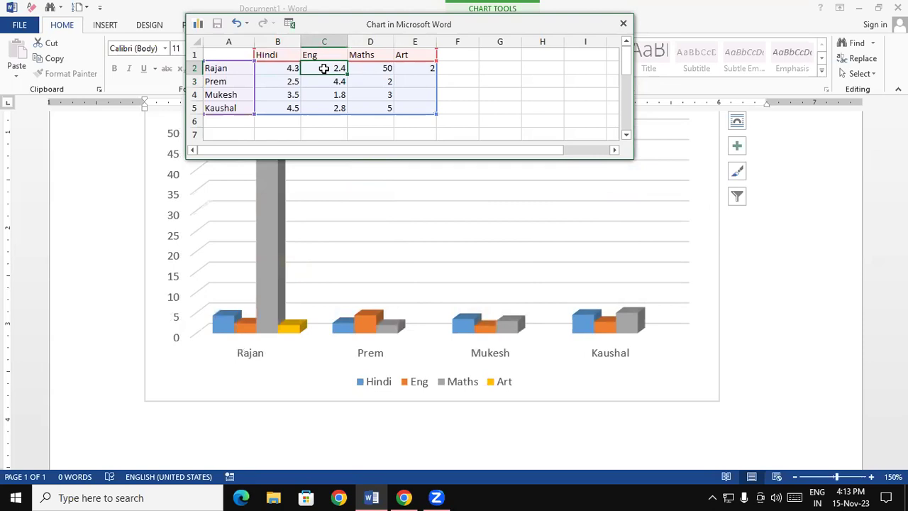
{"action": "type", "text": "89"}
{"action": "key", "text": "Return"}
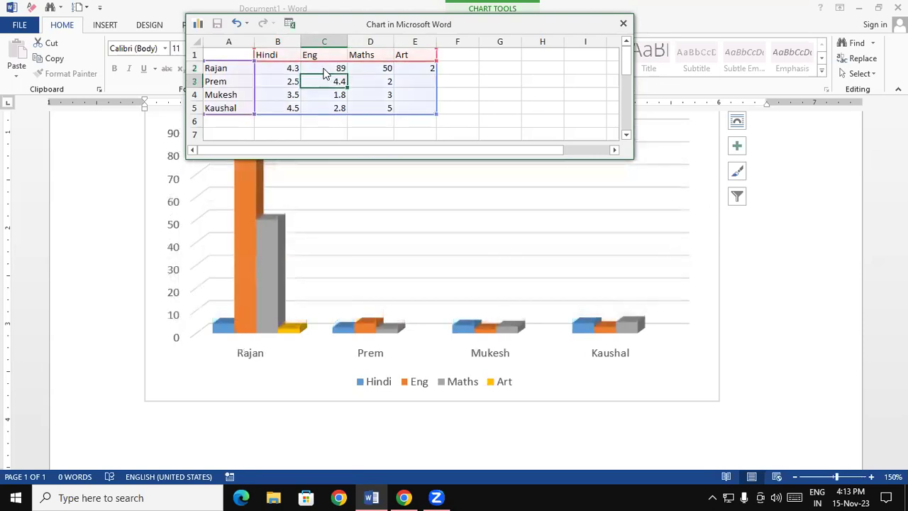
- Enter the first student's Hindi score of 94 and Art score of 60
{"action": "left_click", "coordinate": [281, 69]}
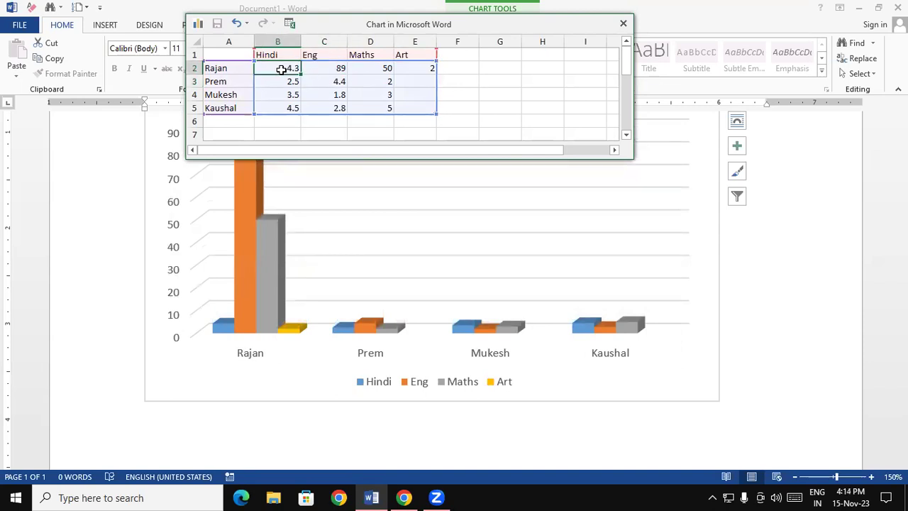
{"action": "type", "text": "94"}
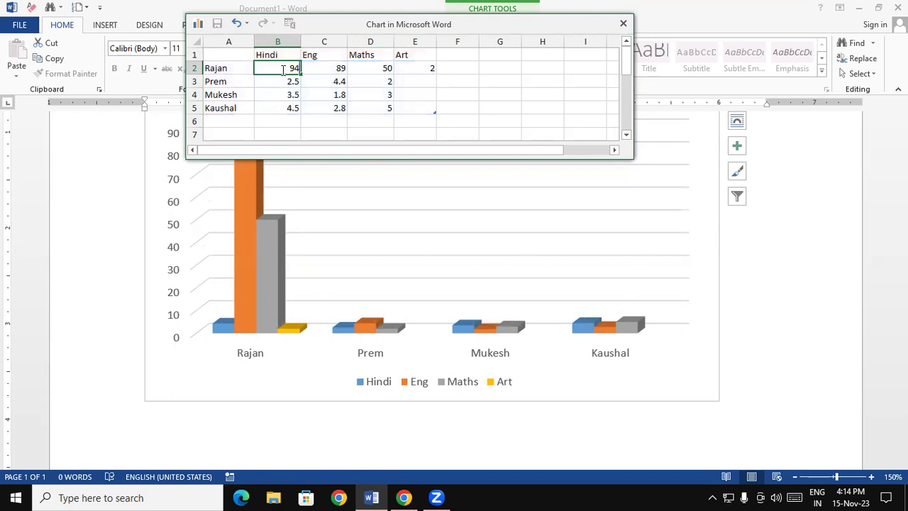
{"action": "key", "text": "Return"}
{"action": "left_click", "coordinate": [411, 67]}
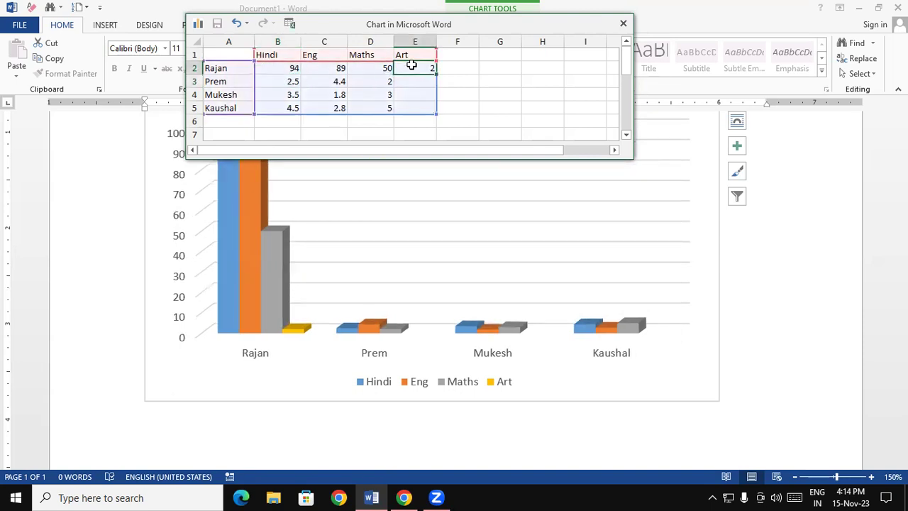
{"action": "type", "text": "5"}
{"action": "key", "text": "BackSpace"}
{"action": "type", "text": "60"}
{"action": "key", "text": "Return"}
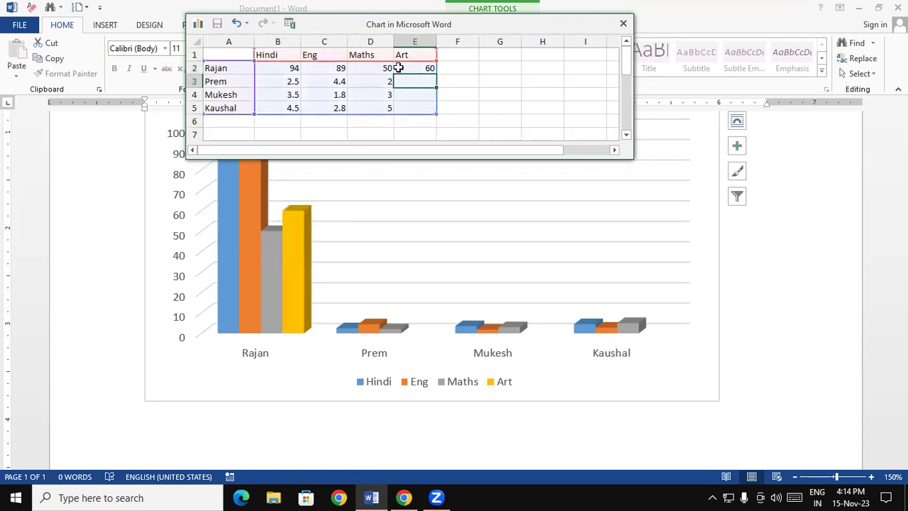
- Enter the second student's scores: Hindi 75, Eng 82, Maths 45, Art 95
{"action": "left_click_drag", "start_coordinate": [369, 28], "coordinate": [573, 27]}
{"action": "left_click", "coordinate": [454, 84]}
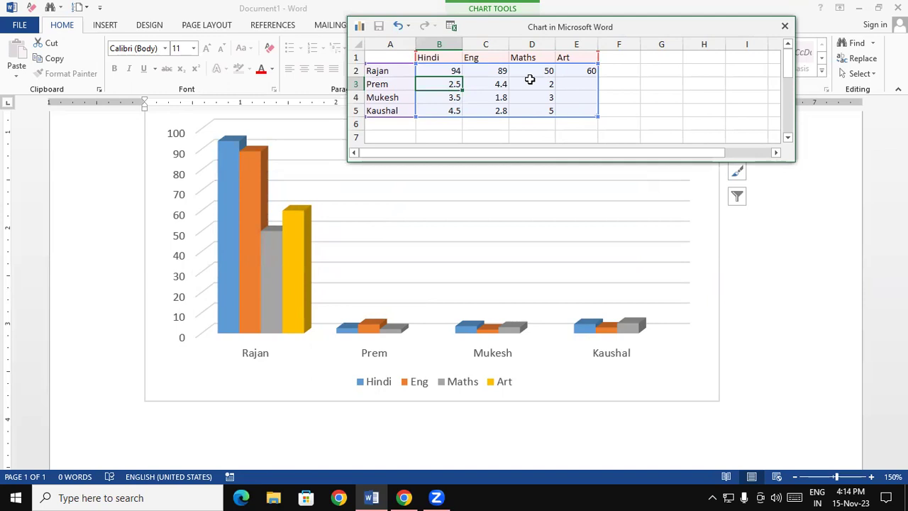
{"action": "type", "text": "75"}
{"action": "key", "text": "Tab"}
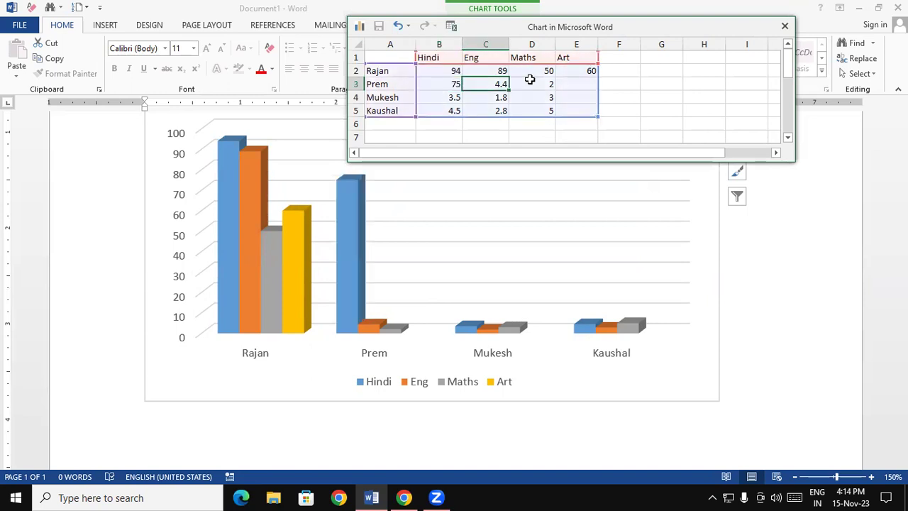
{"action": "type", "text": "82"}
{"action": "key", "text": "Tab"}
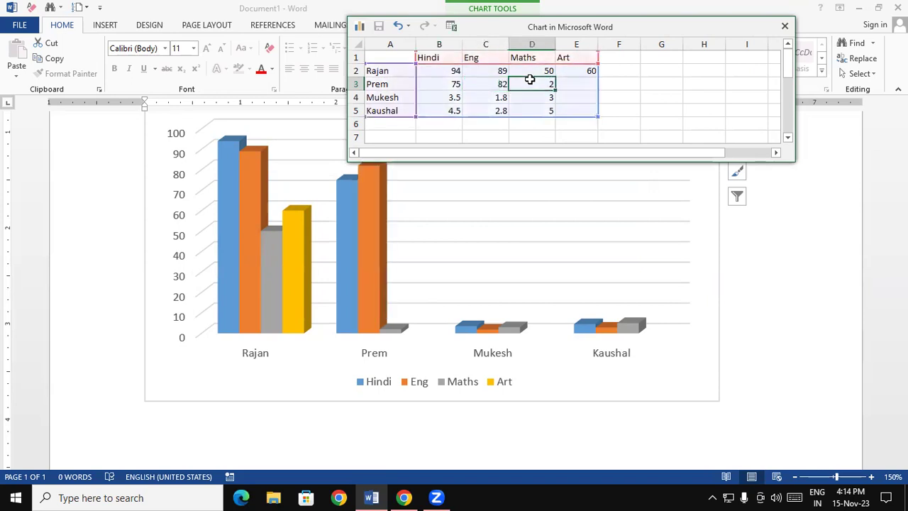
{"action": "type", "text": "45"}
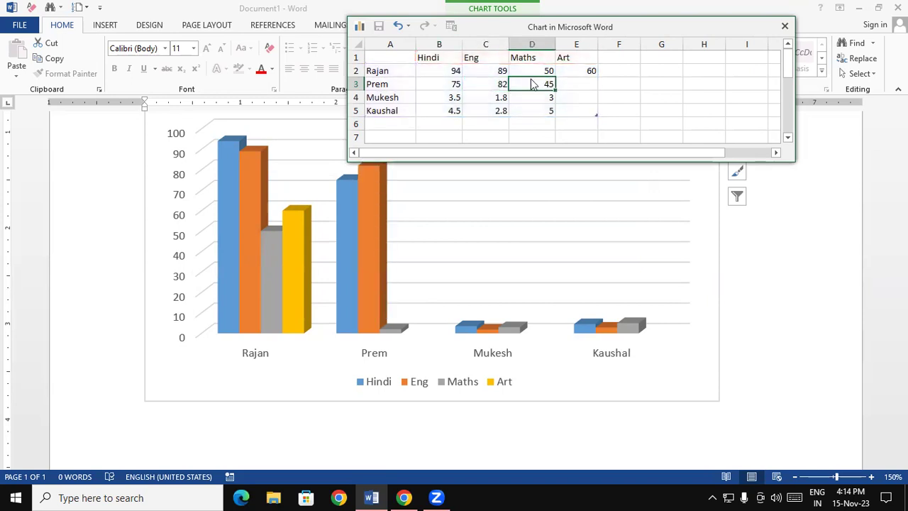
{"action": "key", "text": "Tab"}
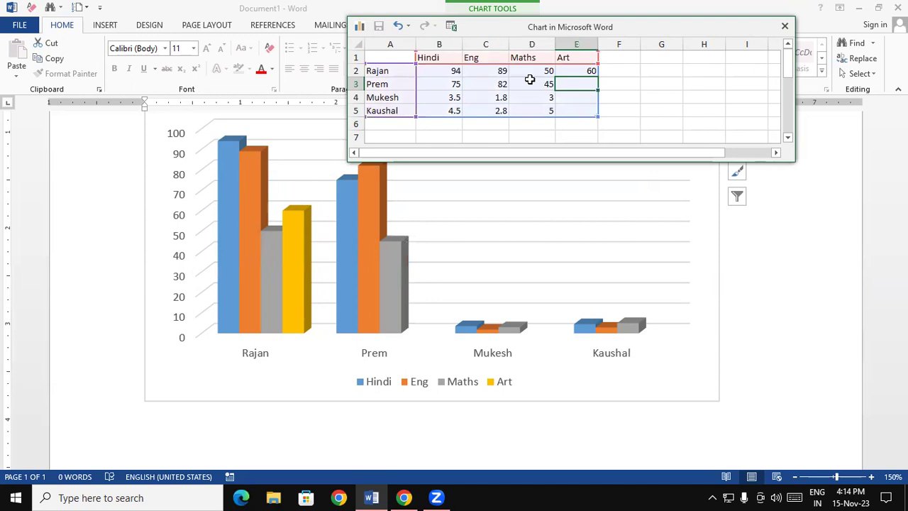
{"action": "type", "text": "95"}
{"action": "key", "text": "Return"}
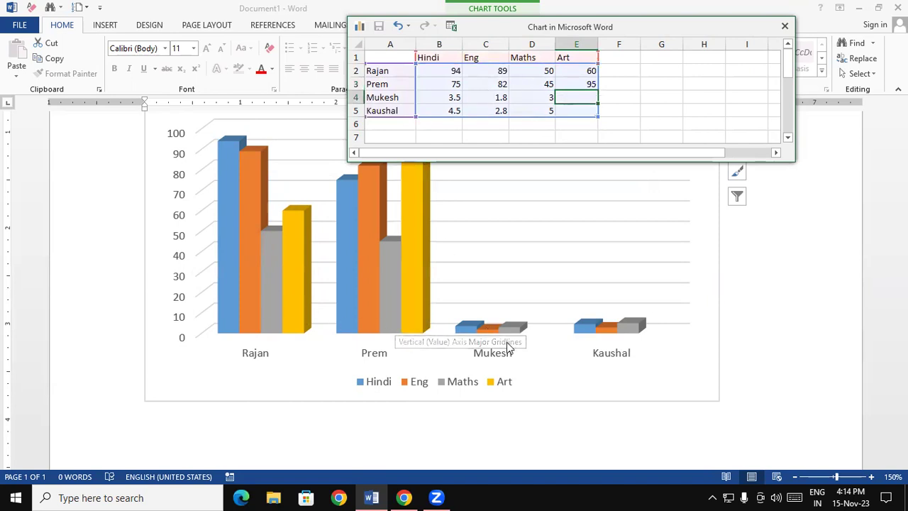
- Enter the fourth student's scores: Hindi 45, Eng 65, Maths 85, Art 70
{"action": "left_click", "coordinate": [440, 97]}
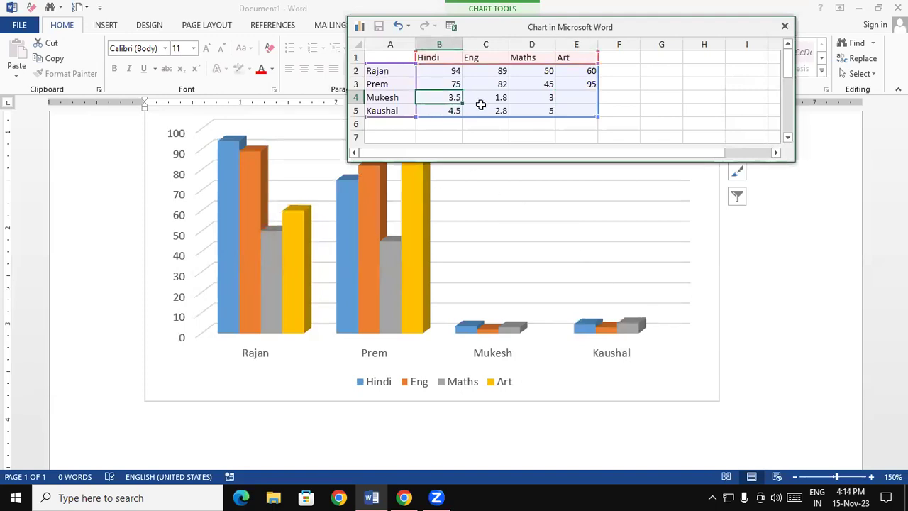
{"action": "left_click", "coordinate": [454, 110]}
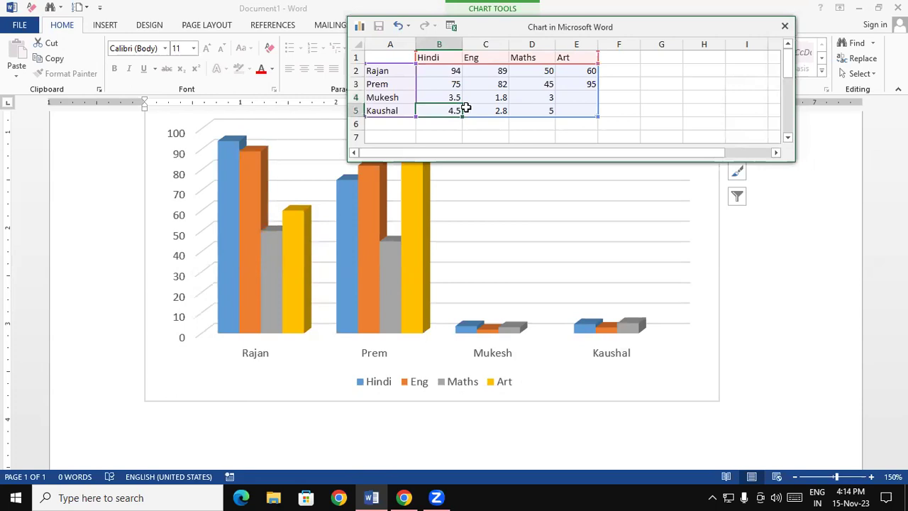
{"action": "type", "text": "45"}
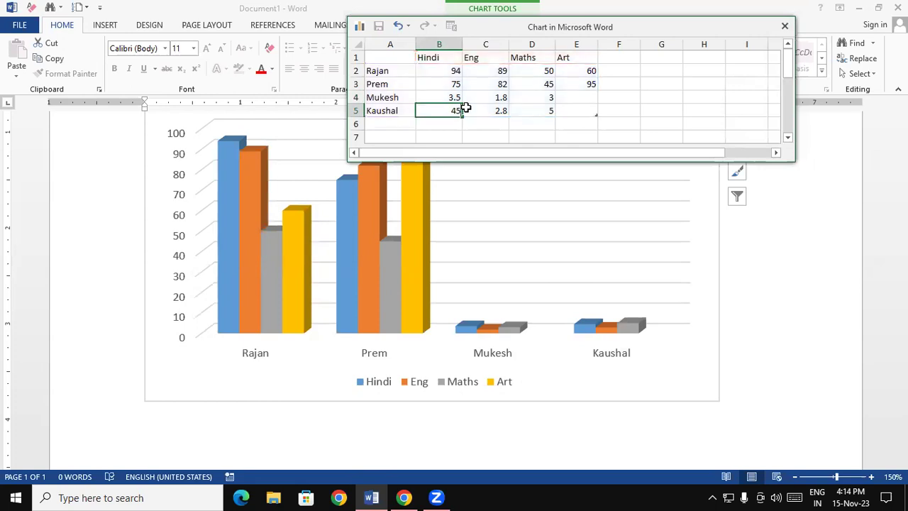
{"action": "key", "text": "Return"}
{"action": "left_click", "coordinate": [468, 110]}
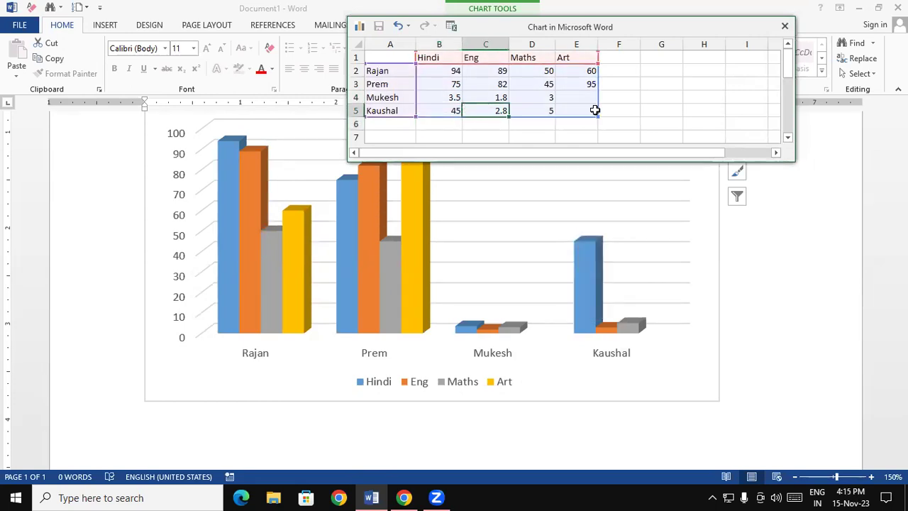
{"action": "type", "text": "65"}
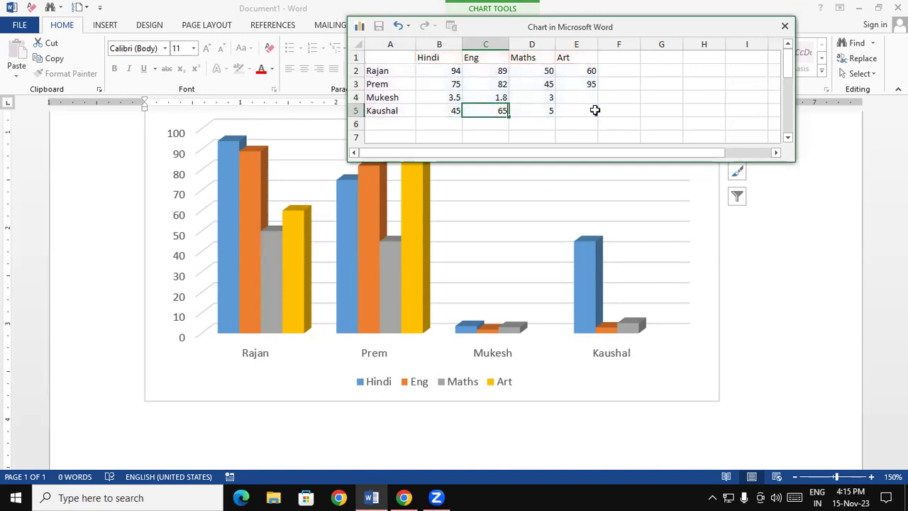
{"action": "key", "text": "Tab"}
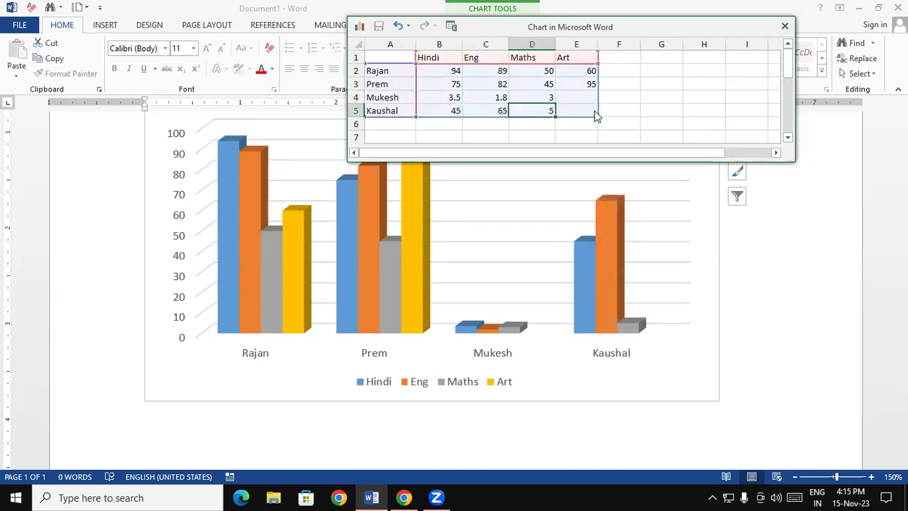
{"action": "type", "text": "85"}
{"action": "key", "text": "Tab"}
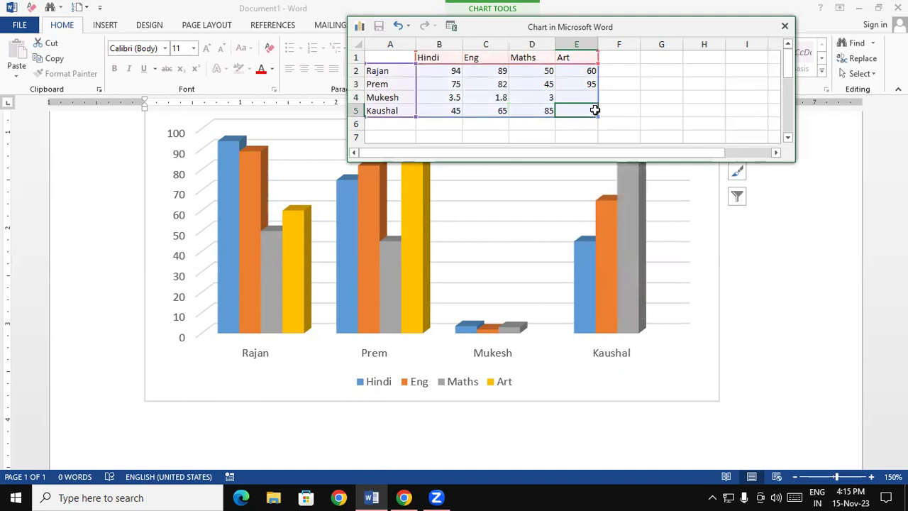
{"action": "type", "text": "70+"}
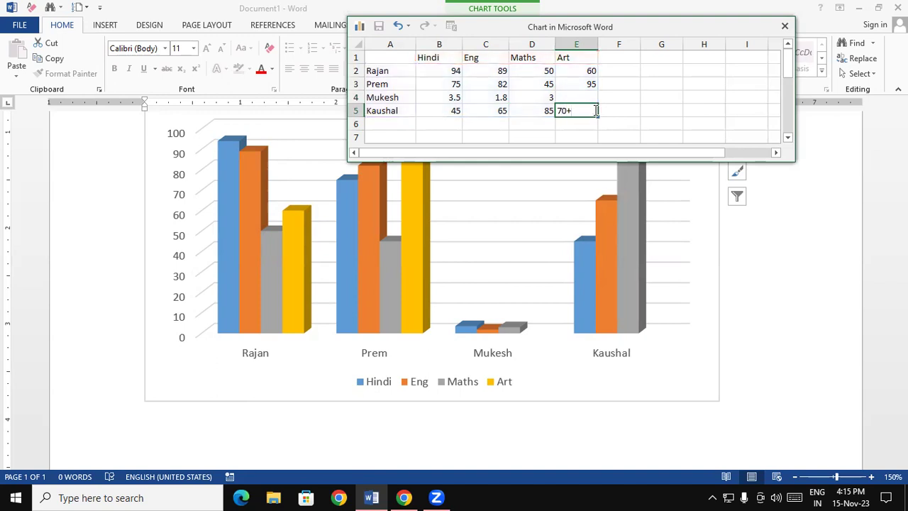
{"action": "key", "text": "BackSpace"}
{"action": "key", "text": "Return"}
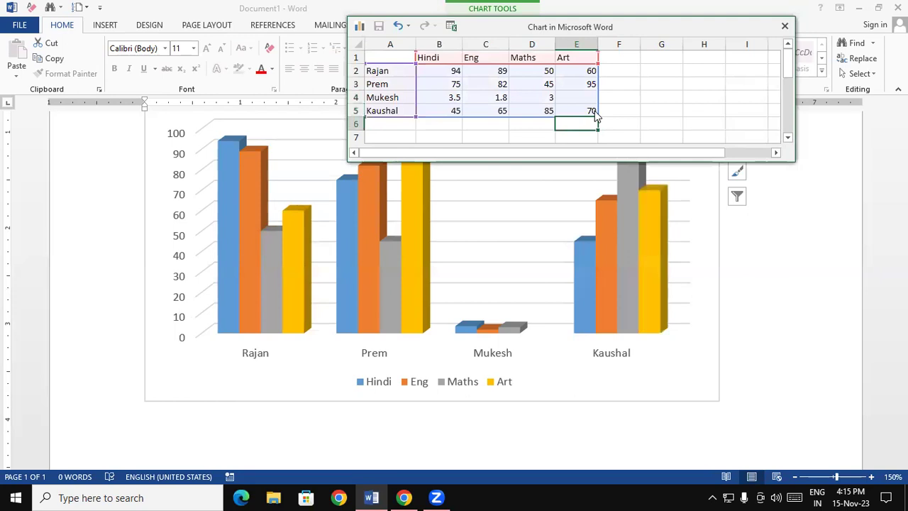
- Correct the third student's scores to Hindi 55, Eng 75, Maths 65, Art 60
{"action": "left_click", "coordinate": [434, 97]}
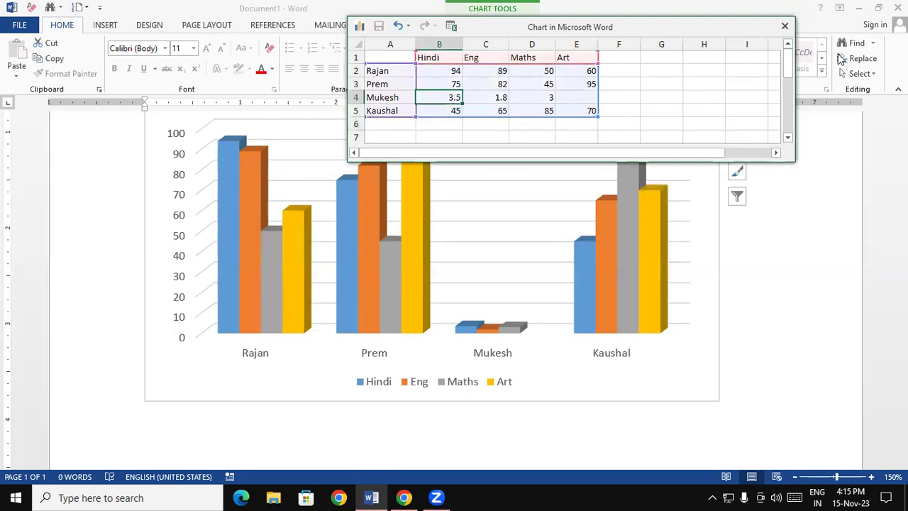
{"action": "type", "text": "55"}
{"action": "key", "text": "Tab"}
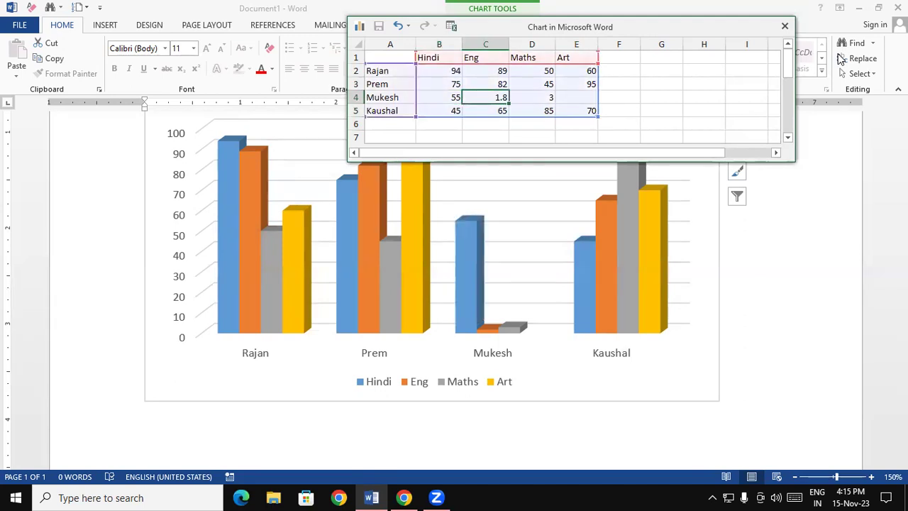
{"action": "type", "text": "75"}
{"action": "key", "text": "Tab"}
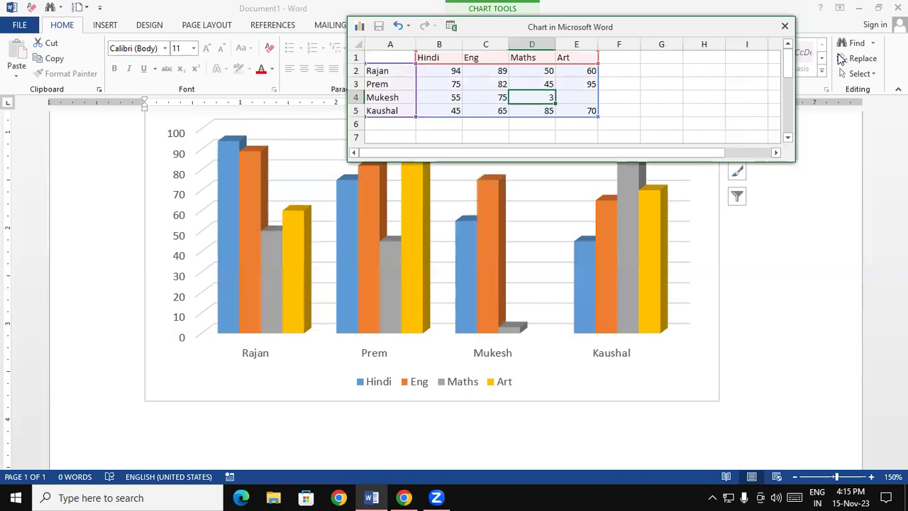
{"action": "type", "text": "65"}
{"action": "key", "text": "Tab"}
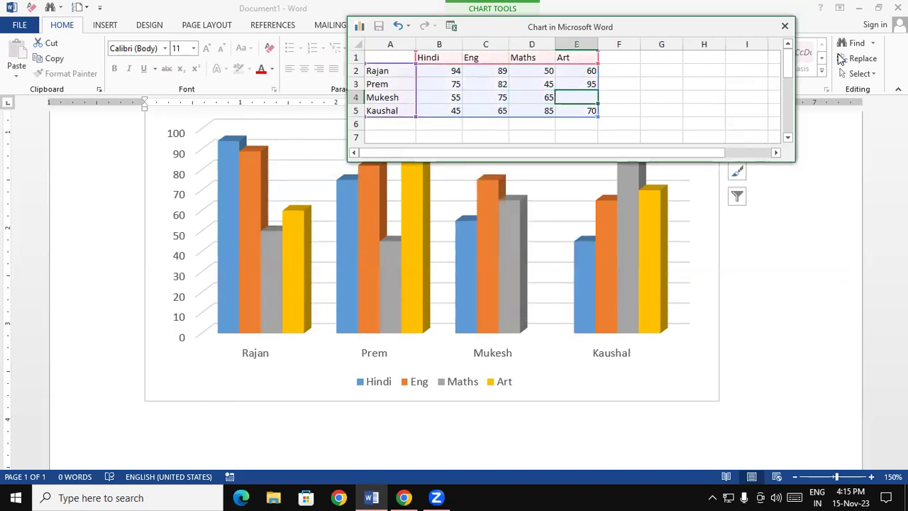
{"action": "type", "text": "60"}
{"action": "key", "text": "Return"}
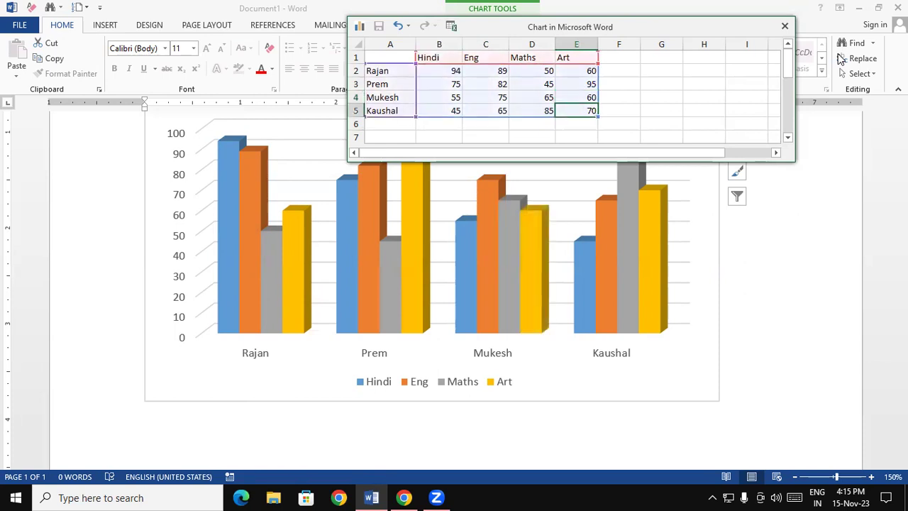
- Move the data sheet to the bottom-right and inspect the chart's bar values
{"action": "left_click_drag", "start_coordinate": [605, 29], "coordinate": [609, 35]}
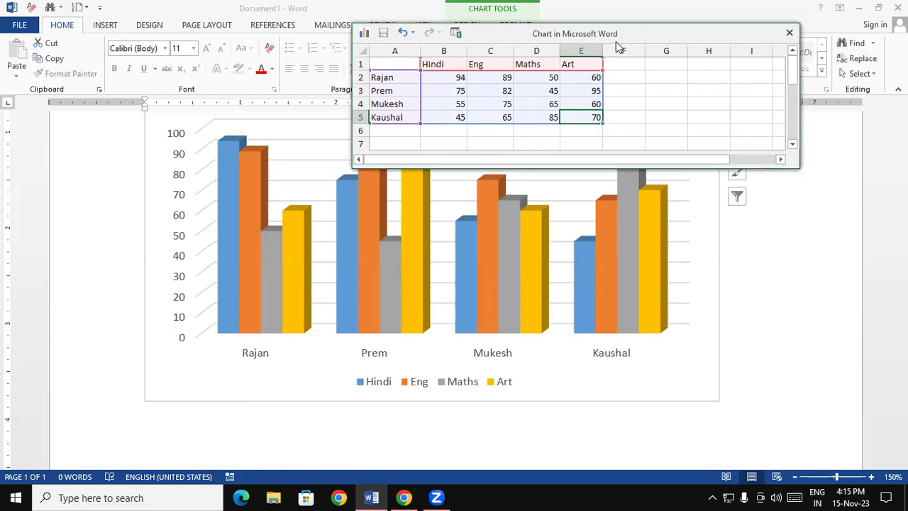
{"action": "left_click_drag", "start_coordinate": [617, 42], "coordinate": [878, 415]}
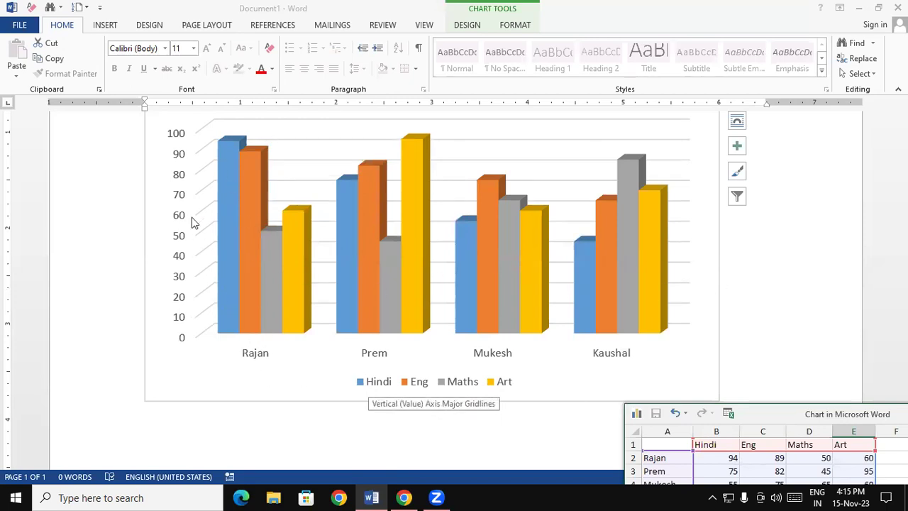
{"action": "left_click", "coordinate": [221, 157]}
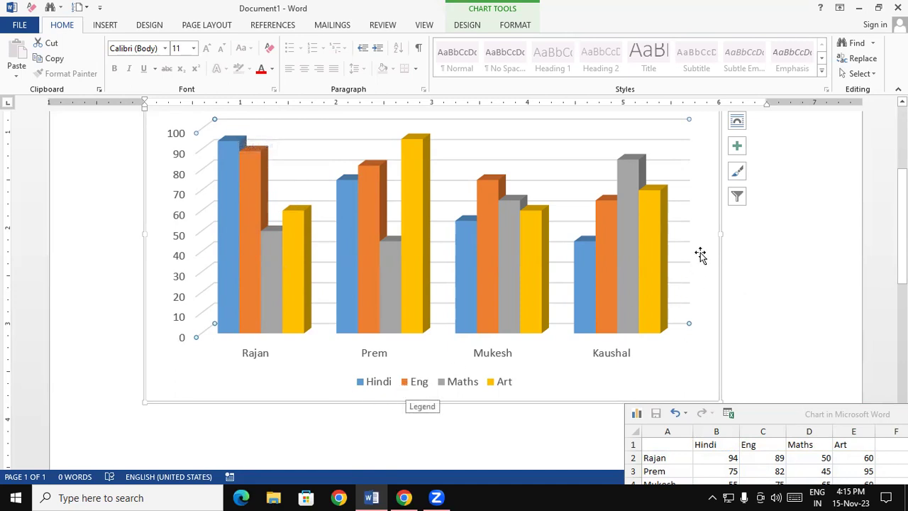
{"action": "mouse_move", "coordinate": [246, 160]}
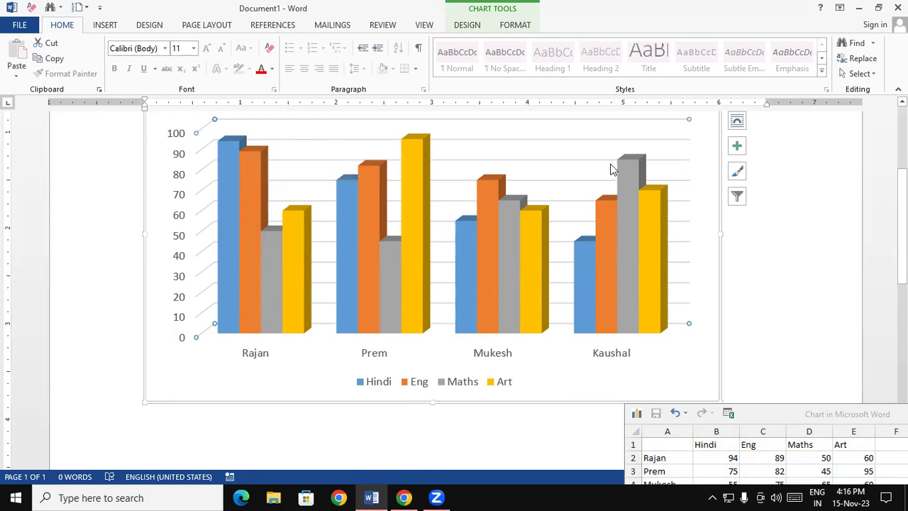
{"action": "mouse_move", "coordinate": [632, 163]}
{"action": "mouse_move", "coordinate": [415, 144]}
- Add a new student named Ramesh in cell A6 of the chart data sheet
{"action": "left_click", "coordinate": [777, 406]}
{"action": "left_click_drag", "start_coordinate": [777, 406], "coordinate": [647, 111]}
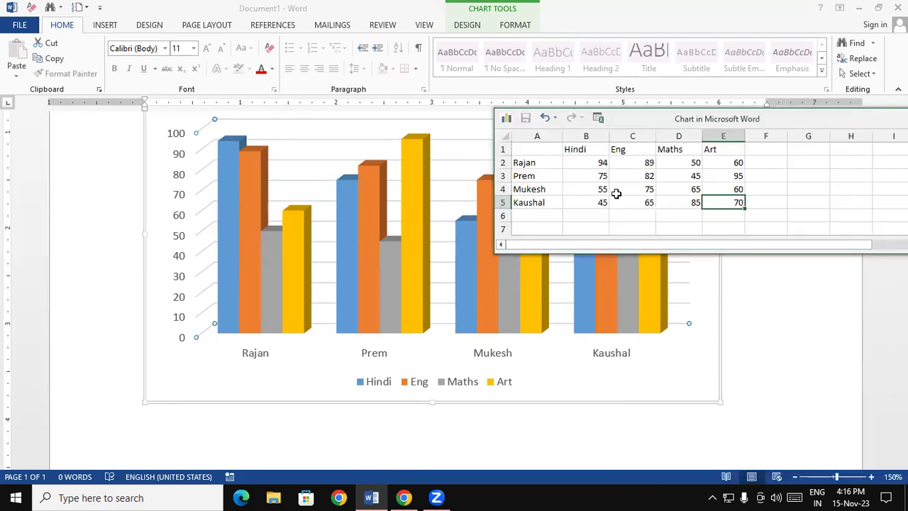
{"action": "left_click", "coordinate": [545, 209]}
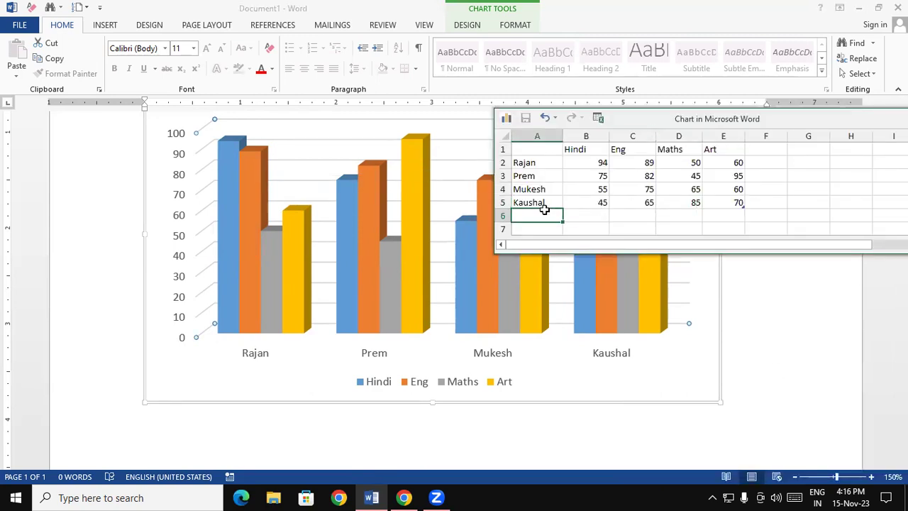
{"action": "left_click_drag", "start_coordinate": [539, 162], "coordinate": [738, 202]}
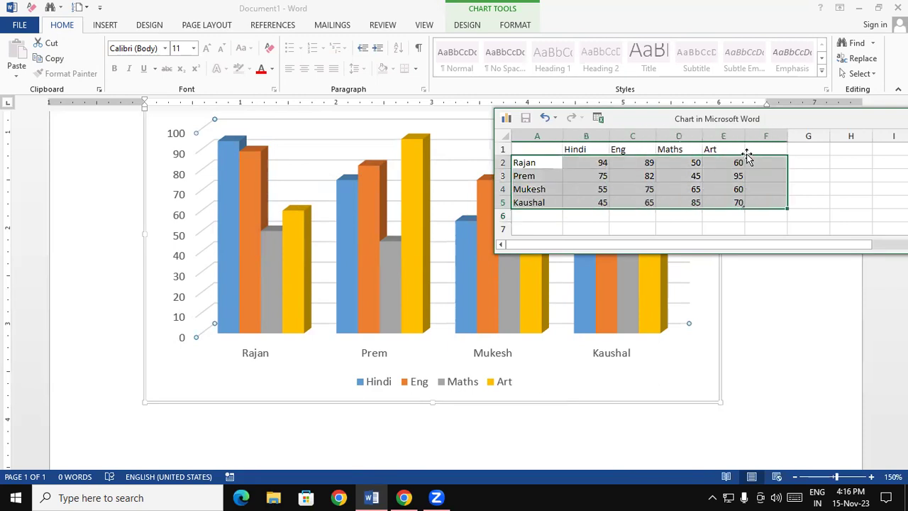
{"action": "left_click", "coordinate": [727, 151]}
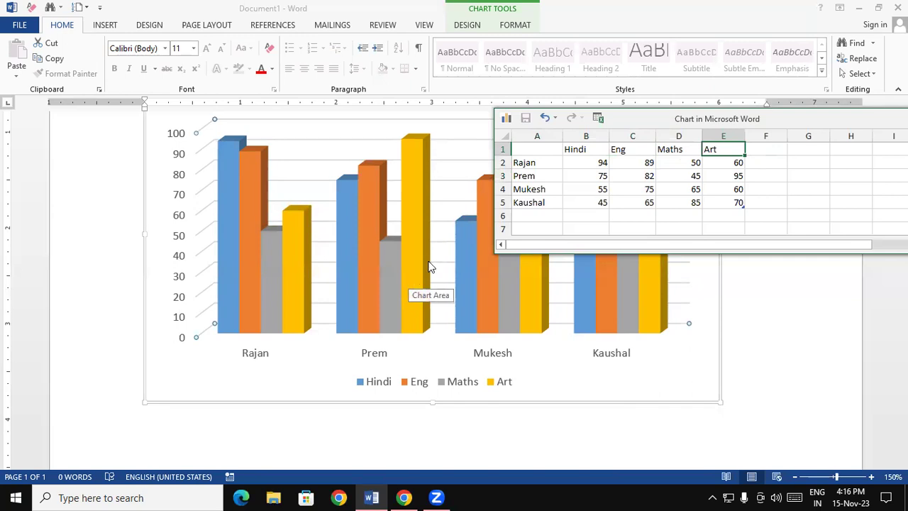
{"action": "left_click", "coordinate": [536, 215]}
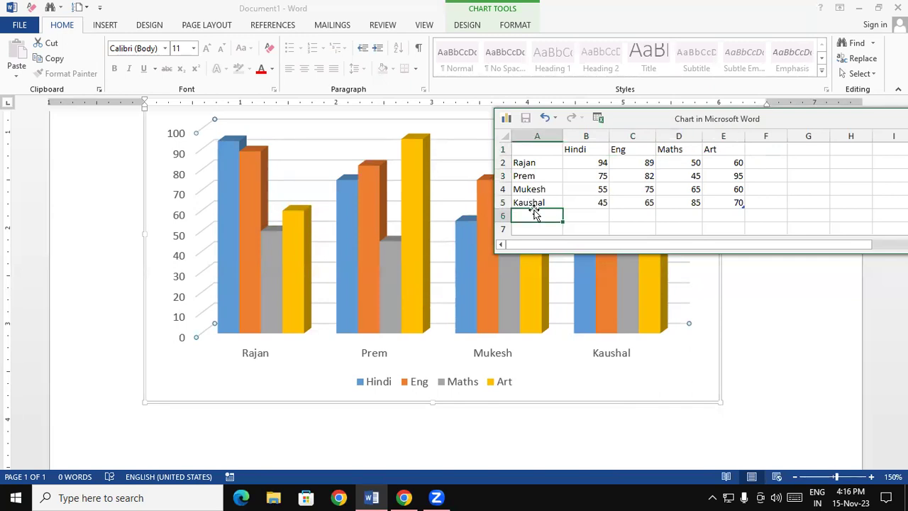
{"action": "type", "text": "Ramesh"}
{"action": "key", "text": "Return"}
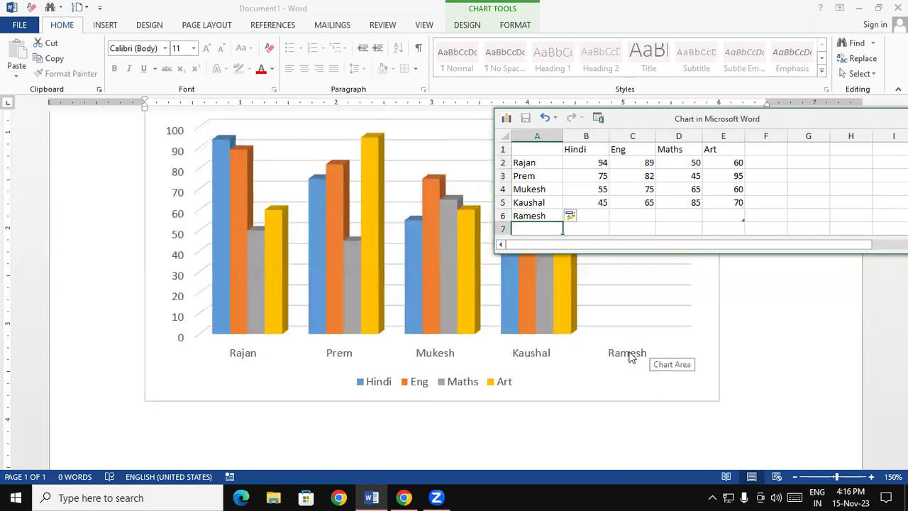
- Enter Ramesh's scores 55, 65, 80 and 36 in cells B6:E6
{"action": "left_click", "coordinate": [597, 217]}
{"action": "type", "text": "55"}
{"action": "key", "text": "Tab"}
{"action": "type", "text": "65"}
{"action": "key", "text": "Tab"}
{"action": "type", "text": "8"}
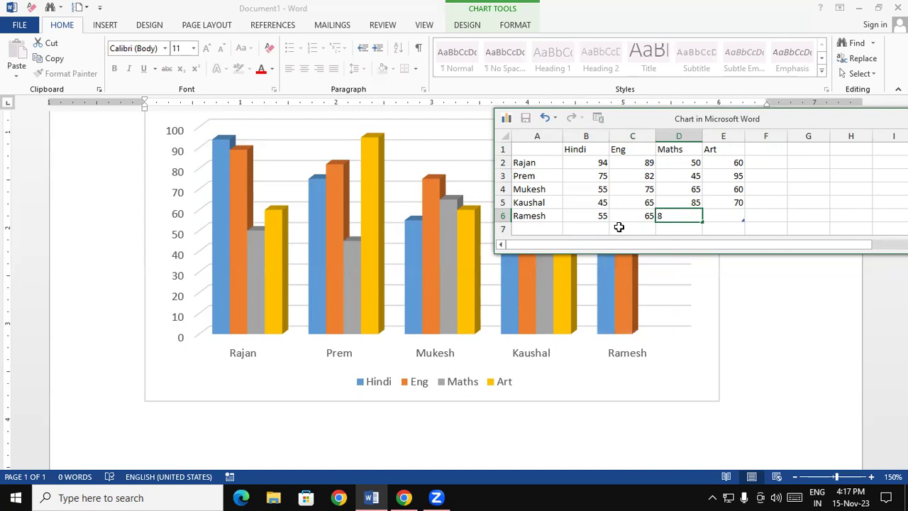
{"action": "type", "text": "0"}
{"action": "key", "text": "Tab"}
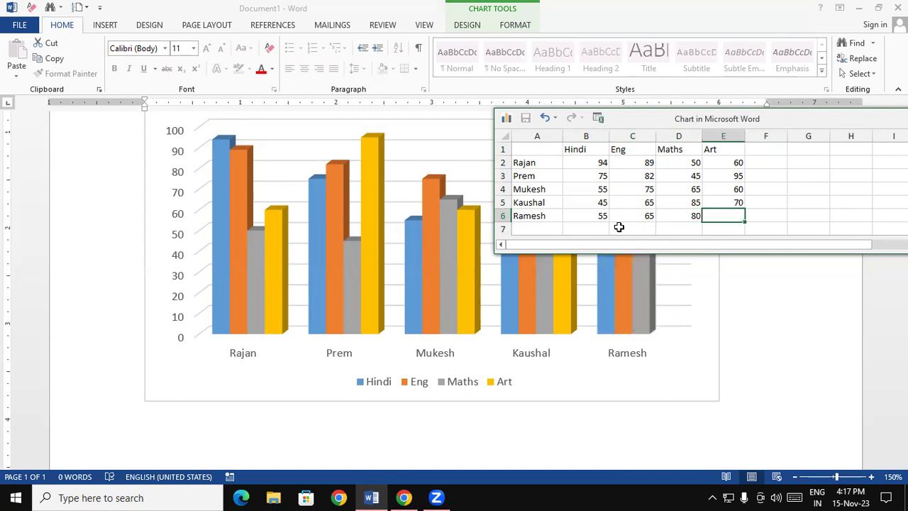
{"action": "type", "text": "36"}
{"action": "key", "text": "Return"}
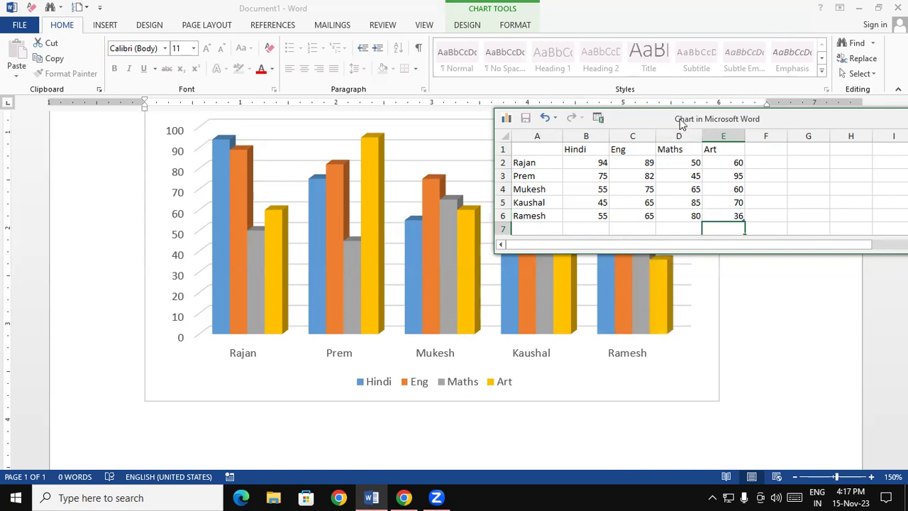
- Close the chart data sheet and show the chart design options
{"action": "left_click_drag", "start_coordinate": [681, 124], "coordinate": [648, 17]}
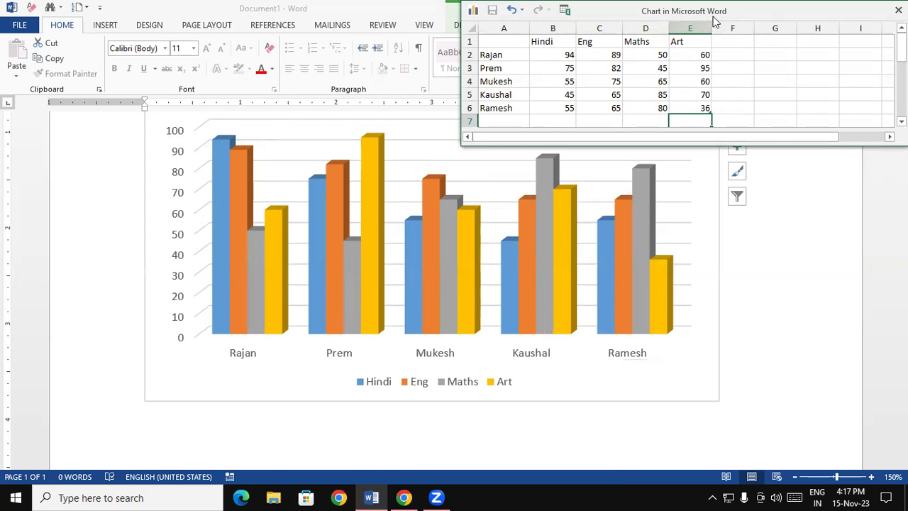
{"action": "left_click_drag", "start_coordinate": [714, 22], "coordinate": [679, 92]}
{"action": "left_click", "coordinate": [705, 92]}
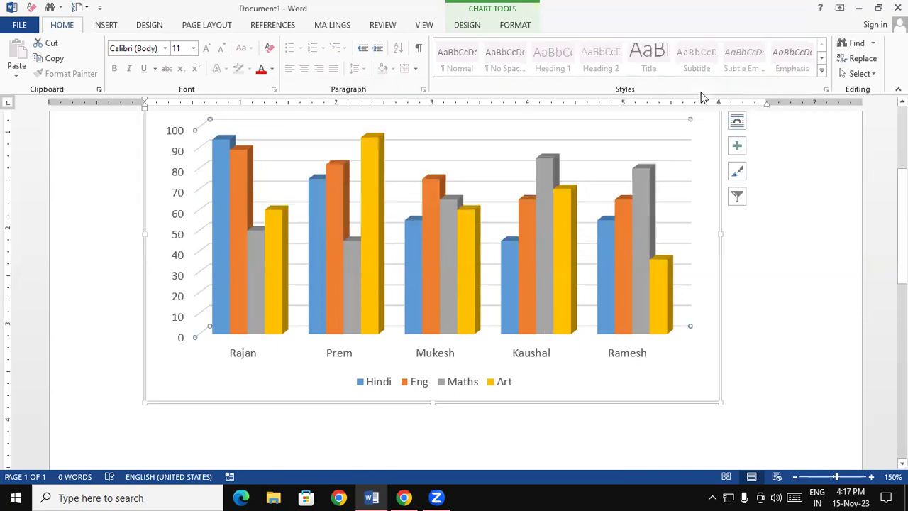
{"action": "left_click", "coordinate": [681, 163]}
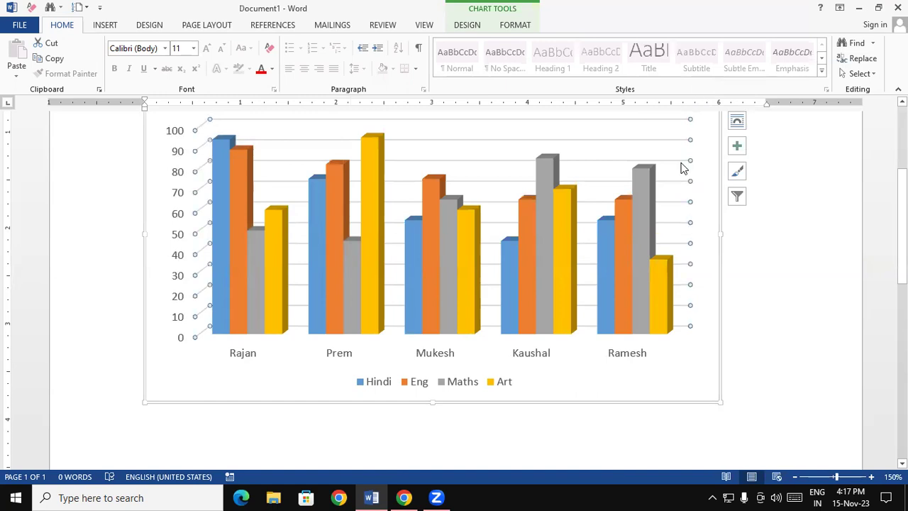
{"action": "left_click", "coordinate": [516, 25]}
{"action": "left_click", "coordinate": [472, 25]}
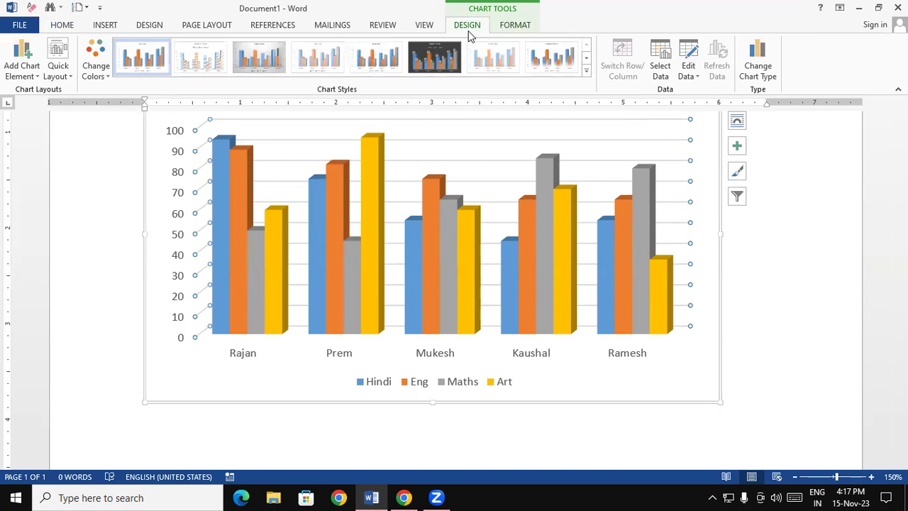
- Reopen the chart data briefly, close it again, and open the chart colour schemes
{"action": "left_click", "coordinate": [691, 52]}
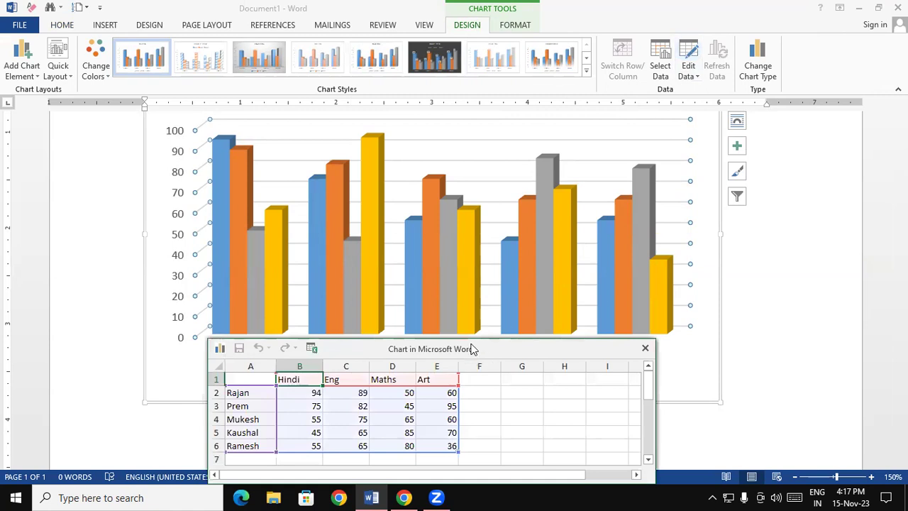
{"action": "left_click_drag", "start_coordinate": [474, 349], "coordinate": [461, 193]}
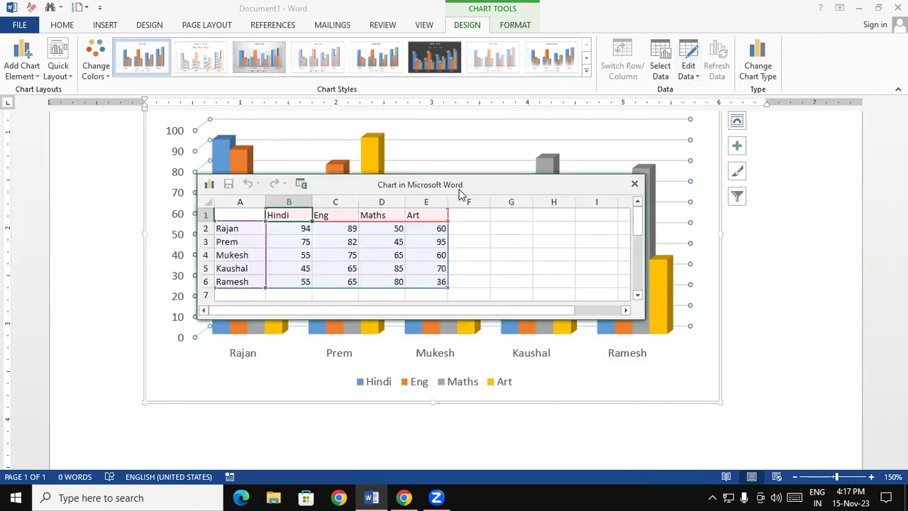
{"action": "left_click", "coordinate": [635, 184]}
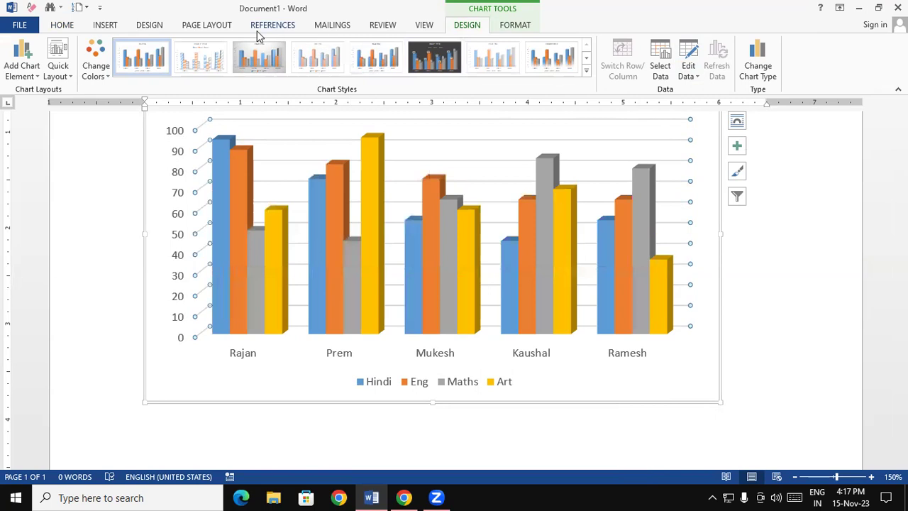
{"action": "left_click", "coordinate": [107, 76]}
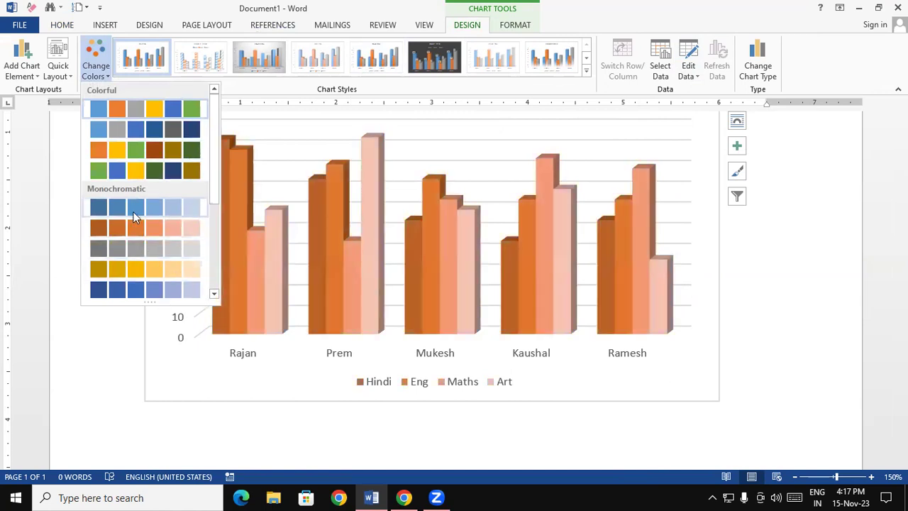
- Try the sketch-hatched and Style 6 chart styles, then apply a light style with value labels
{"action": "left_click_drag", "start_coordinate": [212, 196], "coordinate": [213, 270]}
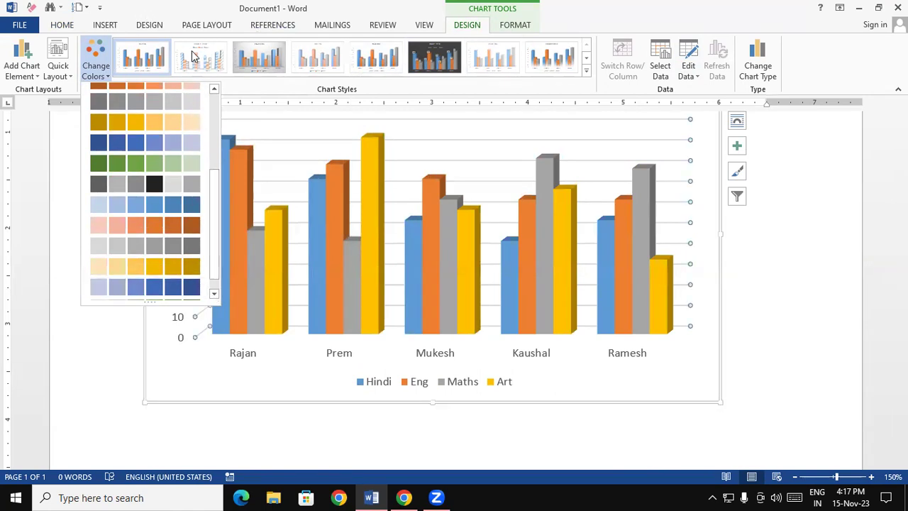
{"action": "left_click", "coordinate": [216, 68]}
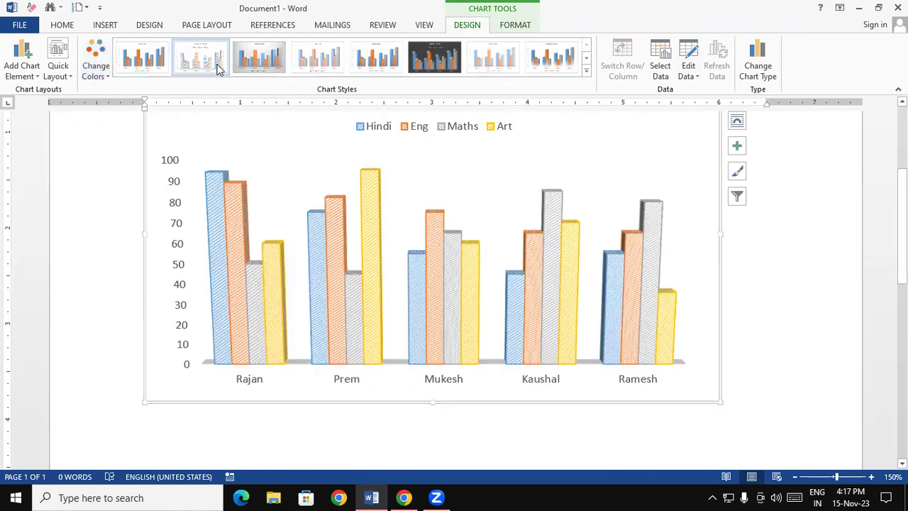
{"action": "left_click", "coordinate": [586, 71]}
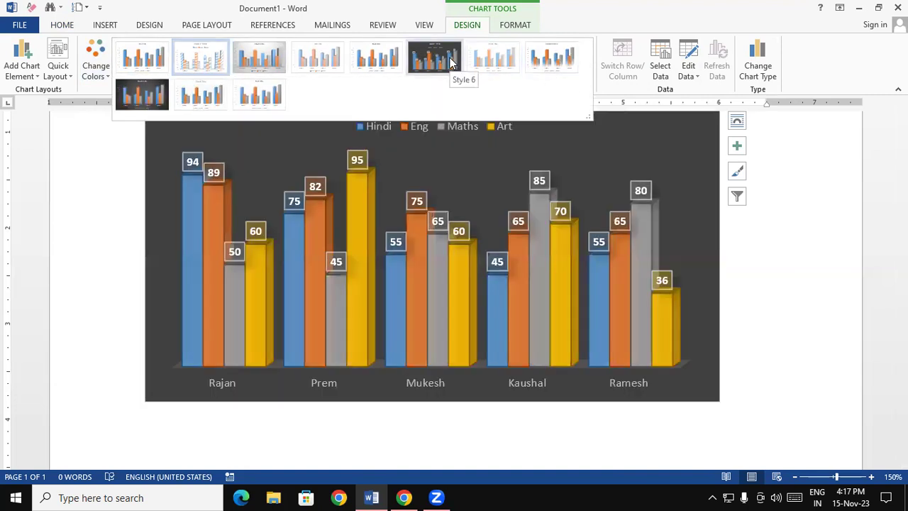
{"action": "left_click", "coordinate": [450, 62]}
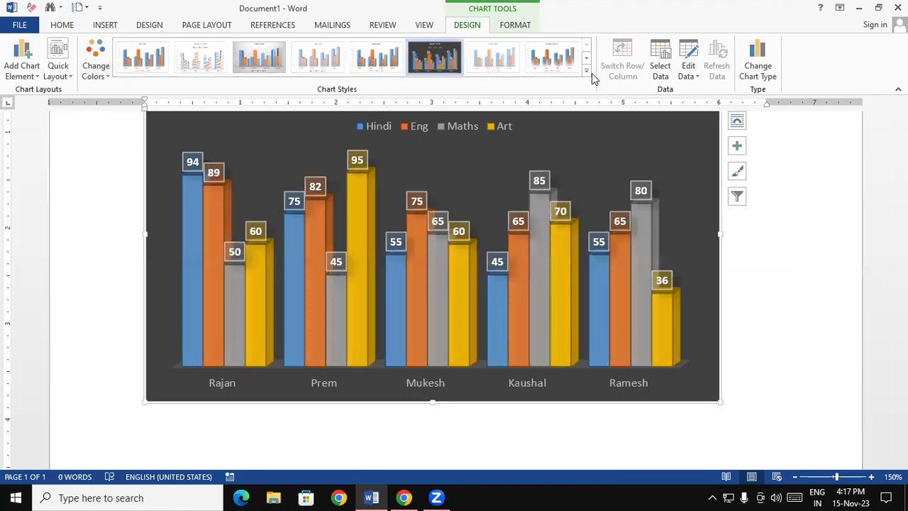
{"action": "left_click", "coordinate": [586, 71]}
{"action": "left_click", "coordinate": [273, 106]}
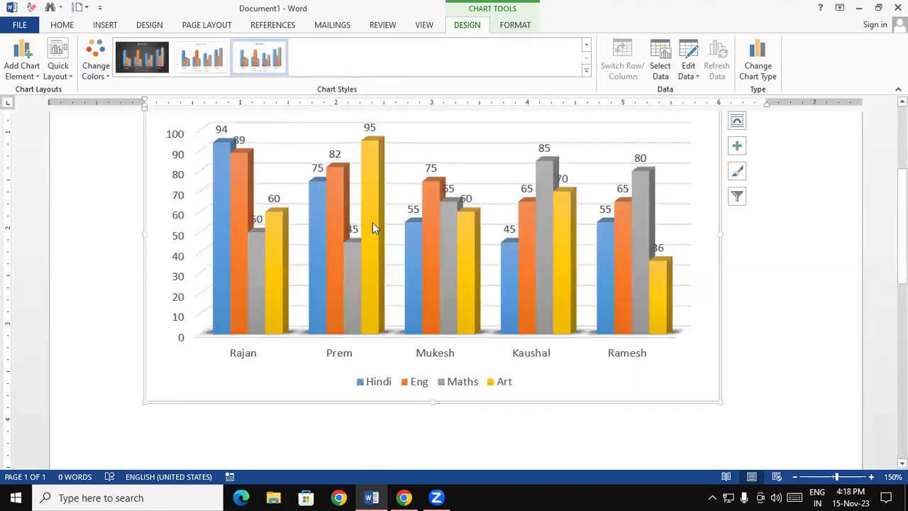
{"action": "mouse_move", "coordinate": [443, 242]}
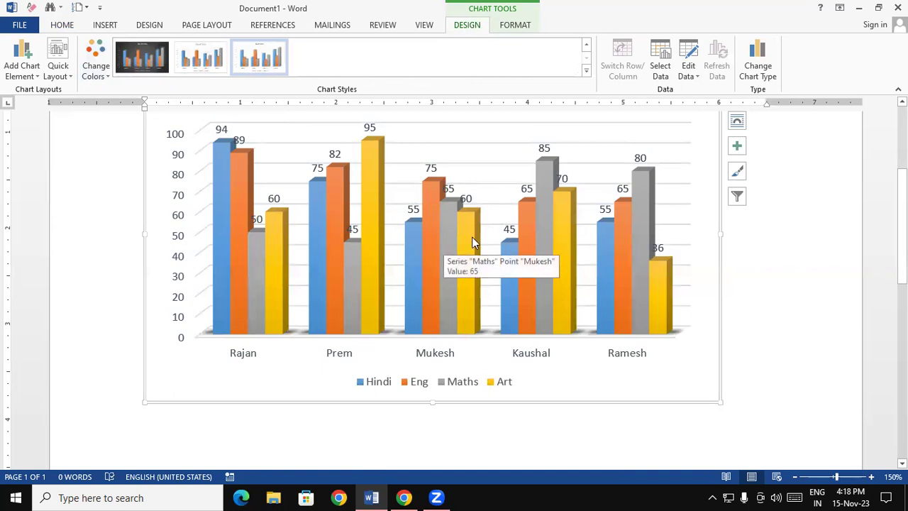
{"action": "left_click", "coordinate": [525, 27]}
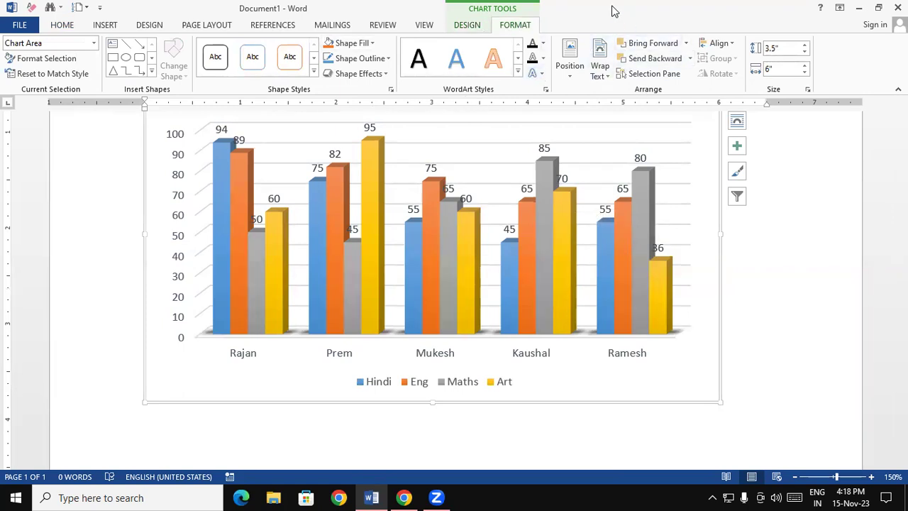
{"action": "left_click", "coordinate": [479, 22]}
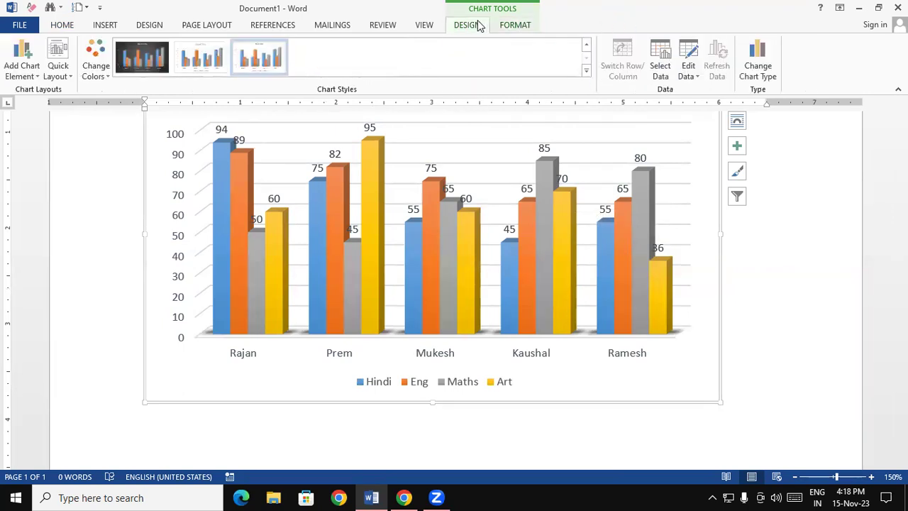
- Try a quick layout with a data table, then apply one with the legend on the right
{"action": "left_click", "coordinate": [68, 81]}
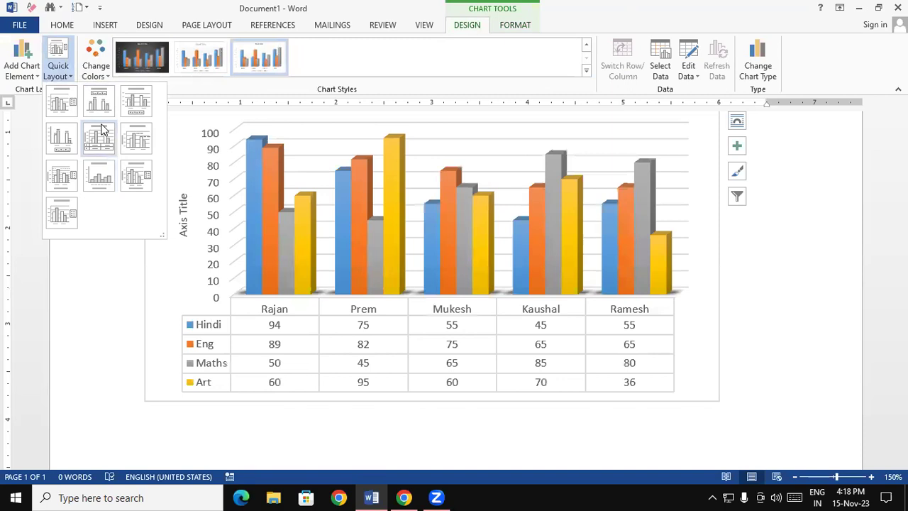
{"action": "left_click", "coordinate": [99, 139]}
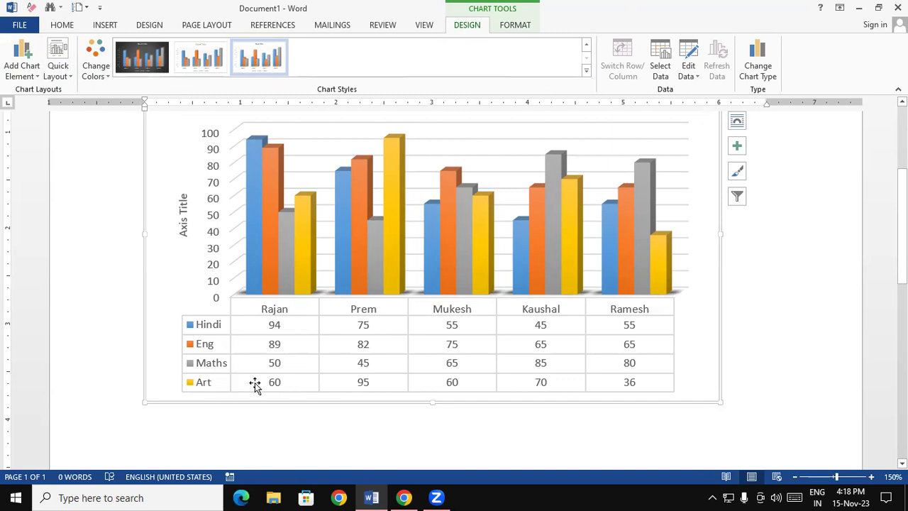
{"action": "left_click", "coordinate": [58, 60]}
{"action": "left_click", "coordinate": [67, 223]}
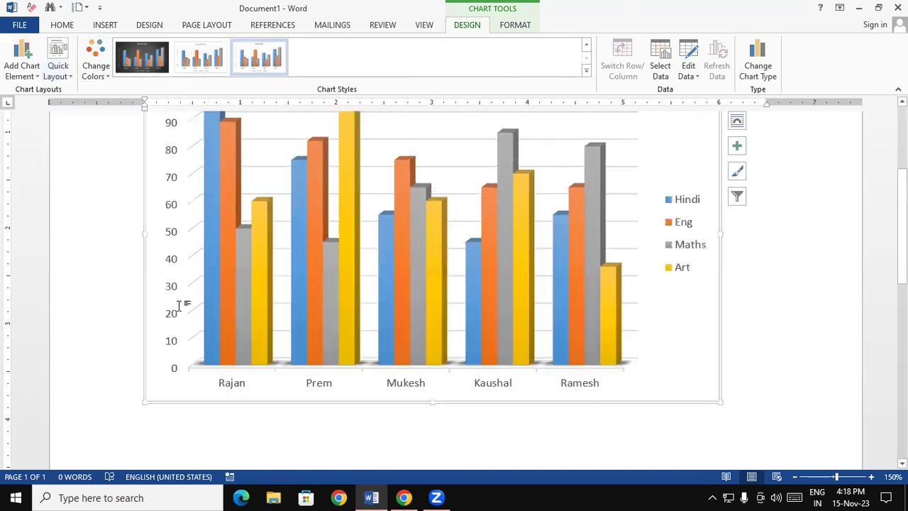
- Browse the Add Chart Element list, then open the chart's data for editing
{"action": "left_click", "coordinate": [30, 78]}
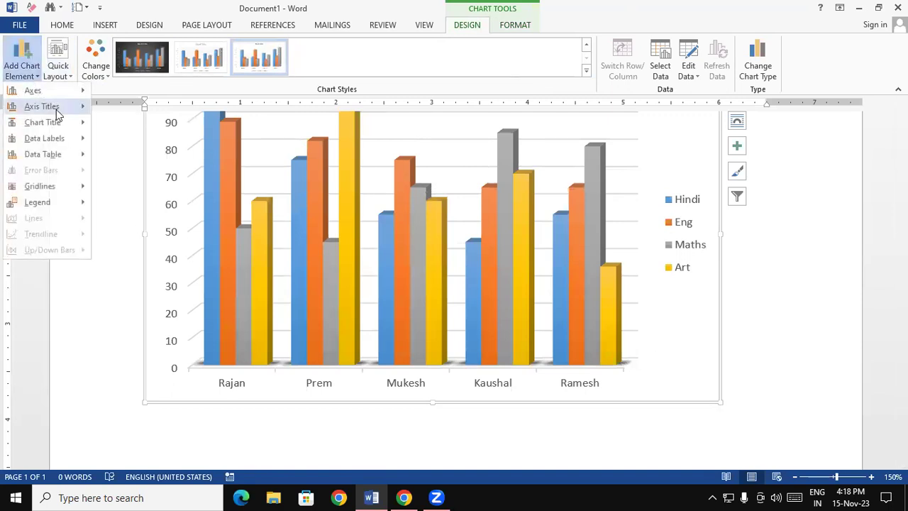
{"action": "mouse_move", "coordinate": [57, 92]}
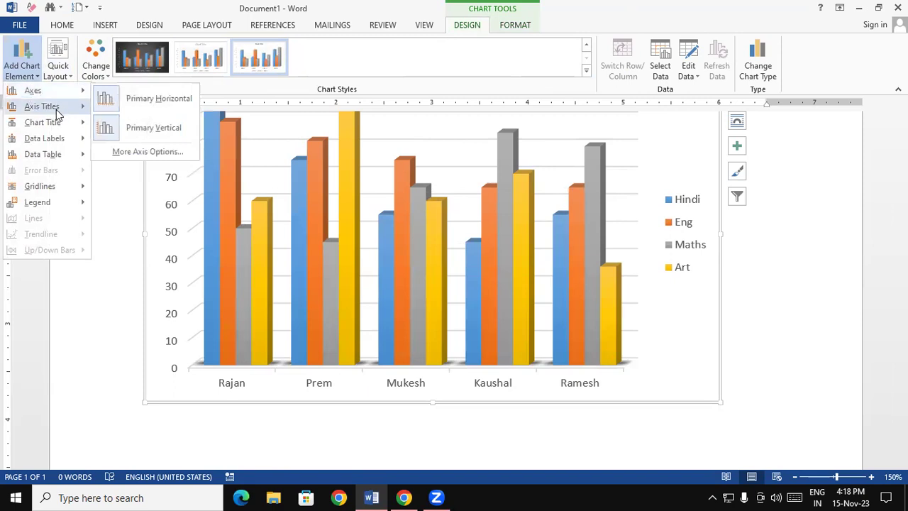
{"action": "mouse_move", "coordinate": [43, 187]}
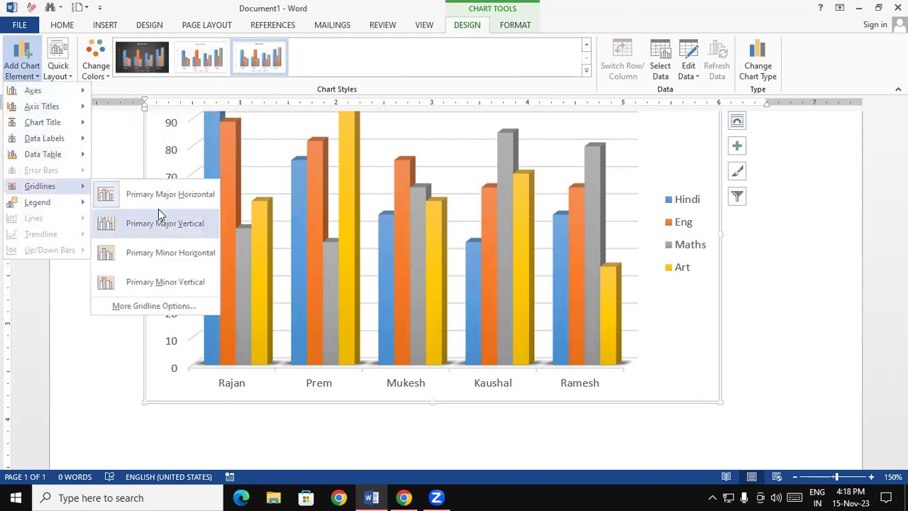
{"action": "left_click", "coordinate": [397, 228]}
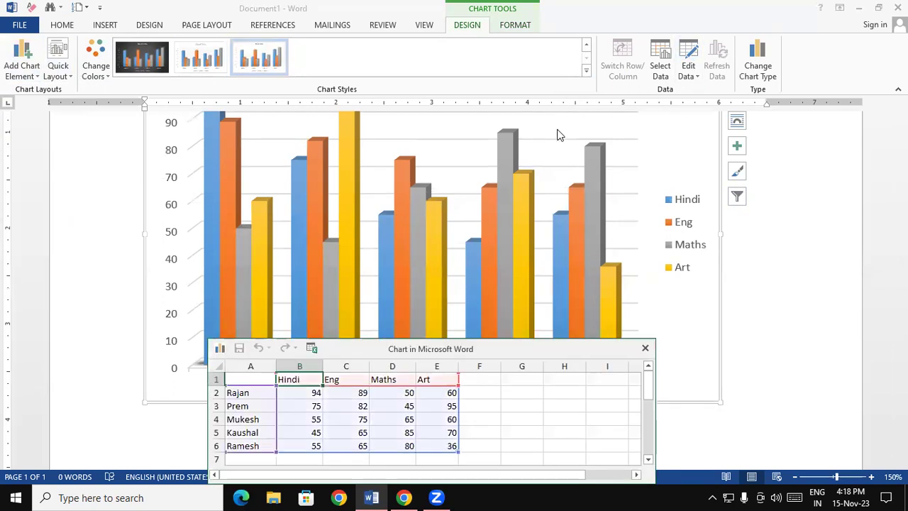
- Enter the subject heading S.S.T. in cell F1, fixing a stray comma
{"action": "left_click", "coordinate": [473, 384]}
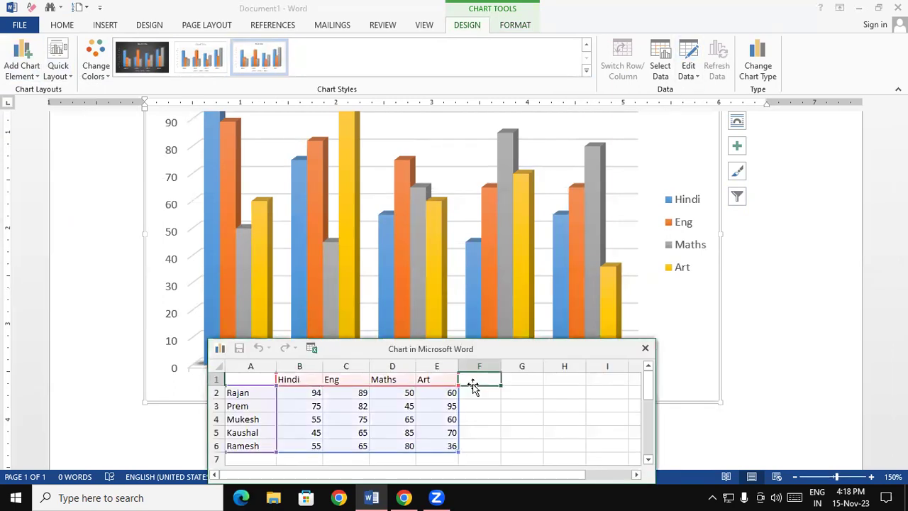
{"action": "left_click_drag", "start_coordinate": [478, 349], "coordinate": [545, 313]}
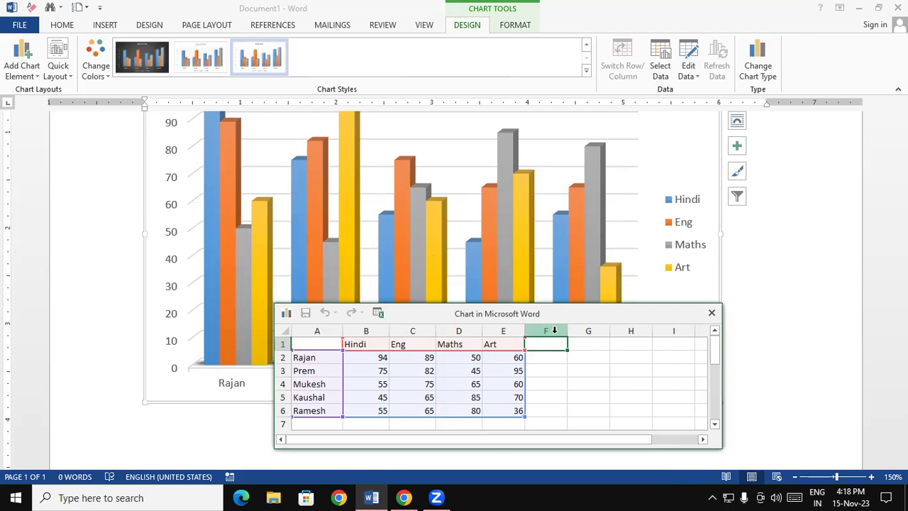
{"action": "type", "text": "S.S.T>"}
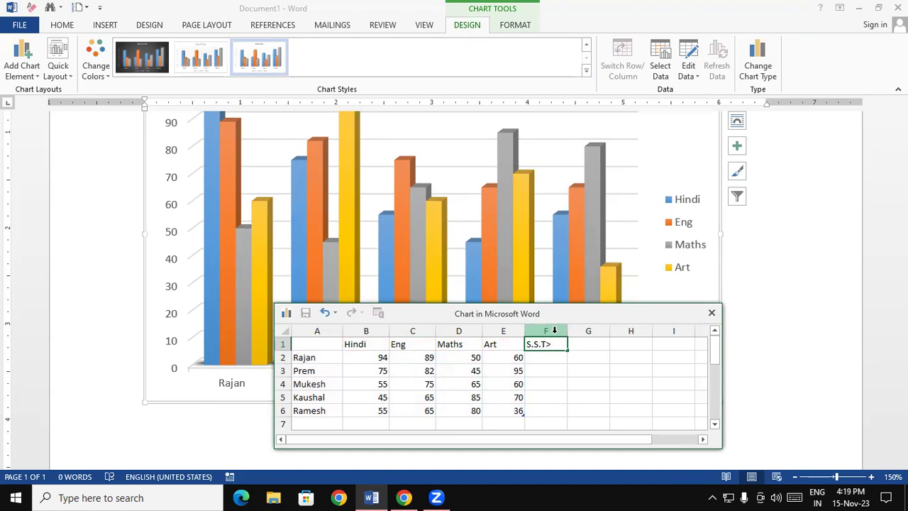
{"action": "type", "text": ","}
{"action": "key", "text": "Return"}
{"action": "double_click", "coordinate": [559, 343]}
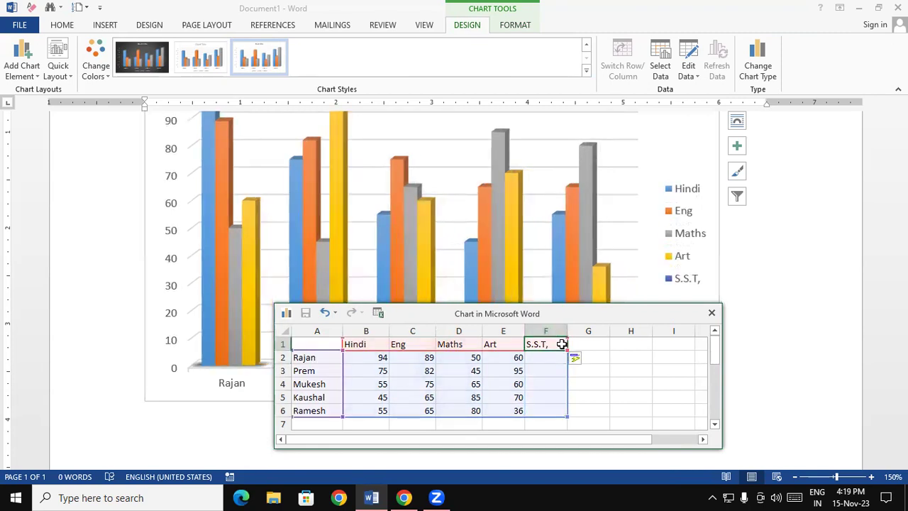
{"action": "key", "text": "BackSpace"}
{"action": "type", "text": "."}
{"action": "key", "text": "Return"}
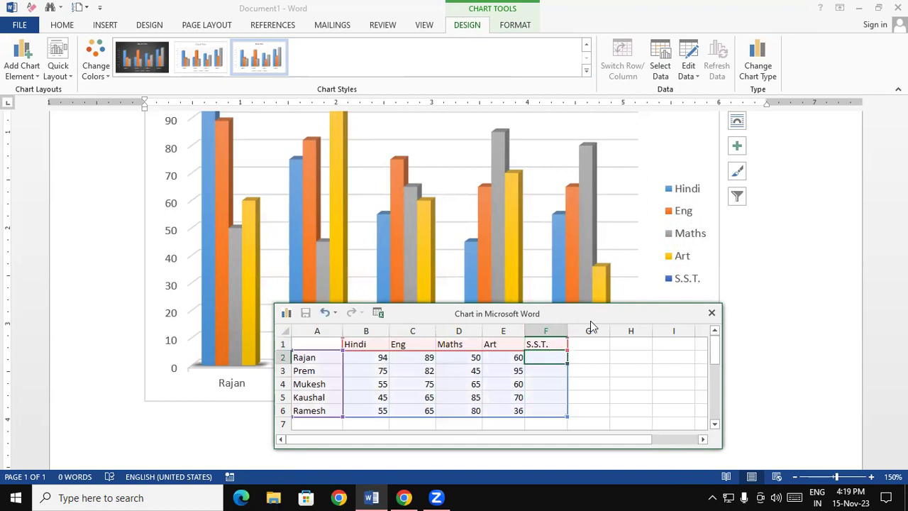
- Enter S.S.T. marks of 50 for Rajan and 60 for Prem
{"action": "left_click_drag", "start_coordinate": [590, 321], "coordinate": [808, 445]}
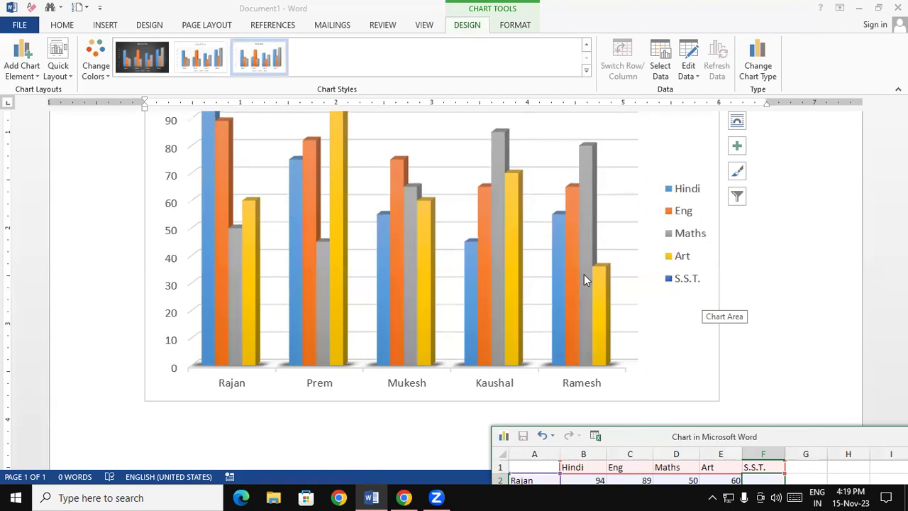
{"action": "left_click_drag", "start_coordinate": [709, 435], "coordinate": [678, 403]}
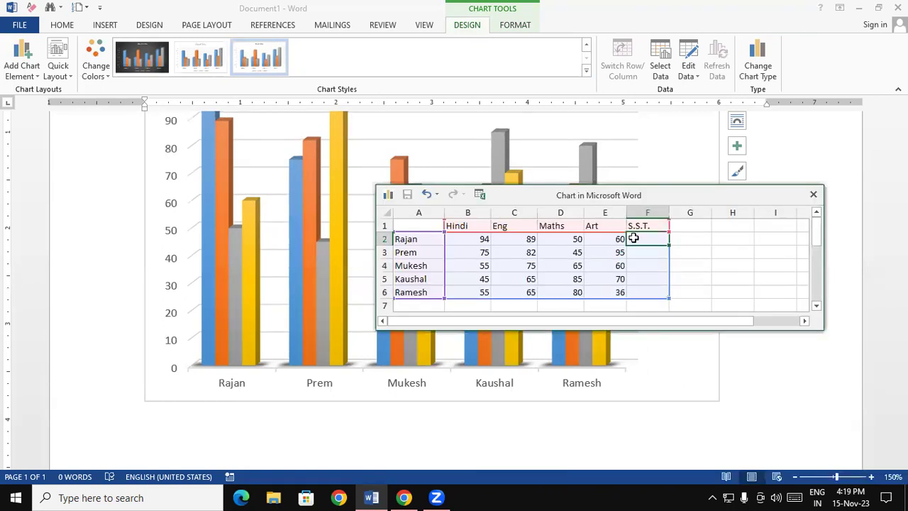
{"action": "type", "text": "50"}
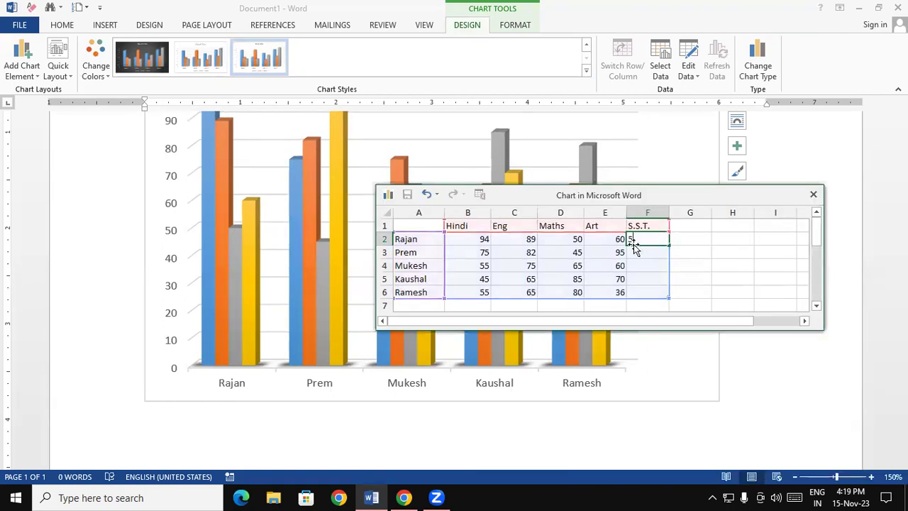
{"action": "key", "text": "Tab"}
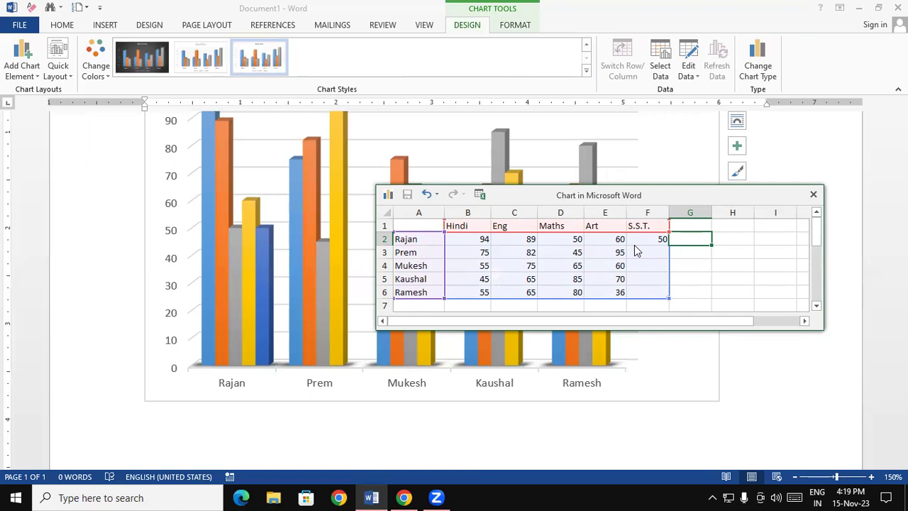
{"action": "left_click", "coordinate": [635, 246]}
{"action": "left_click", "coordinate": [634, 249]}
{"action": "type", "text": "6"}
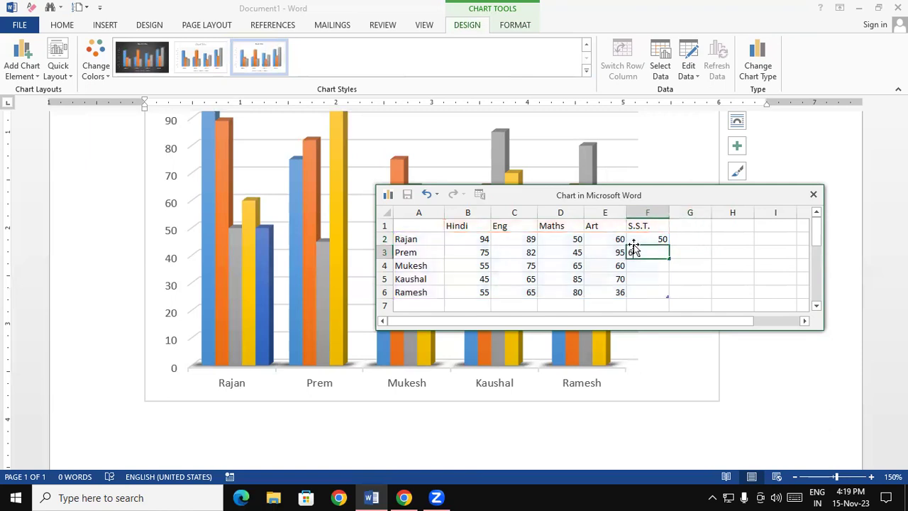
{"action": "type", "text": "0"}
{"action": "key", "text": "Return"}
- Enter S.S.T. marks 61, 50 and 10 for the remaining students, then close the data sheet
{"action": "type", "text": "61"}
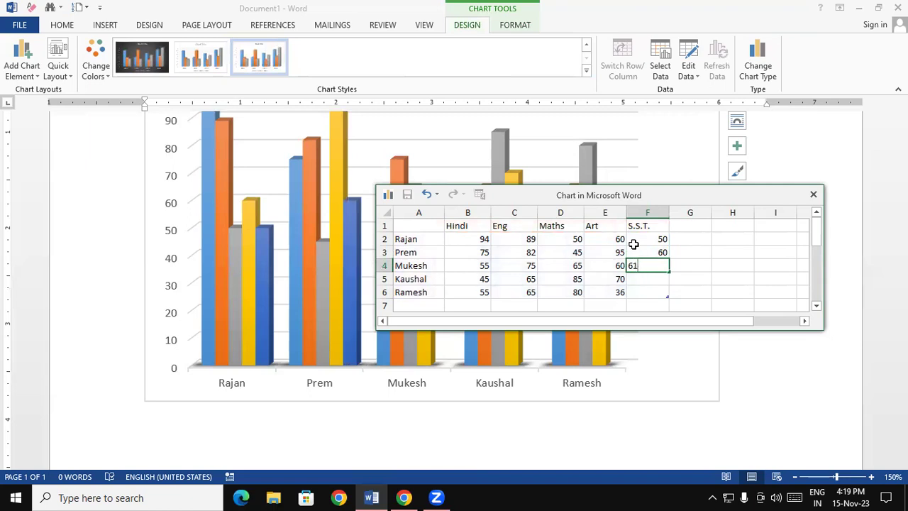
{"action": "key", "text": "Return"}
{"action": "type", "text": "5"}
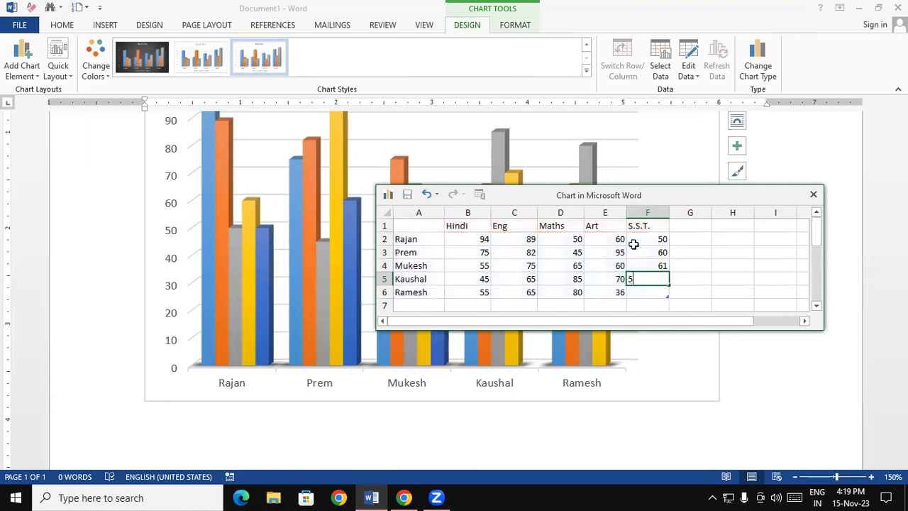
{"action": "key", "text": "Return"}
{"action": "type", "text": "10"}
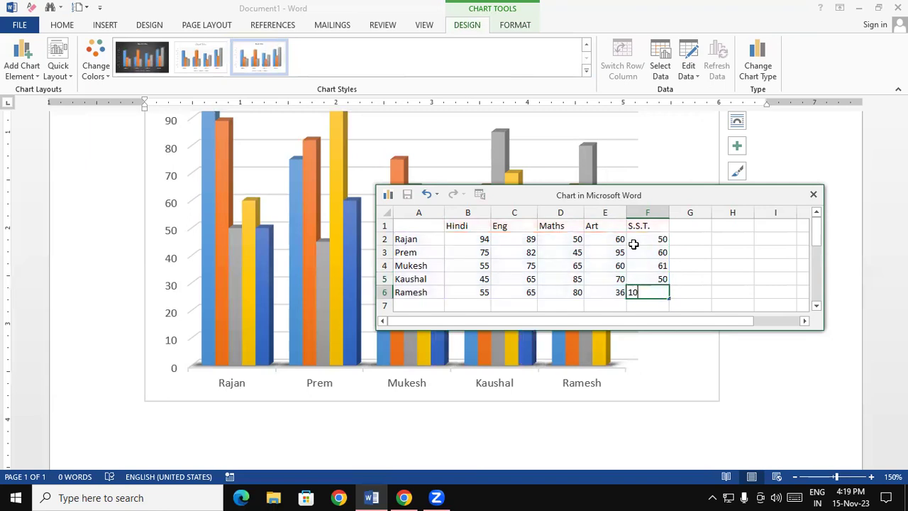
{"action": "key", "text": "Return"}
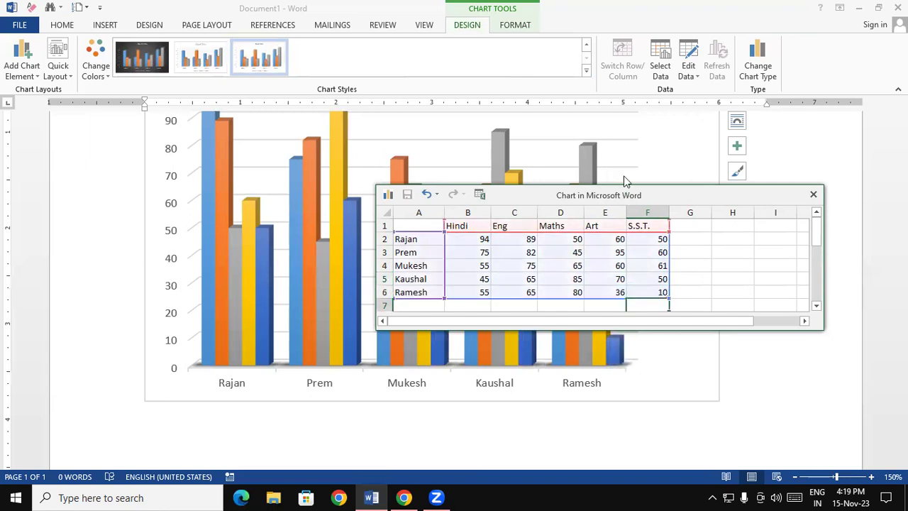
{"action": "left_click_drag", "start_coordinate": [624, 194], "coordinate": [644, 49]}
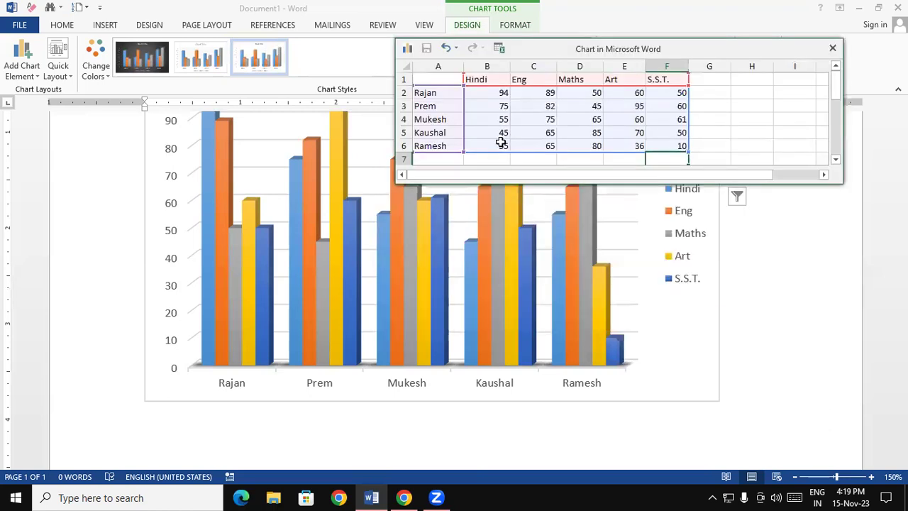
{"action": "left_click", "coordinate": [833, 48]}
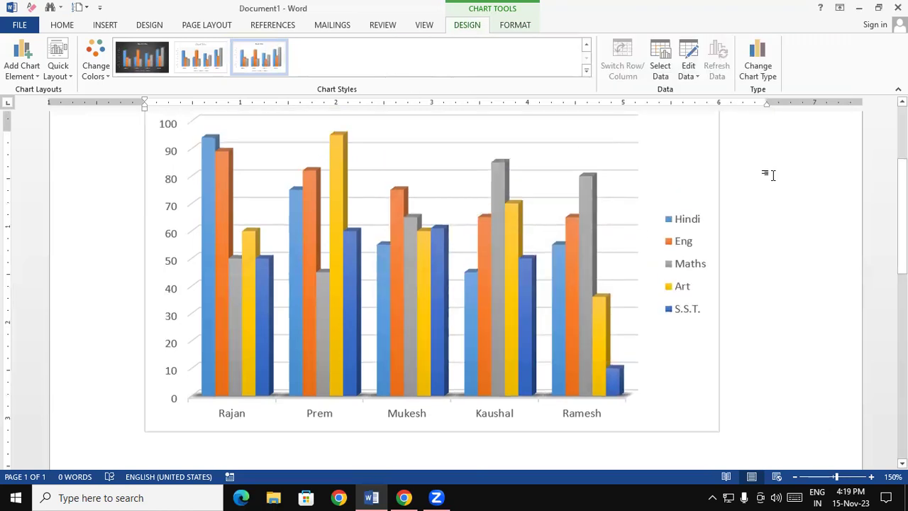
- Deselect the chart, dismiss the Word help window, and create a new blank document with Ctrl+N
{"action": "left_click", "coordinate": [770, 174]}
{"action": "scroll", "coordinate": [771, 174], "scroll_direction": "down", "scroll_amount": 2}
{"action": "scroll", "coordinate": [454, 284], "scroll_direction": "up", "scroll_amount": 2}
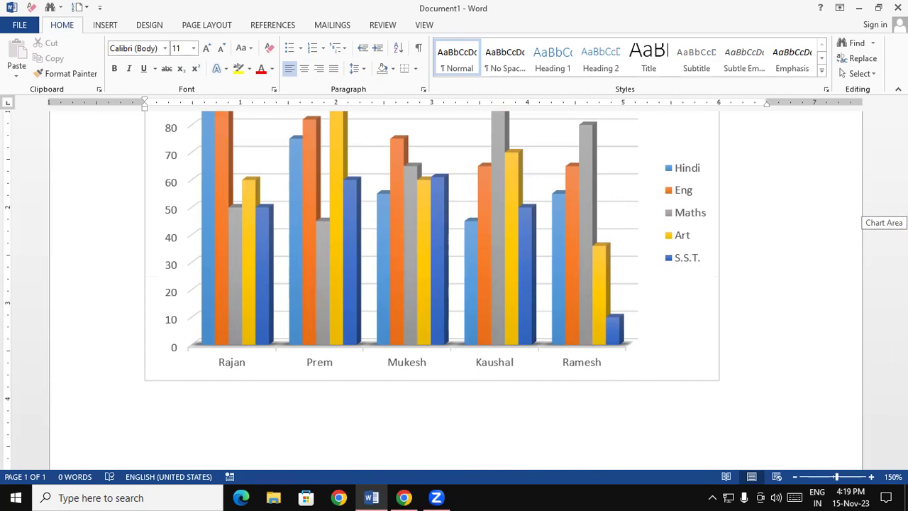
{"action": "key", "text": "F1"}
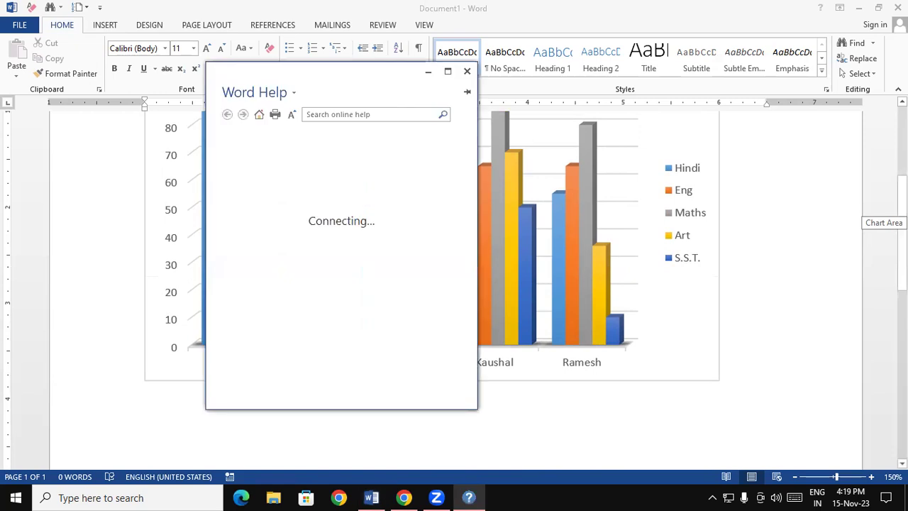
{"action": "left_click", "coordinate": [467, 71]}
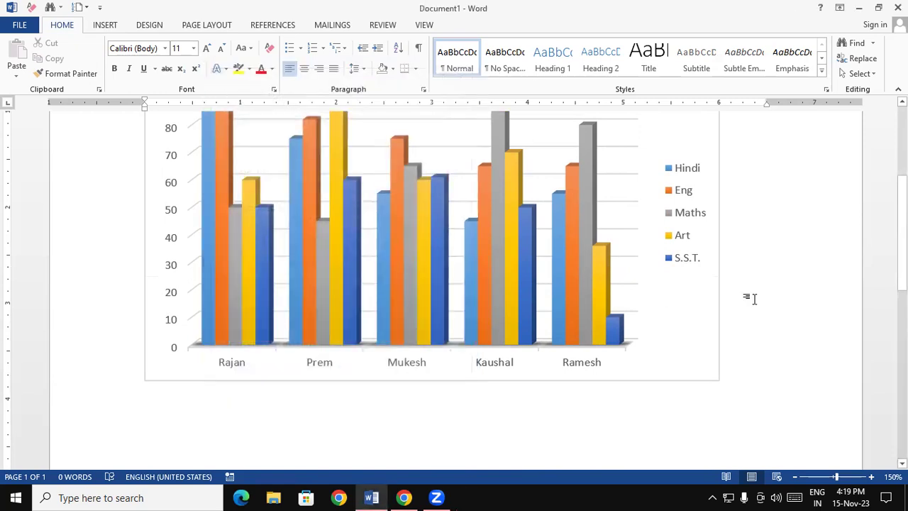
{"action": "scroll", "coordinate": [750, 298], "scroll_direction": "up", "scroll_amount": 3}
{"action": "key", "text": "ctrl+n"}
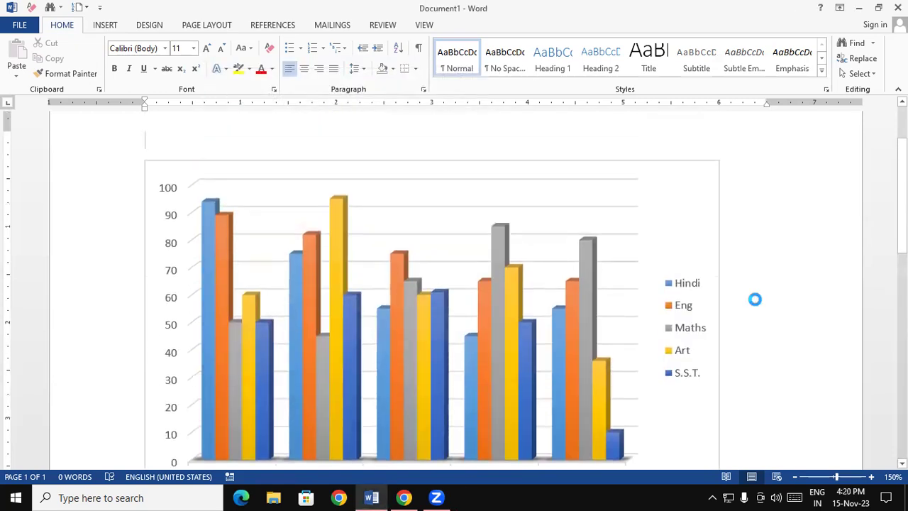
- Insert a 3-D Clustered Column chart into Document2
{"action": "left_click", "coordinate": [112, 27]}
{"action": "left_click", "coordinate": [263, 65]}
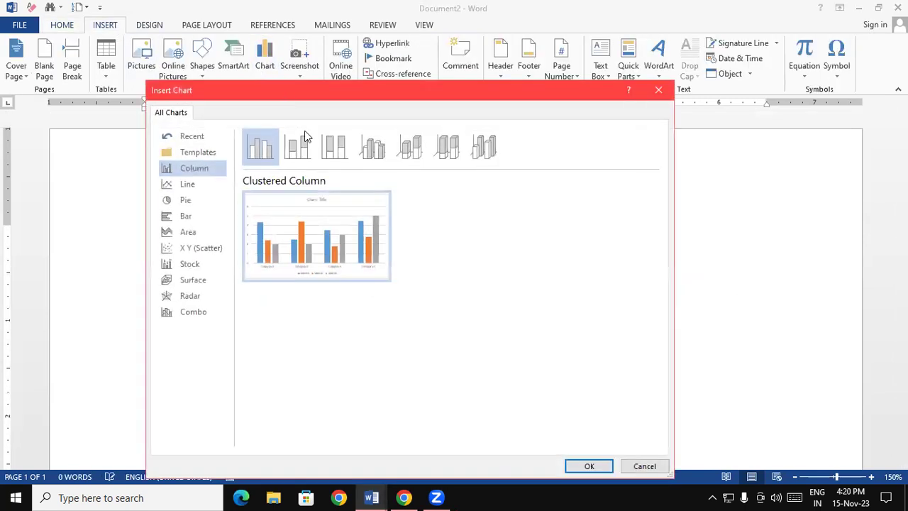
{"action": "left_click", "coordinate": [372, 150]}
{"action": "left_click", "coordinate": [588, 466]}
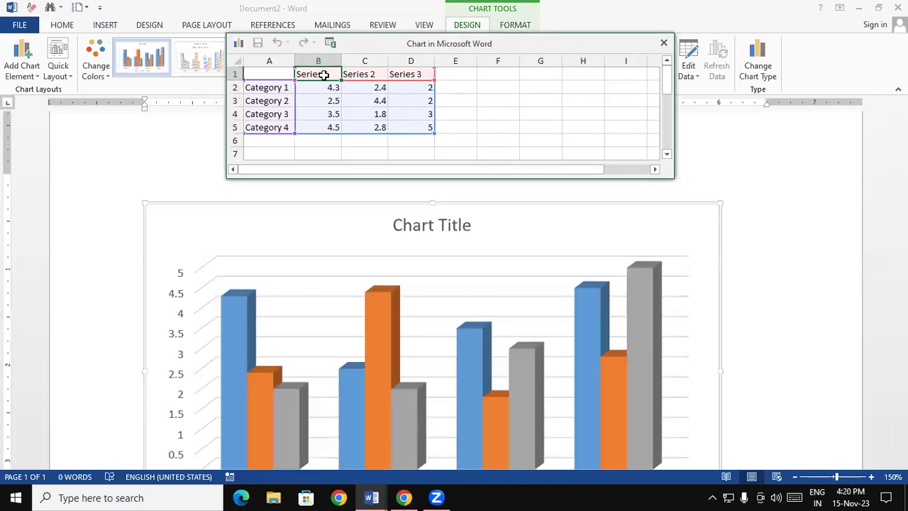
- Rename Series 1 to 2010 in cell B1 and begin the second series name
{"action": "type", "text": "2010"}
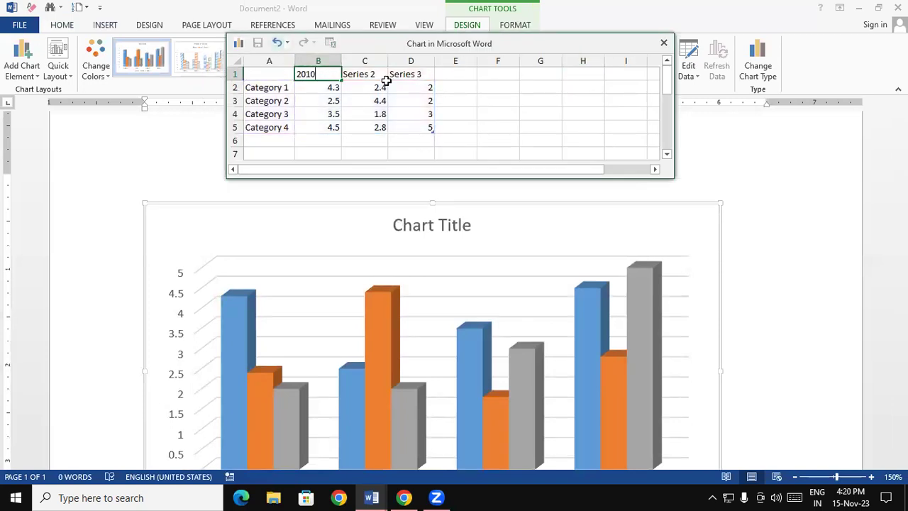
{"action": "left_click", "coordinate": [375, 74]}
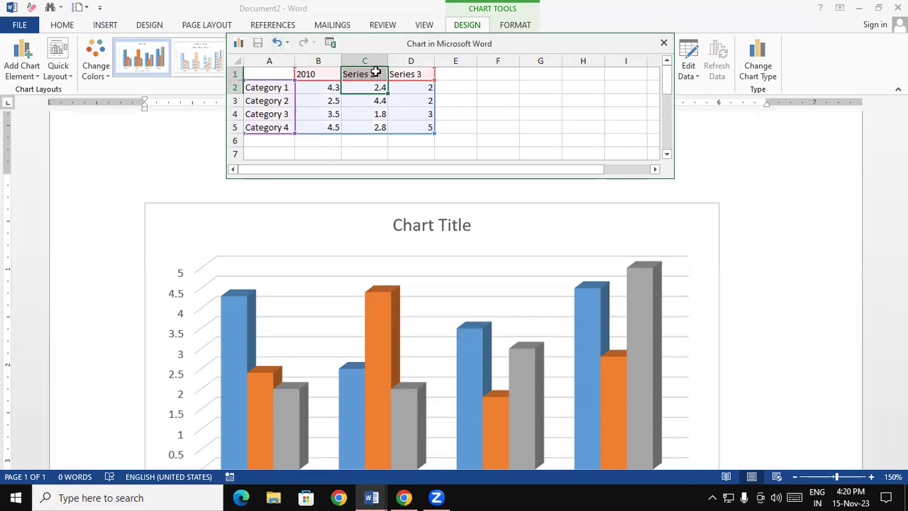
{"action": "type", "text": "2012"}
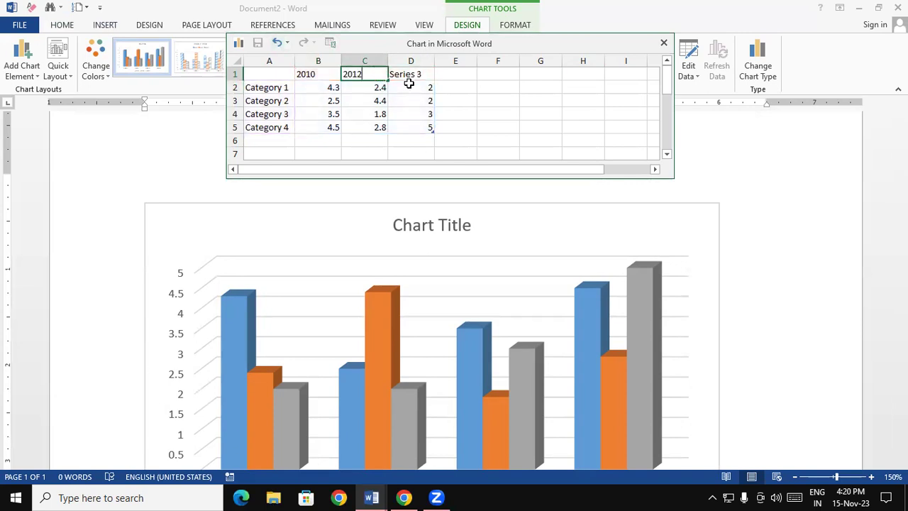
- Name the other series 2012 and 2013, and enter categories a, b, c, d in A2:A5
{"action": "key", "text": "Tab"}
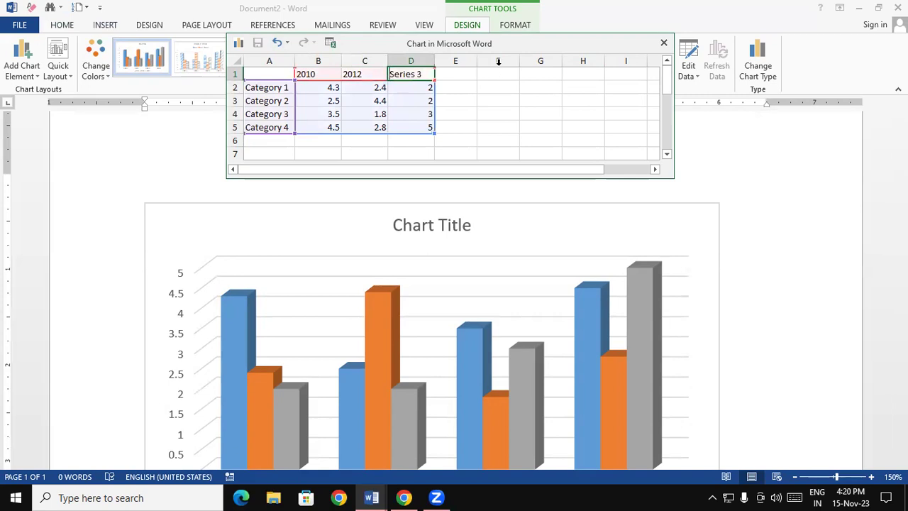
{"action": "type", "text": "2013"}
{"action": "key", "text": "Return"}
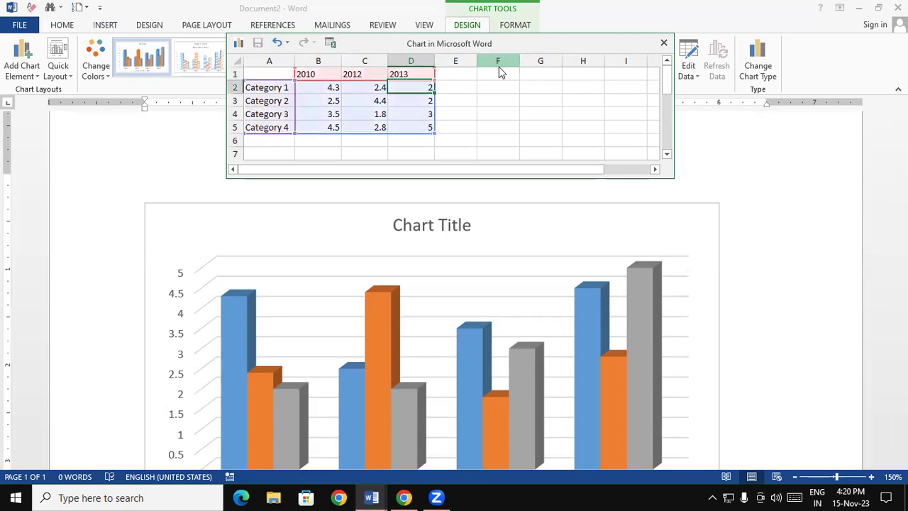
{"action": "left_click", "coordinate": [276, 88]}
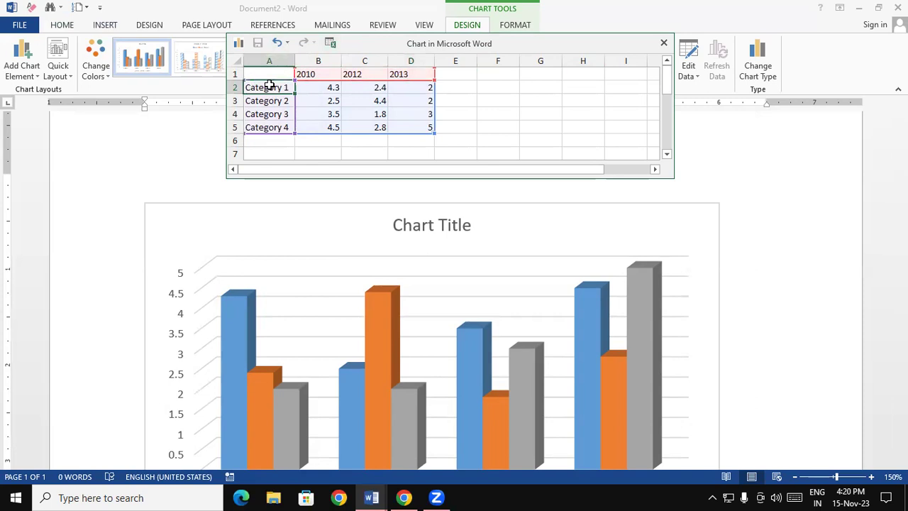
{"action": "type", "text": "a"}
{"action": "key", "text": "Return"}
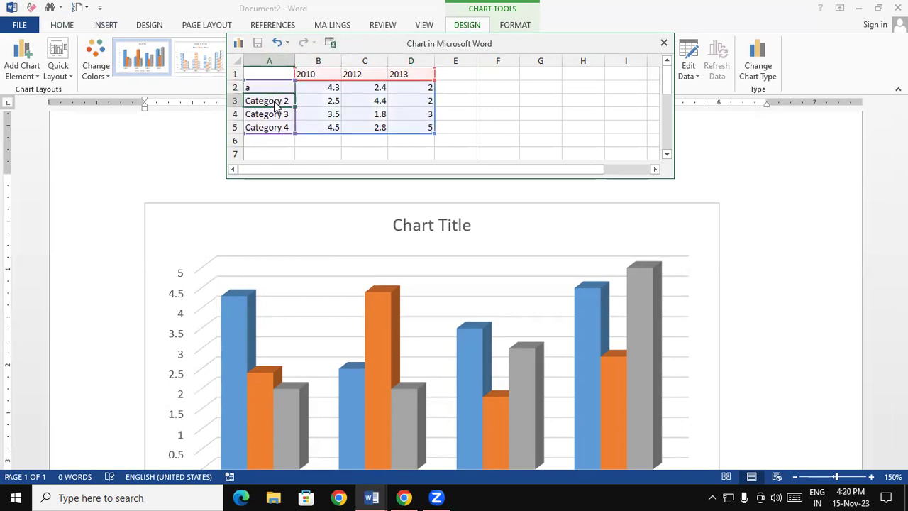
{"action": "type", "text": "b"}
{"action": "key", "text": "Return"}
{"action": "type", "text": "c"}
{"action": "key", "text": "Return"}
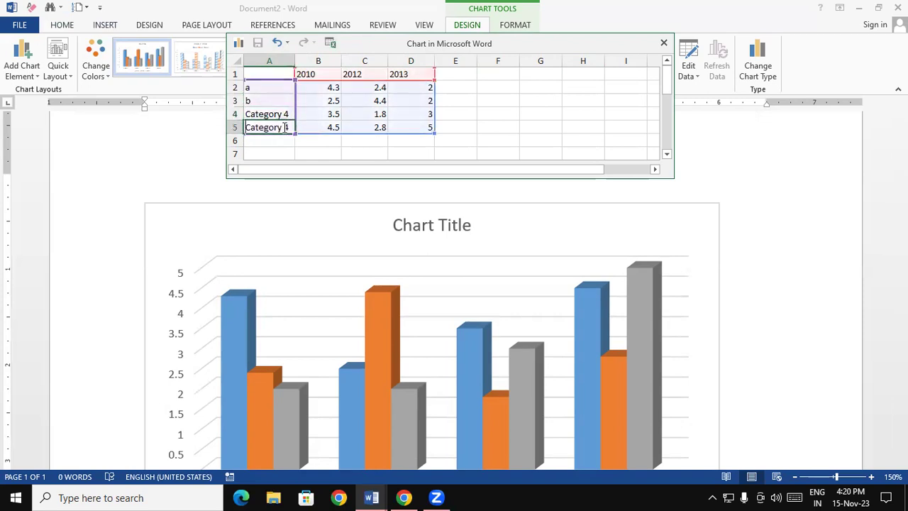
{"action": "type", "text": "d"}
{"action": "left_click", "coordinate": [315, 178]}
- Correct cell A4's category to c and select the chart's grey 2013 columns
{"action": "scroll", "coordinate": [660, 308], "scroll_direction": "down", "scroll_amount": 1}
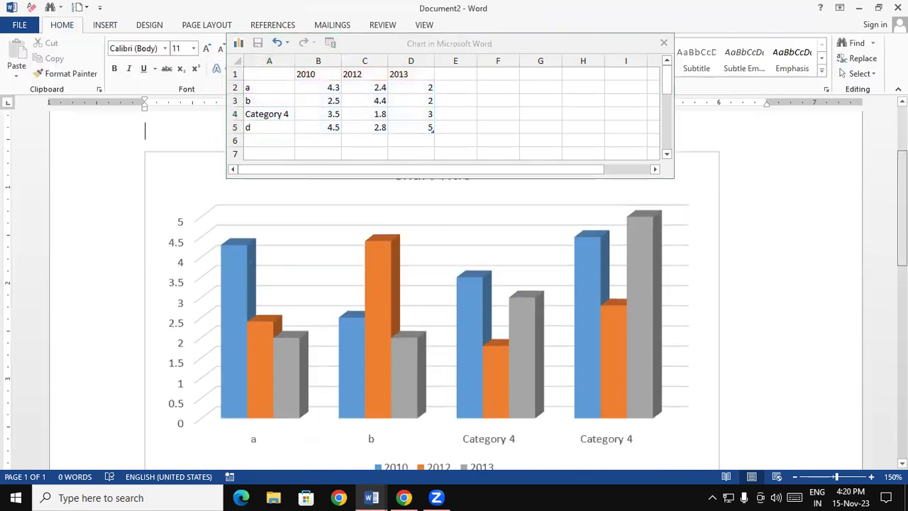
{"action": "scroll", "coordinate": [367, 305], "scroll_direction": "down", "scroll_amount": 3}
{"action": "scroll", "coordinate": [367, 305], "scroll_direction": "up", "scroll_amount": 1}
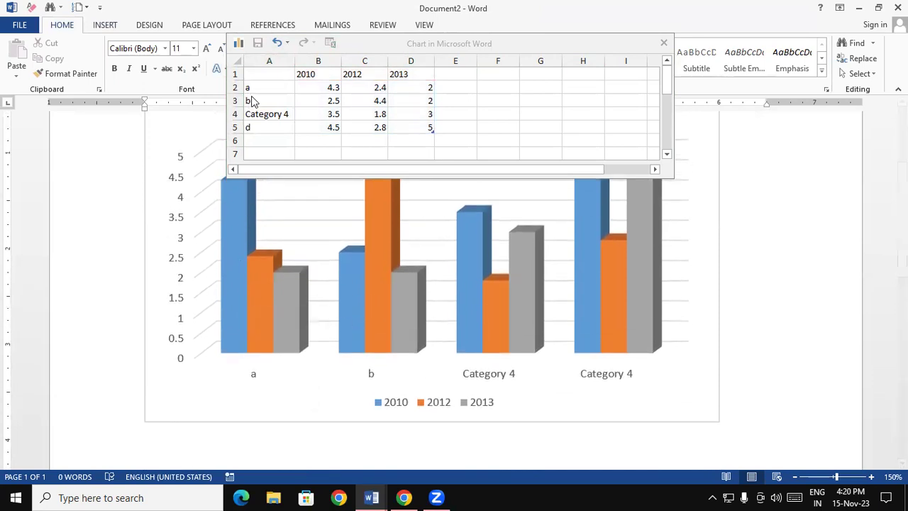
{"action": "left_click", "coordinate": [261, 114]}
{"action": "left_click", "coordinate": [261, 115]}
{"action": "type", "text": "c"}
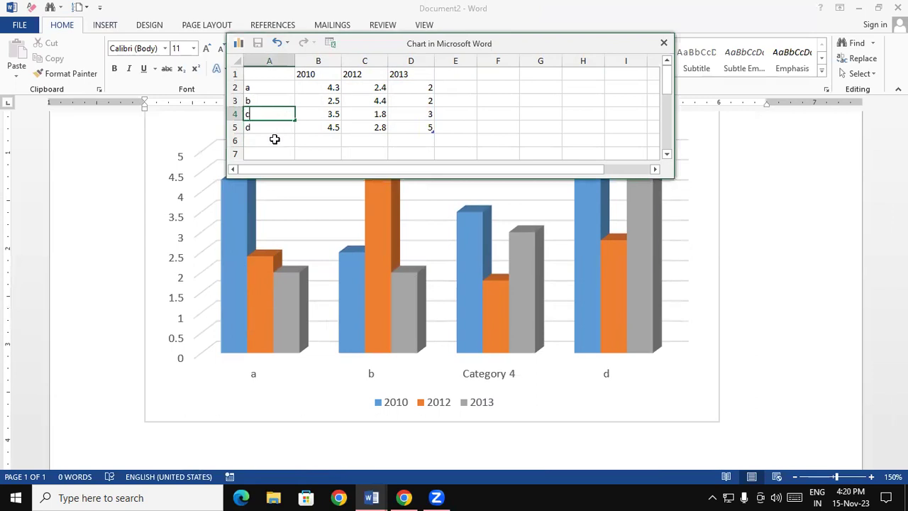
{"action": "left_click", "coordinate": [275, 141]}
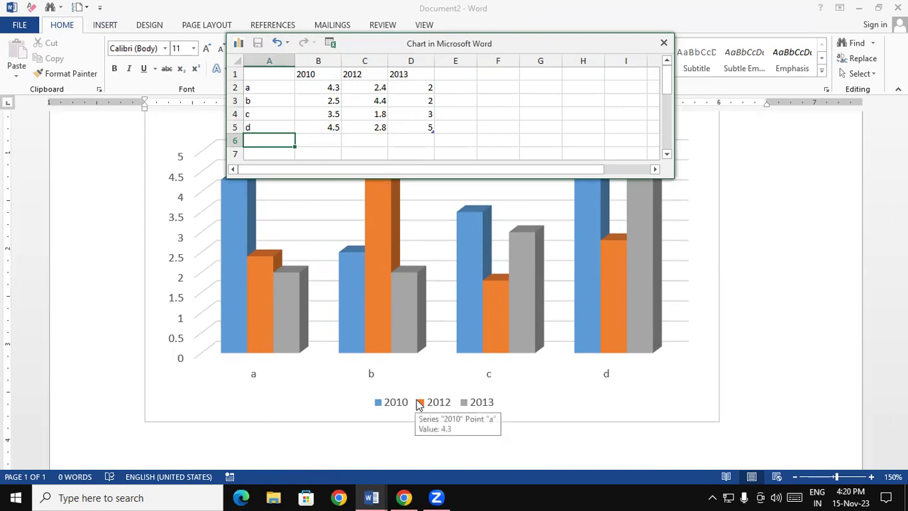
{"action": "left_click", "coordinate": [443, 394]}
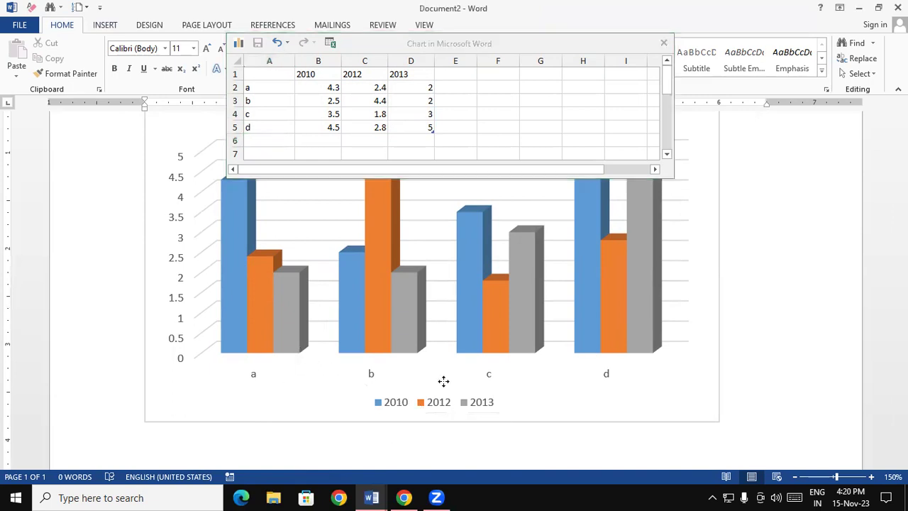
{"action": "left_click", "coordinate": [402, 322]}
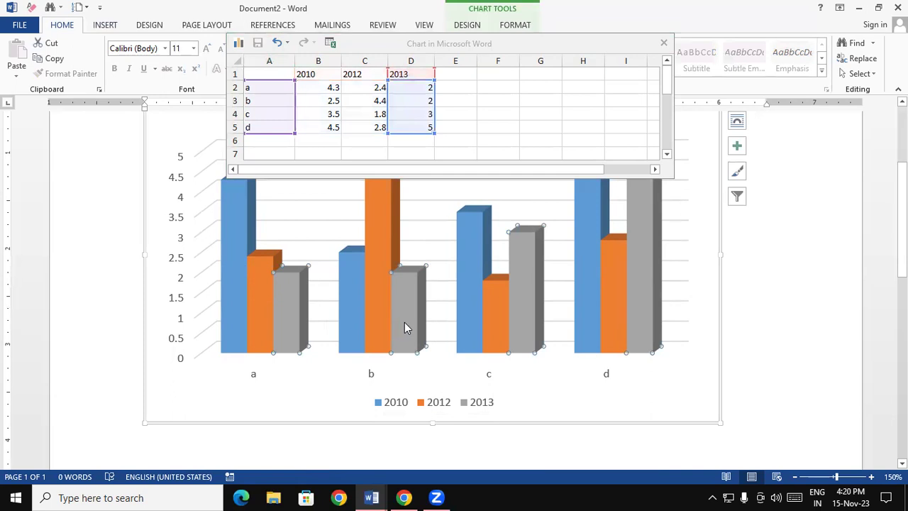
- Select the value ranges for each series in the datasheet, then close the datasheet
{"action": "left_click_drag", "start_coordinate": [309, 88], "coordinate": [420, 130]}
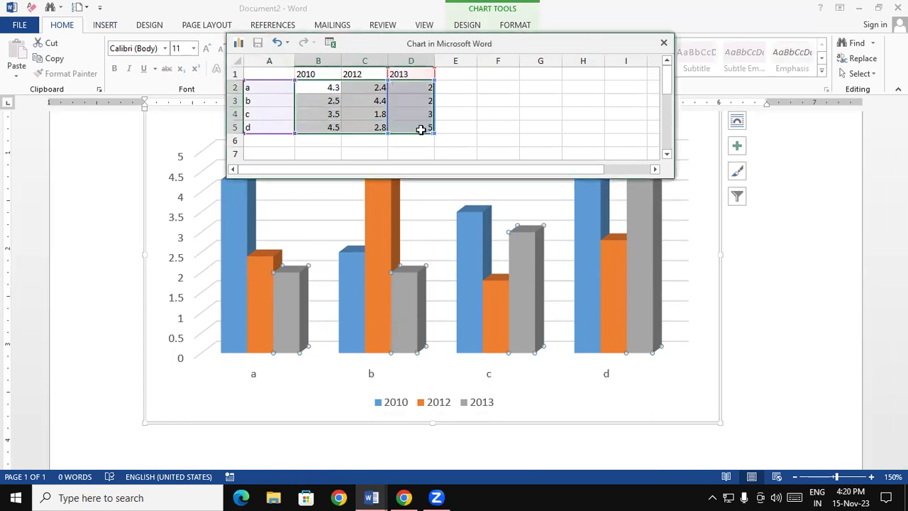
{"action": "left_click_drag", "start_coordinate": [324, 88], "coordinate": [318, 128]}
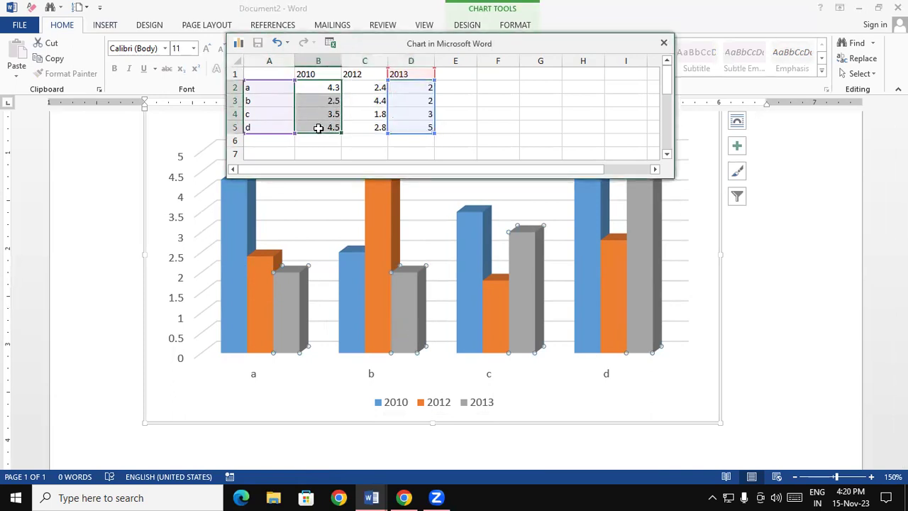
{"action": "left_click_drag", "start_coordinate": [365, 87], "coordinate": [365, 128]}
{"action": "left_click_drag", "start_coordinate": [415, 87], "coordinate": [428, 136]}
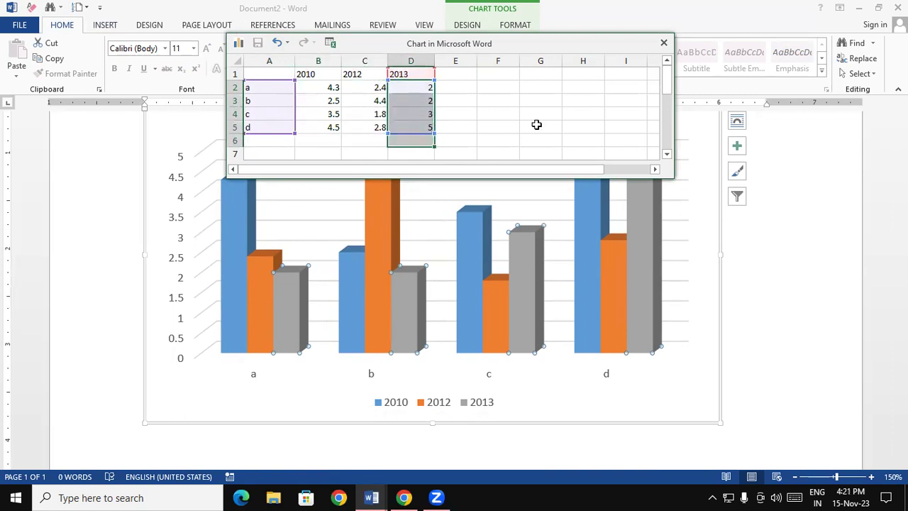
{"action": "left_click", "coordinate": [664, 43]}
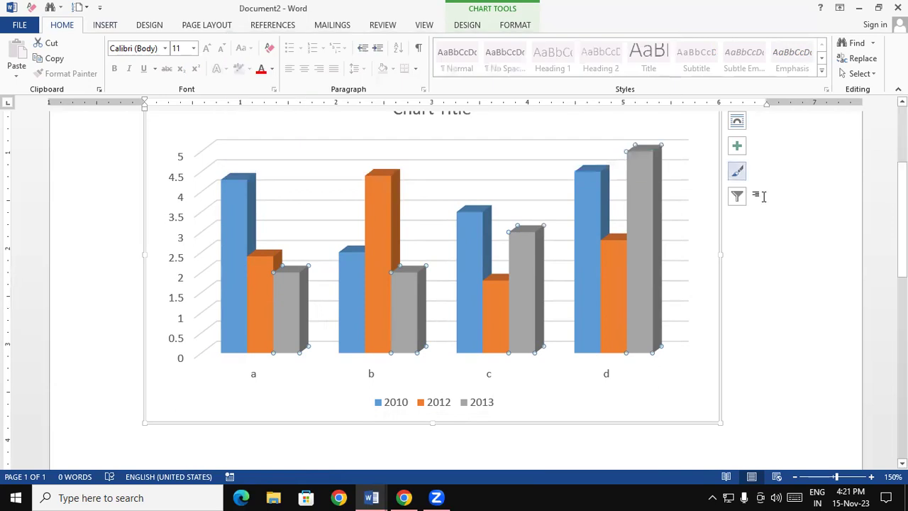
{"action": "left_click", "coordinate": [763, 197]}
- Open and dismiss the Screenshot options, then select and delete the chart
{"action": "left_click", "coordinate": [105, 25]}
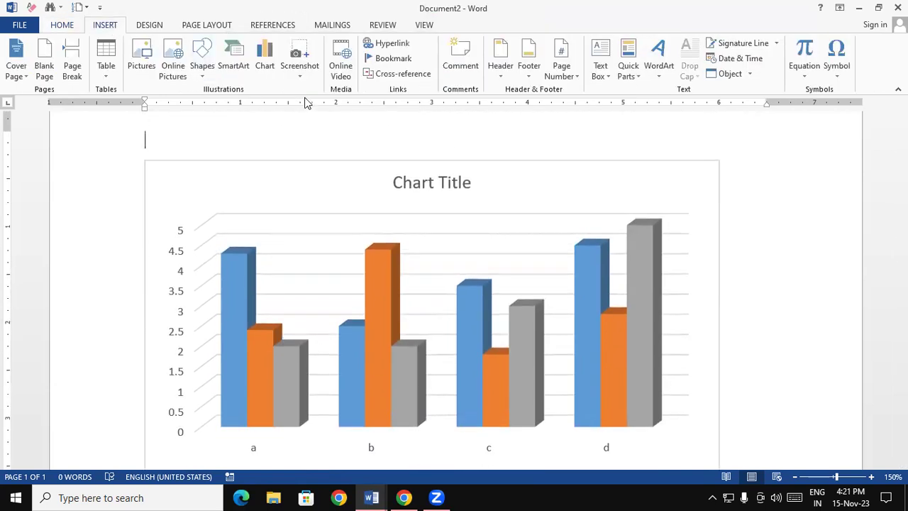
{"action": "left_click", "coordinate": [310, 76]}
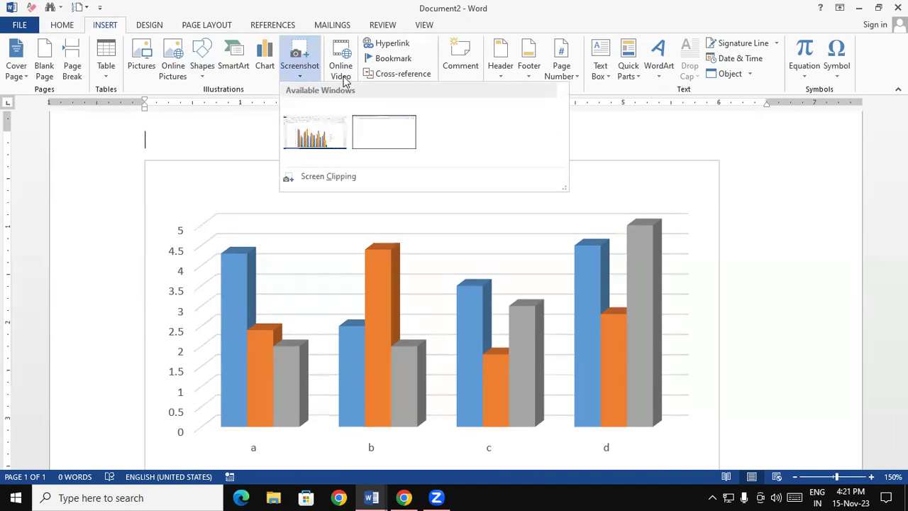
{"action": "left_click", "coordinate": [445, 325]}
{"action": "left_click", "coordinate": [528, 167]}
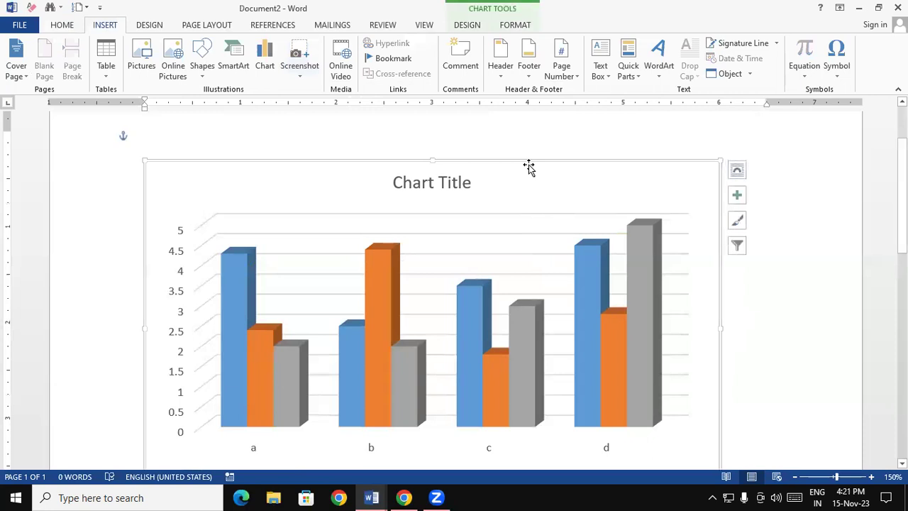
{"action": "key", "text": "Delete"}
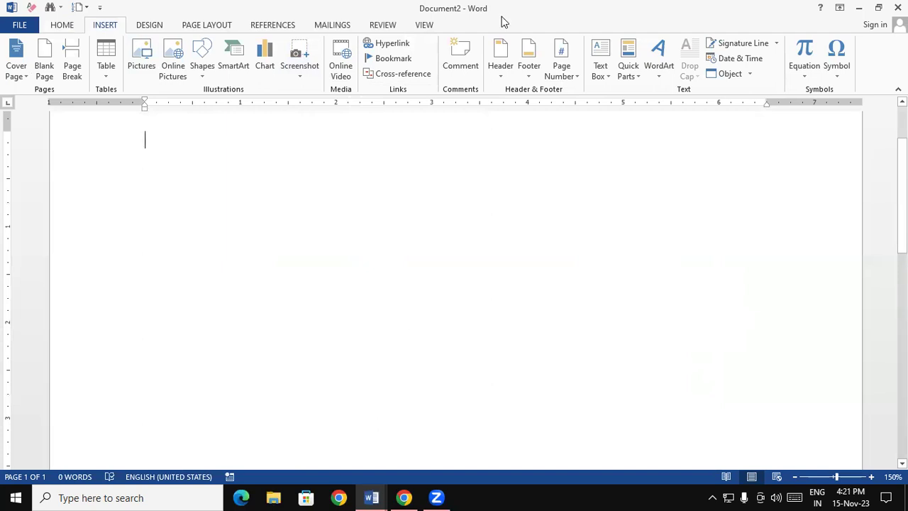
- In a new Chrome tab, search Google Images for 'flower images'
{"action": "key", "text": "alt+Tab"}
{"action": "key", "text": "ctrl+t"}
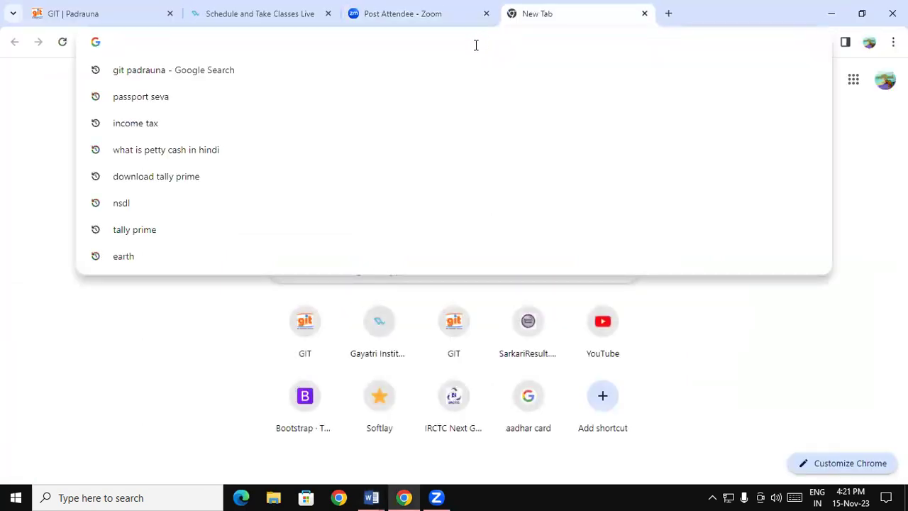
{"action": "type", "text": "flo"}
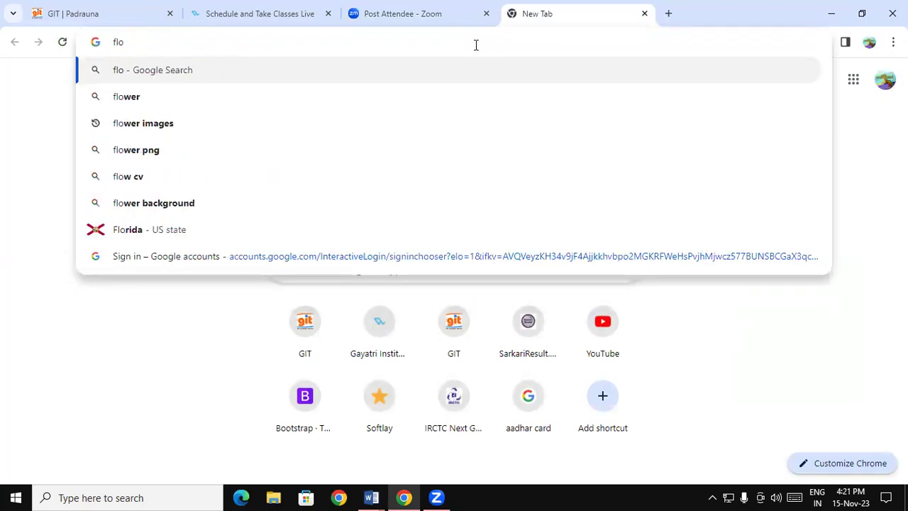
{"action": "key", "text": "Down"}
{"action": "key", "text": "Down"}
{"action": "key", "text": "Return"}
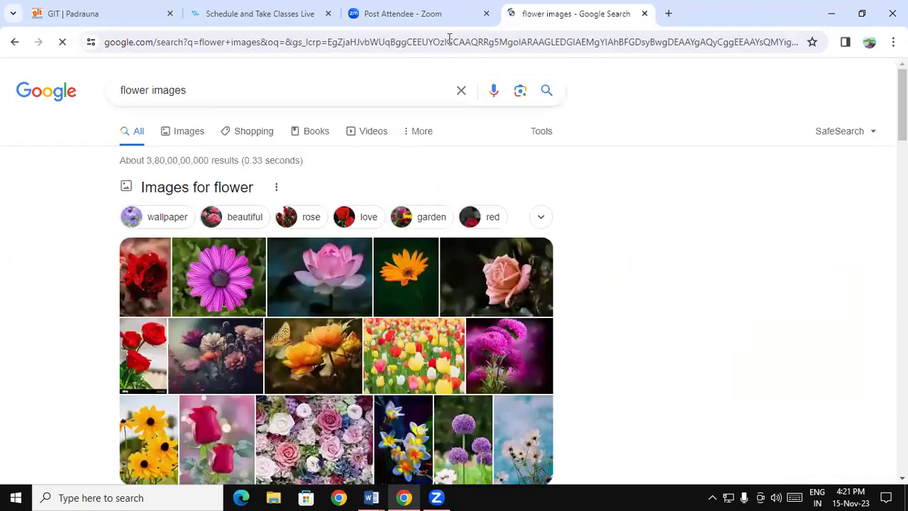
{"action": "left_click", "coordinate": [176, 140]}
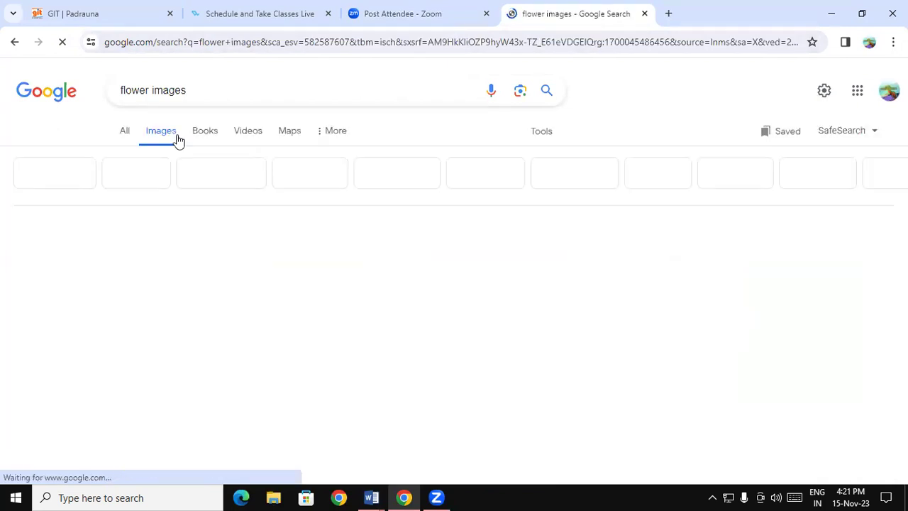
- Scroll through the flower image results, then return to Word's Document2
{"action": "scroll", "coordinate": [237, 254], "scroll_direction": "down", "scroll_amount": 2}
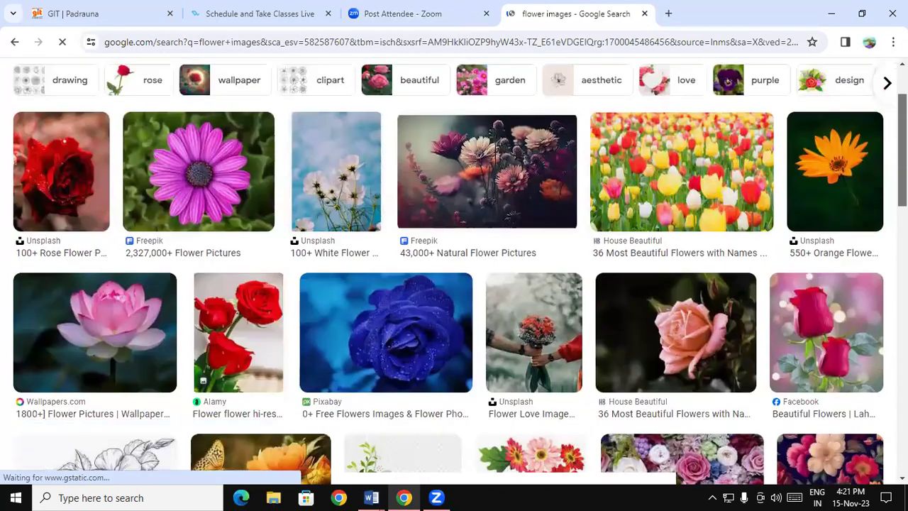
{"action": "scroll", "coordinate": [454, 284], "scroll_direction": "down", "scroll_amount": 1}
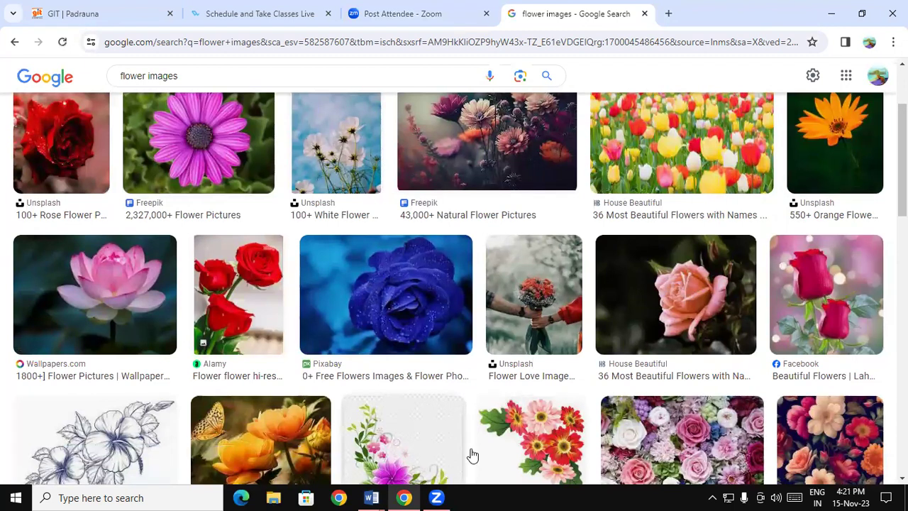
{"action": "mouse_move", "coordinate": [366, 497]}
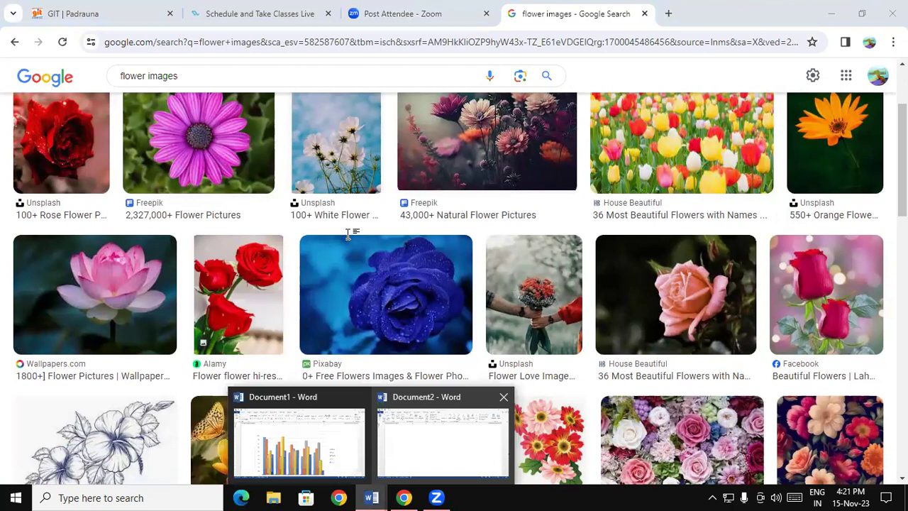
{"action": "left_click", "coordinate": [413, 413]}
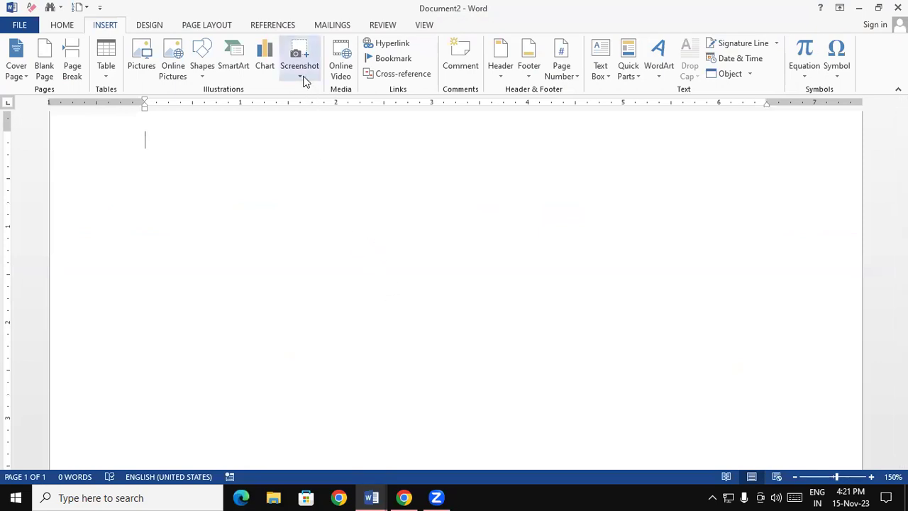
{"action": "left_click", "coordinate": [299, 77]}
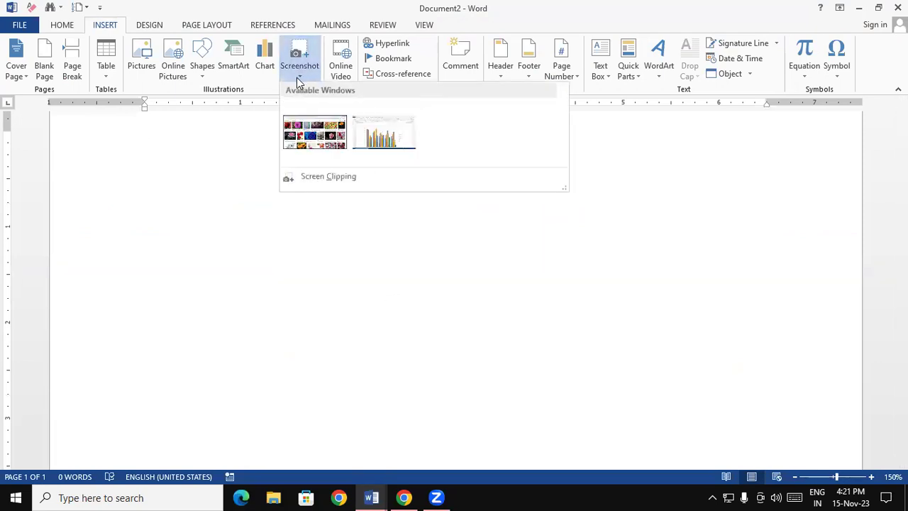
{"action": "left_click", "coordinate": [310, 143]}
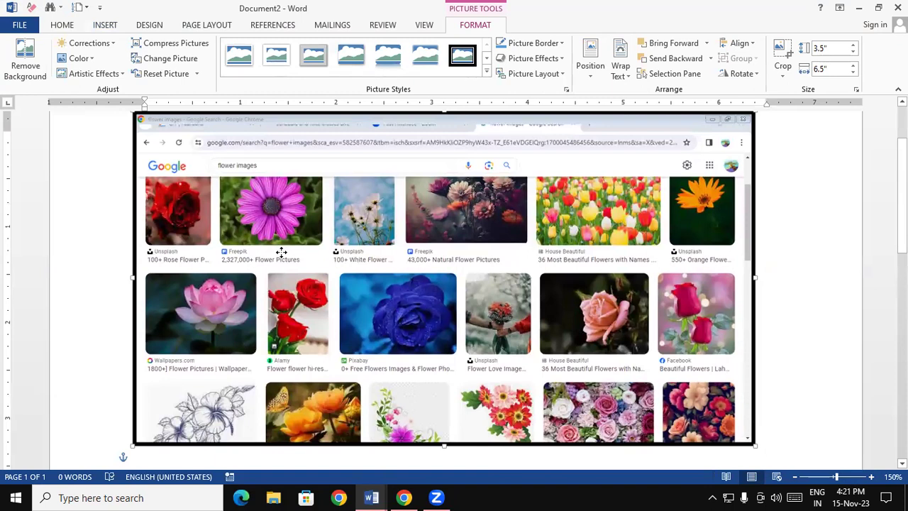
{"action": "key", "text": "Delete"}
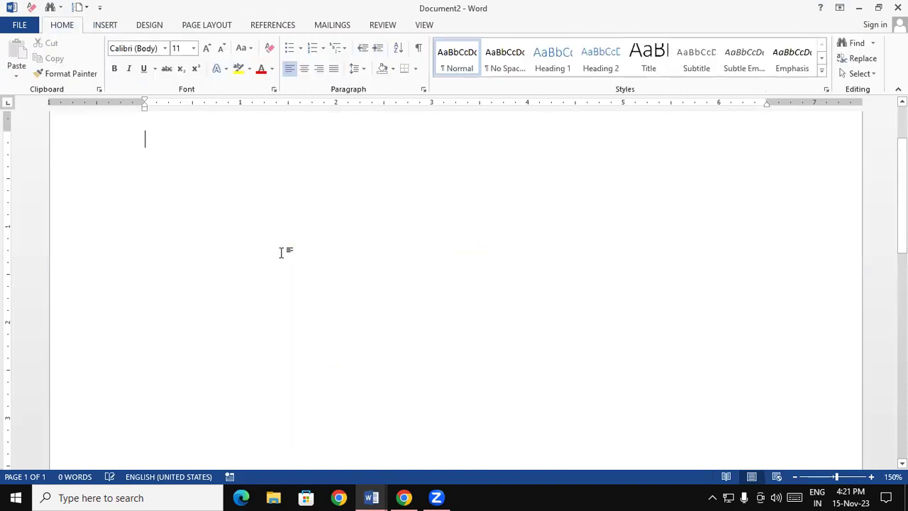
- Screen-clip the blue rose image from Chrome into Document2 and place it at the page's left
{"action": "left_click", "coordinate": [108, 26]}
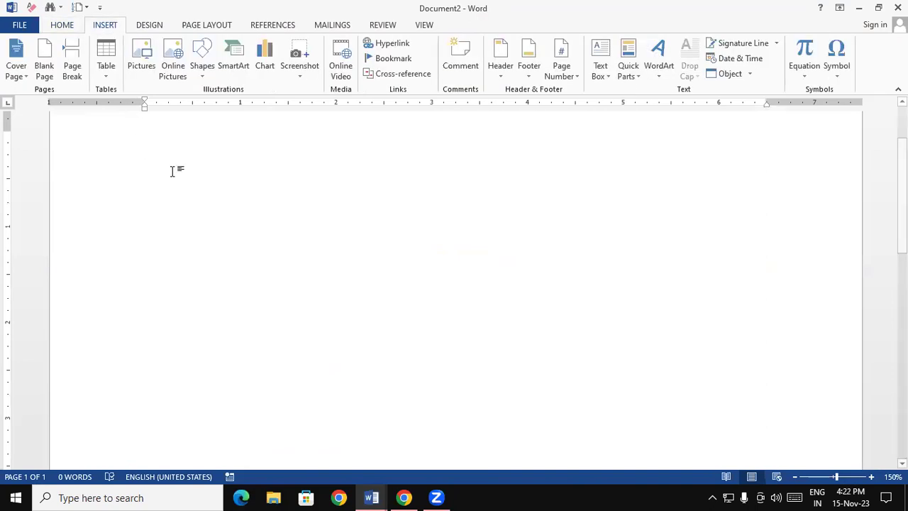
{"action": "left_click", "coordinate": [299, 78]}
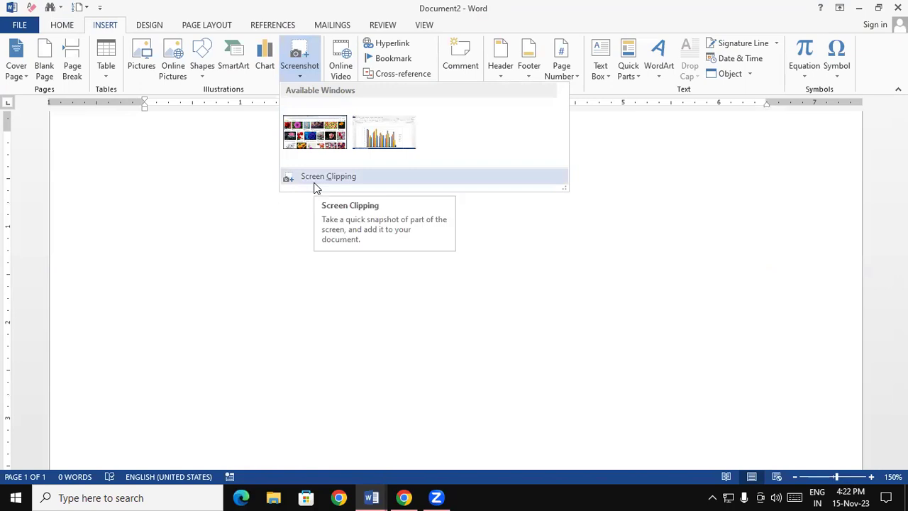
{"action": "left_click", "coordinate": [316, 182]}
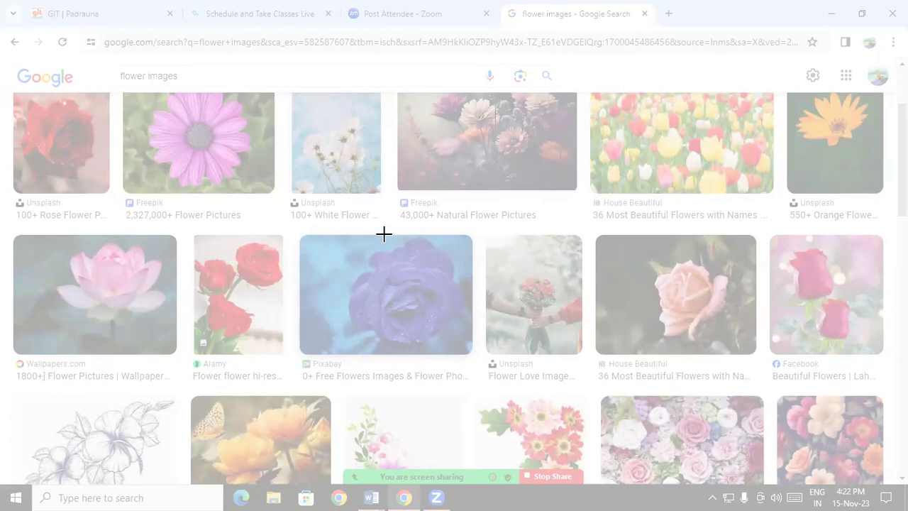
{"action": "mouse_move", "coordinate": [303, 239]}
{"action": "left_mouse_down"}
{"action": "mouse_move", "coordinate": [384, 321]}
{"action": "mouse_move", "coordinate": [467, 350]}
{"action": "left_mouse_up"}
{"action": "left_click_drag", "start_coordinate": [345, 239], "coordinate": [298, 241]}
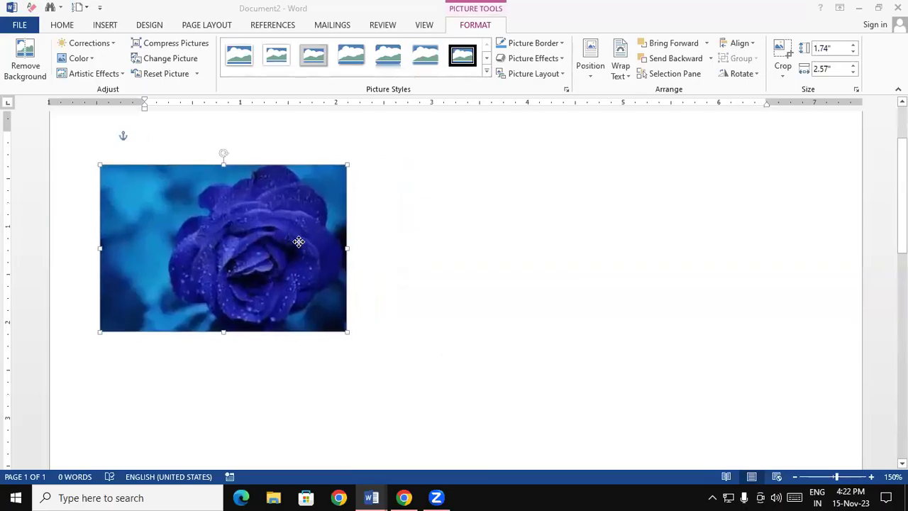
{"action": "left_click", "coordinate": [537, 278]}
- Screen-clip the pink lotus image, drag it beside the blue rose picture, and deselect it
{"action": "left_click", "coordinate": [113, 26]}
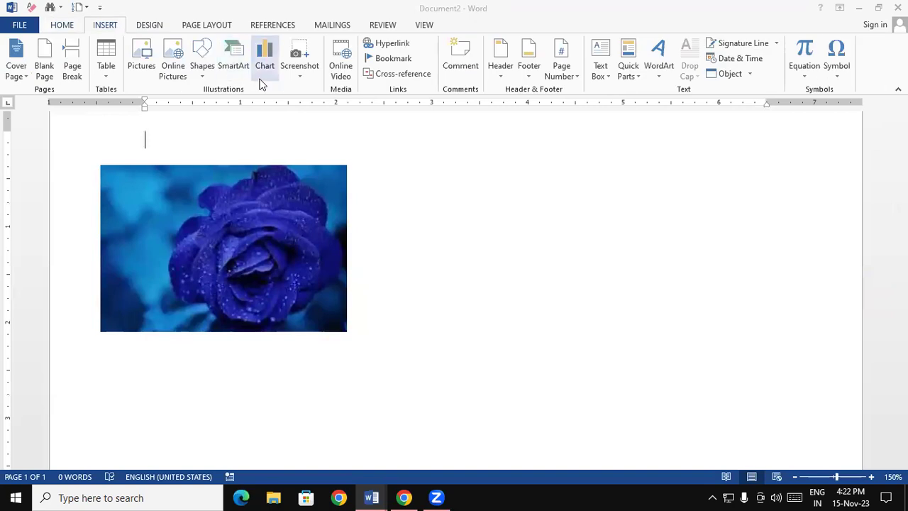
{"action": "left_click", "coordinate": [301, 67]}
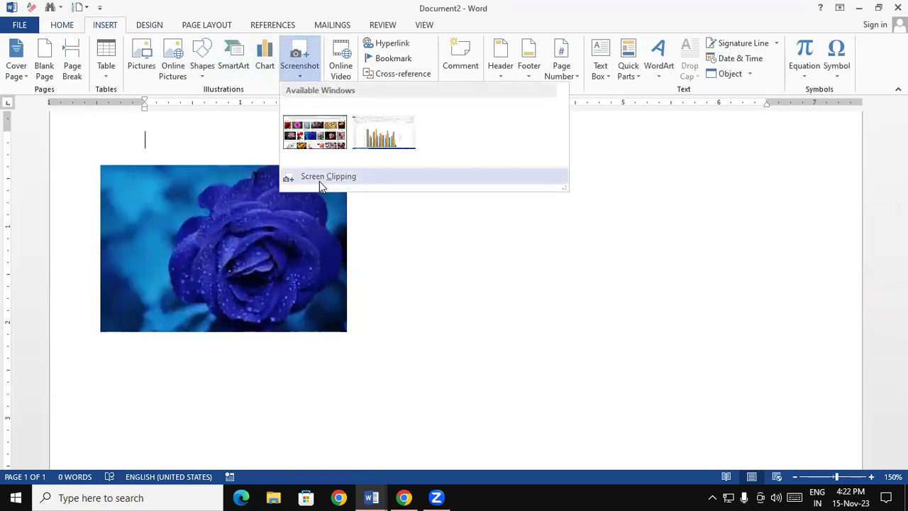
{"action": "left_click", "coordinate": [320, 177]}
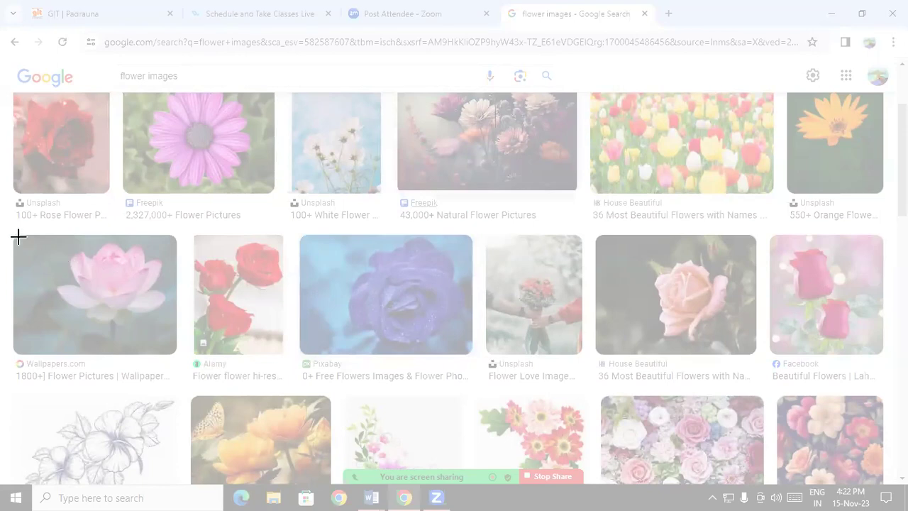
{"action": "left_click_drag", "start_coordinate": [18, 237], "coordinate": [172, 353]}
{"action": "left_click_drag", "start_coordinate": [314, 242], "coordinate": [530, 243]}
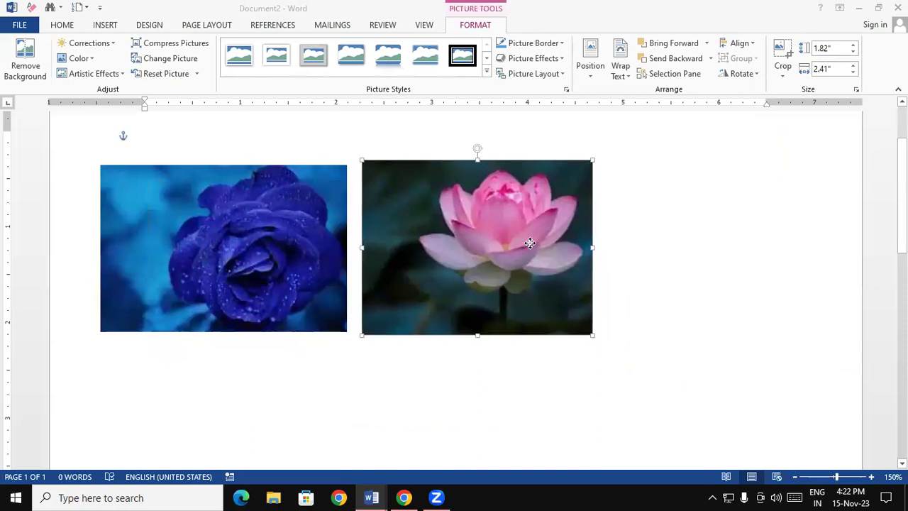
{"action": "left_click", "coordinate": [641, 251]}
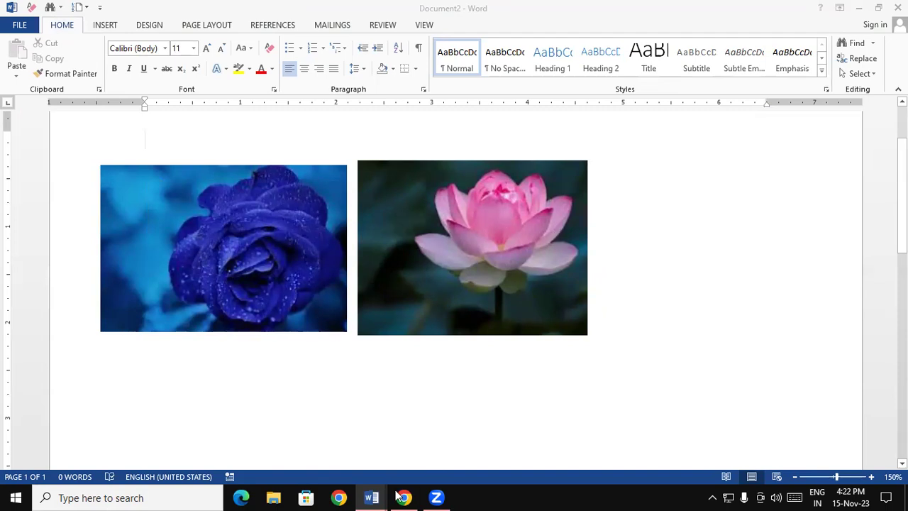
{"action": "mouse_move", "coordinate": [371, 497]}
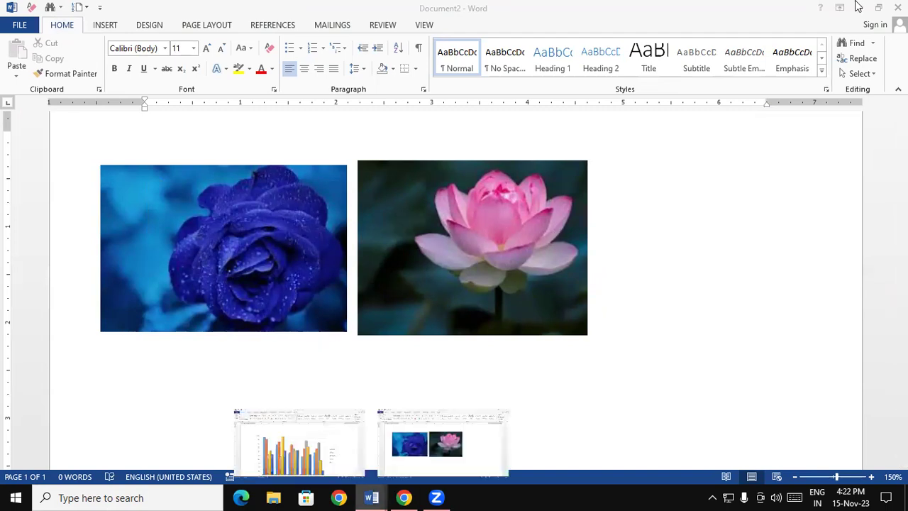
- Screen-clip a strip of desktop icons (about 1.4" by 6.5") and drag it over the flowers
{"action": "left_click", "coordinate": [110, 26]}
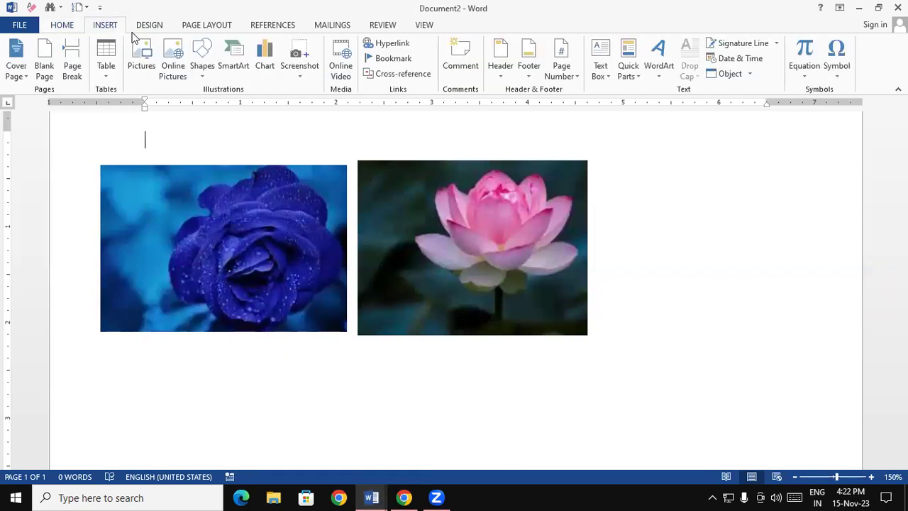
{"action": "left_click", "coordinate": [302, 71]}
{"action": "left_click", "coordinate": [317, 94]}
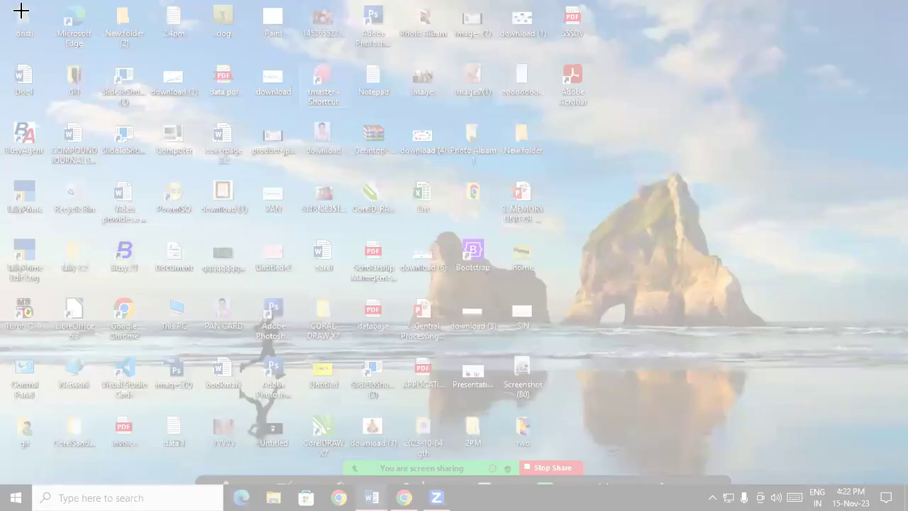
{"action": "left_click_drag", "start_coordinate": [20, 1], "coordinate": [613, 128]}
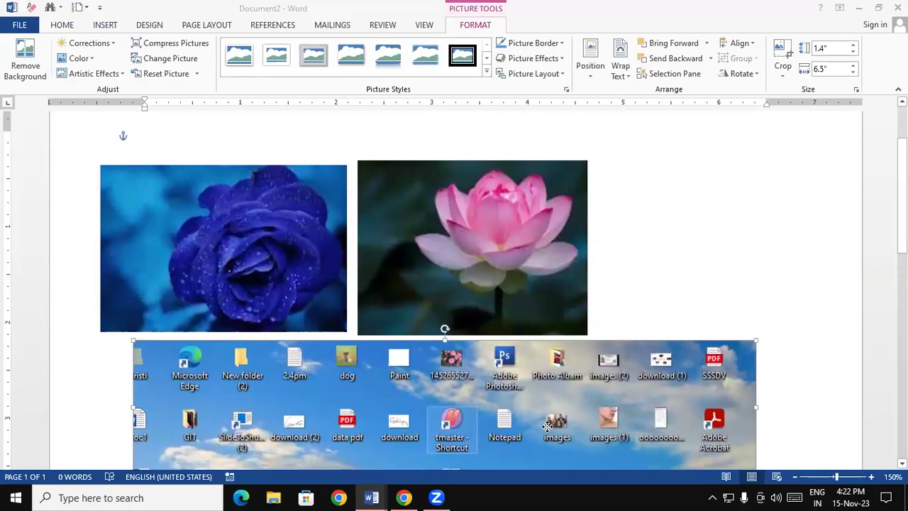
{"action": "mouse_move", "coordinate": [547, 426]}
{"action": "left_mouse_down"}
{"action": "mouse_move", "coordinate": [517, 319]}
{"action": "mouse_move", "coordinate": [492, 431]}
{"action": "left_mouse_up"}
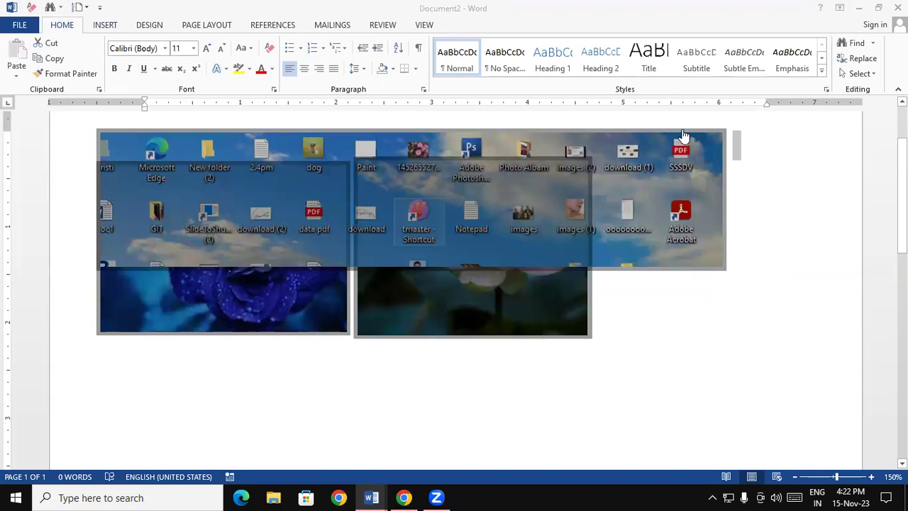
- Check the browser, then screen-clip the red roses image (1.83" by 1.41") into Document2
{"action": "key", "text": "alt+Tab"}
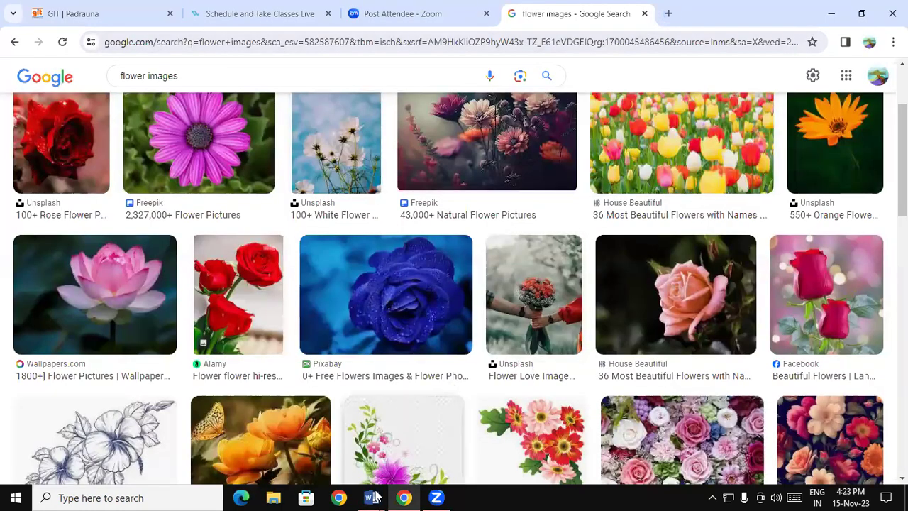
{"action": "mouse_move", "coordinate": [376, 497]}
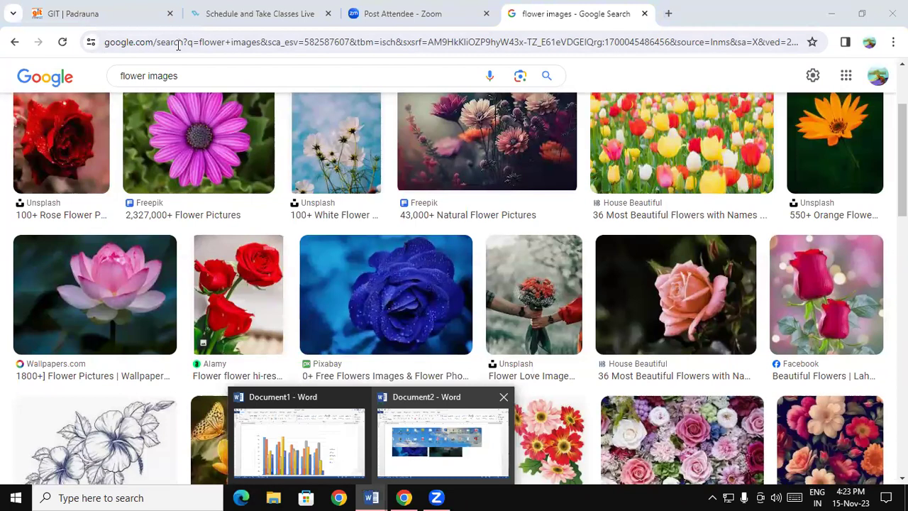
{"action": "key", "text": "alt+Tab"}
{"action": "left_click", "coordinate": [305, 73]}
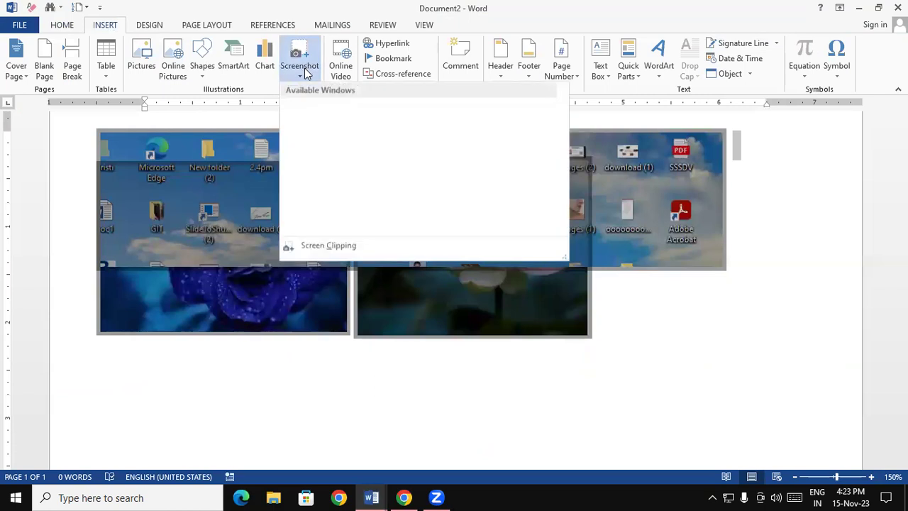
{"action": "left_click", "coordinate": [316, 179]}
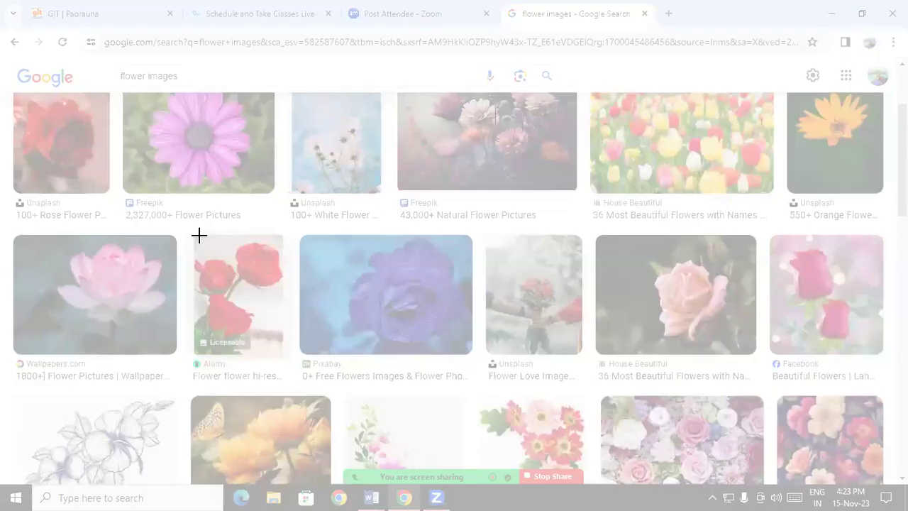
{"action": "left_click_drag", "start_coordinate": [193, 235], "coordinate": [284, 353]}
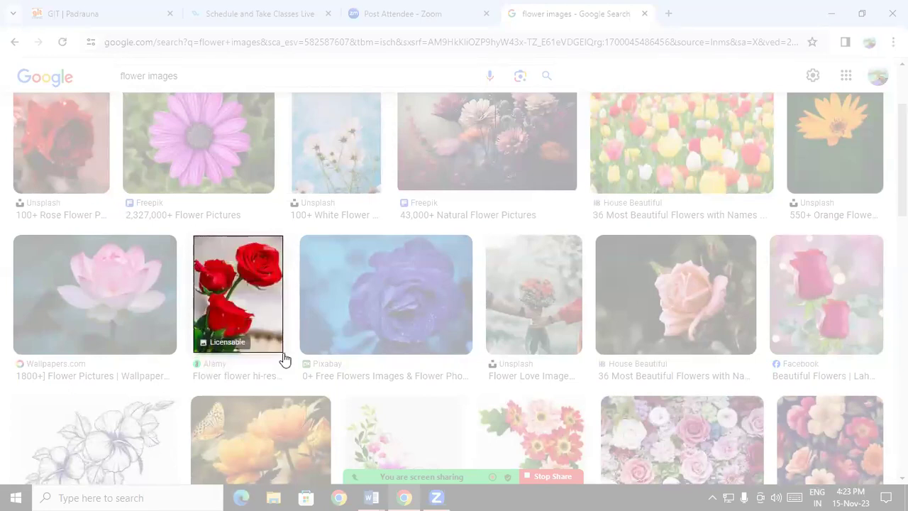
{"action": "left_click_drag", "start_coordinate": [284, 353], "coordinate": [284, 359]}
- Move the red roses picture to the upper left and select all the pictures
{"action": "left_click_drag", "start_coordinate": [783, 254], "coordinate": [159, 243]}
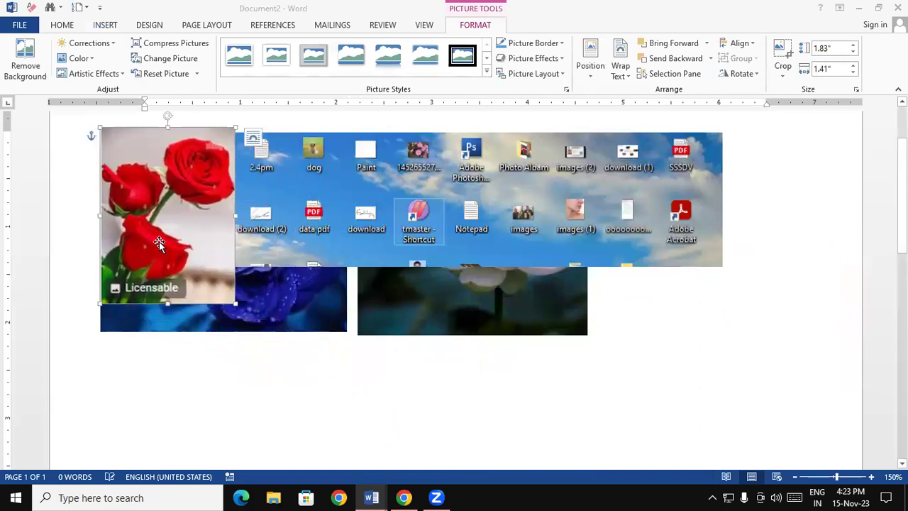
{"action": "left_click_drag", "start_coordinate": [424, 412], "coordinate": [395, 369]}
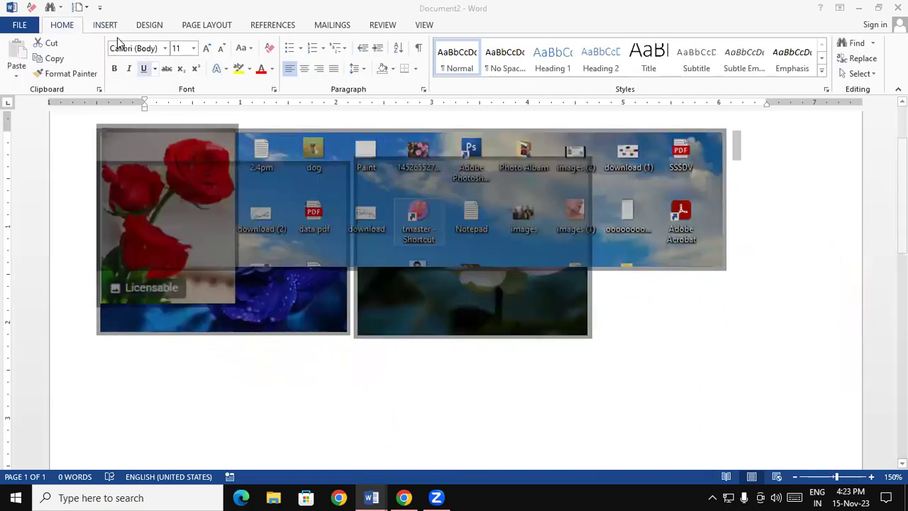
{"action": "left_click", "coordinate": [105, 25]}
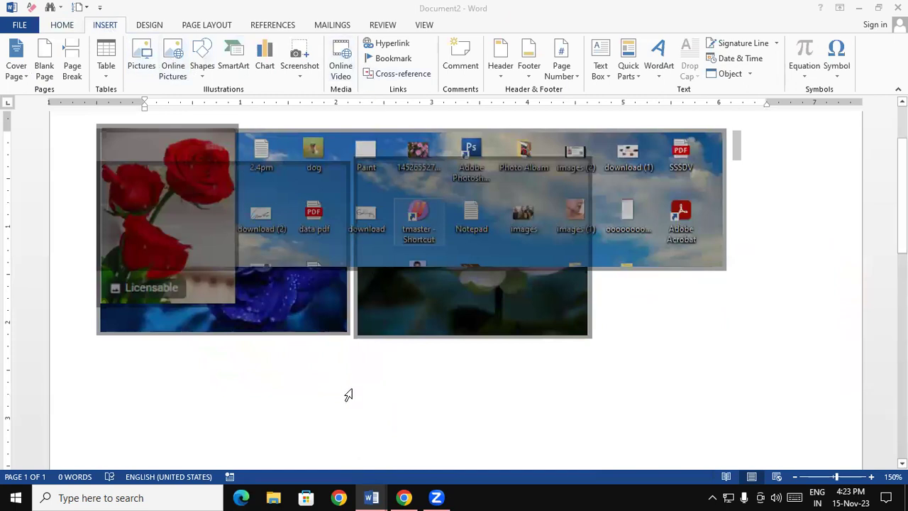
- Search YouTube for 'what is input' via Online Video and insert the first result (3.75" by 5")
{"action": "left_click", "coordinate": [805, 313]}
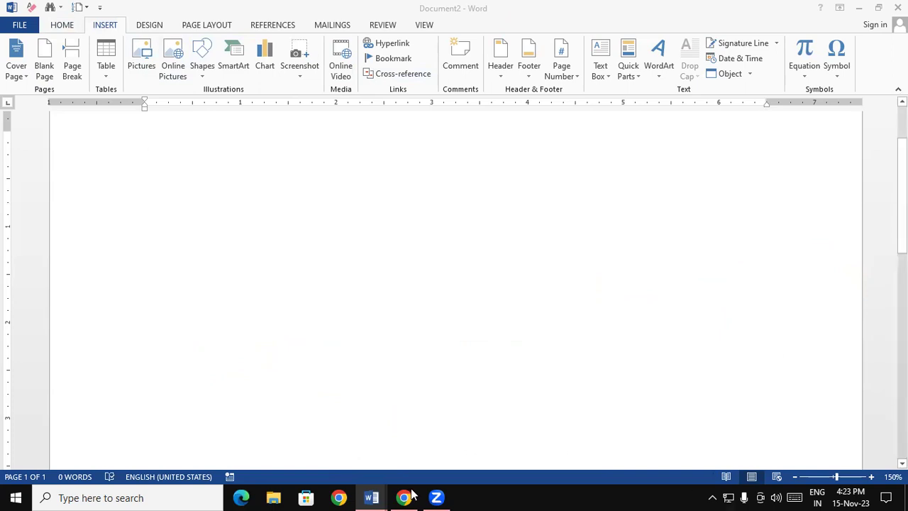
{"action": "left_click", "coordinate": [345, 56]}
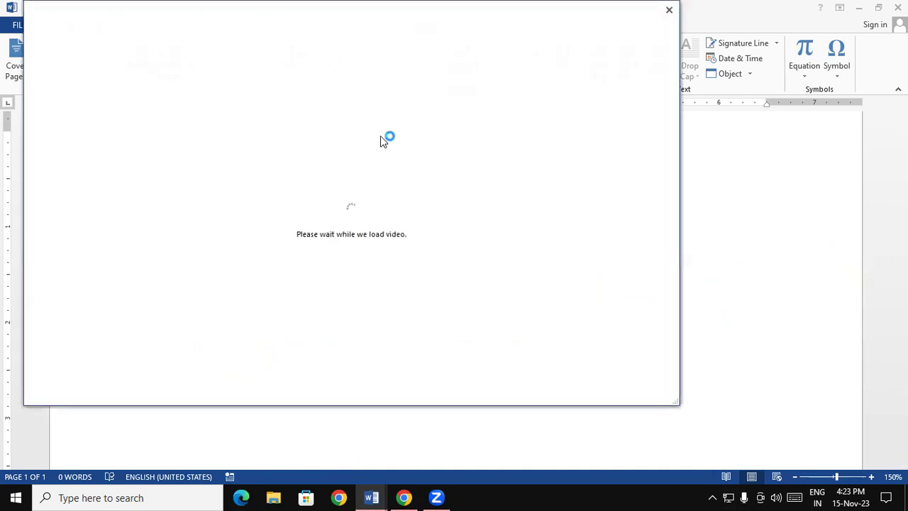
{"action": "left_click", "coordinate": [411, 77]}
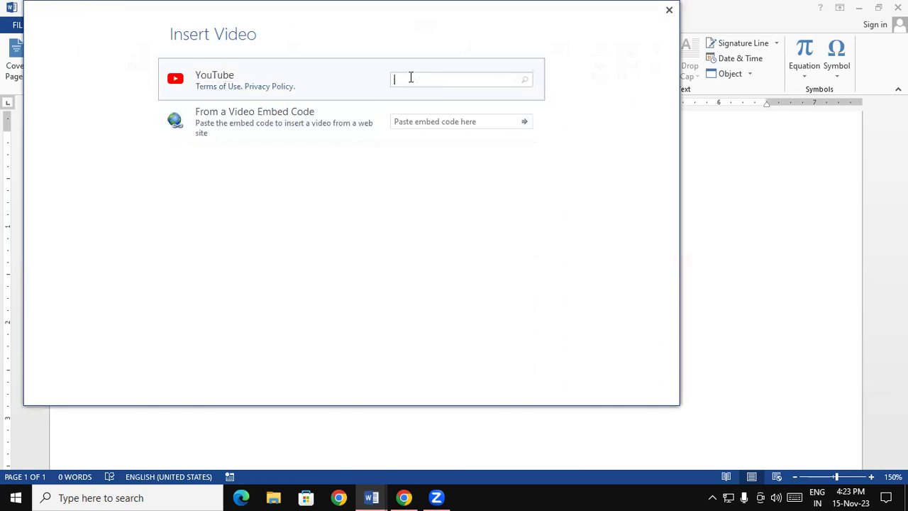
{"action": "type", "text": "whati"}
{"action": "type", "text": "d="}
{"action": "key", "text": "BackSpace"}
{"action": "key", "text": "BackSpace"}
{"action": "type", "text": "put"}
{"action": "key", "text": "Return"}
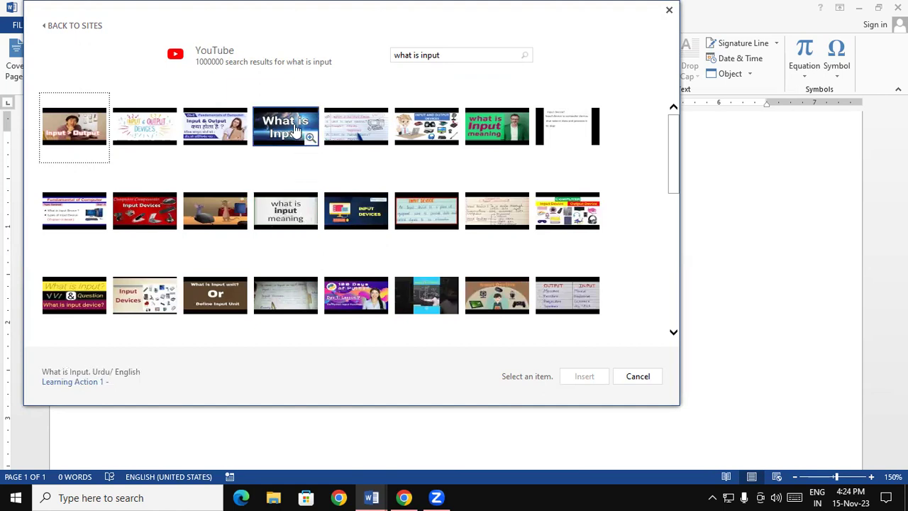
{"action": "left_click", "coordinate": [75, 140]}
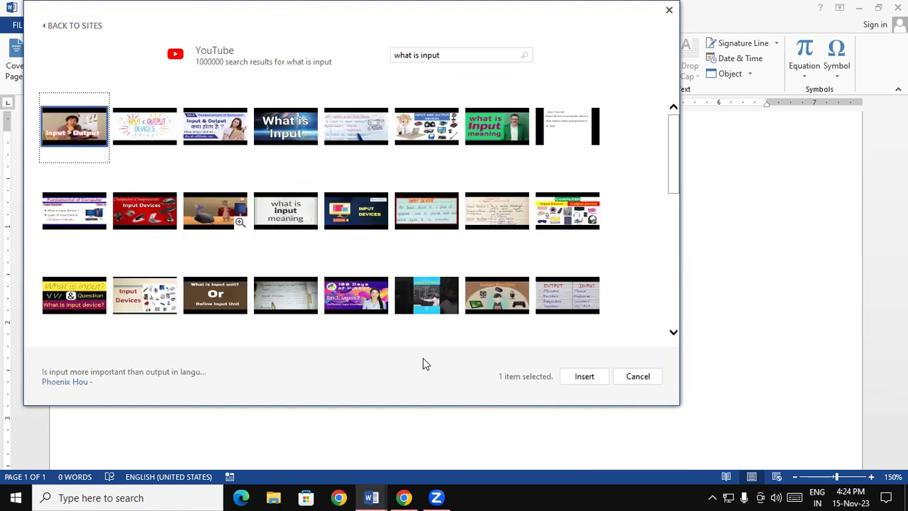
{"action": "left_click", "coordinate": [585, 378]}
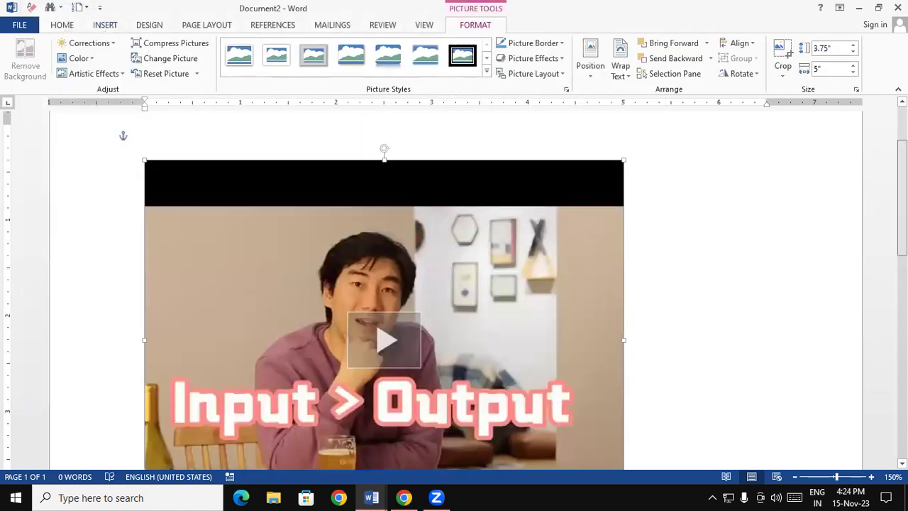
- Play the embedded language-learning video, try full screen, mute it, seek to about 0:37, then close the player
{"action": "scroll", "coordinate": [902, 199], "scroll_direction": "down", "scroll_amount": 3}
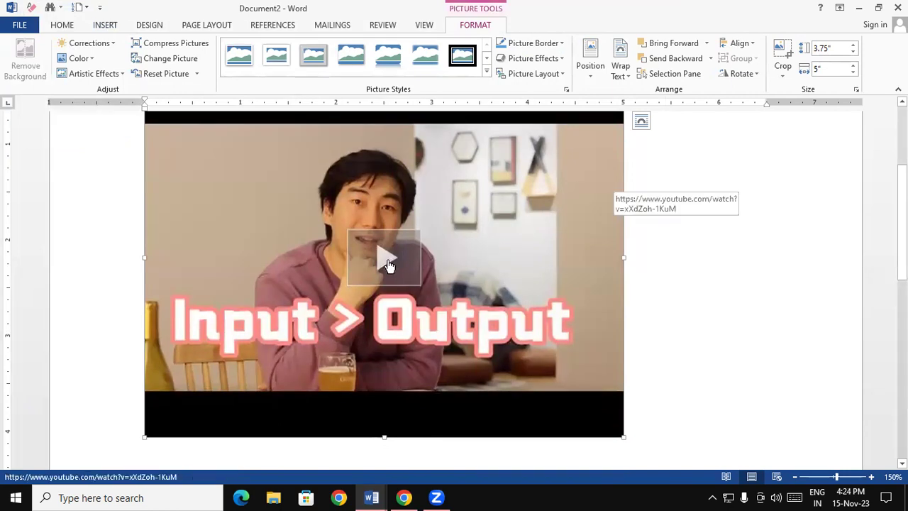
{"action": "left_click", "coordinate": [382, 261]}
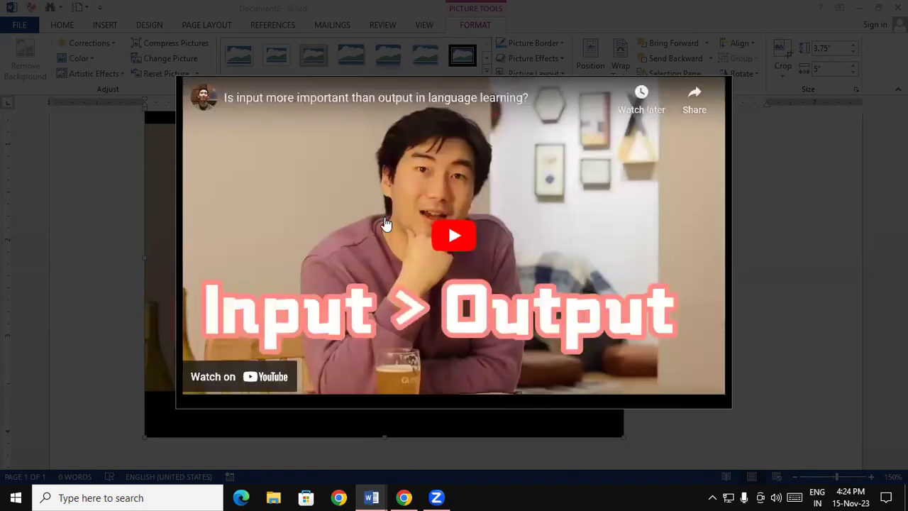
{"action": "left_click", "coordinate": [454, 234]}
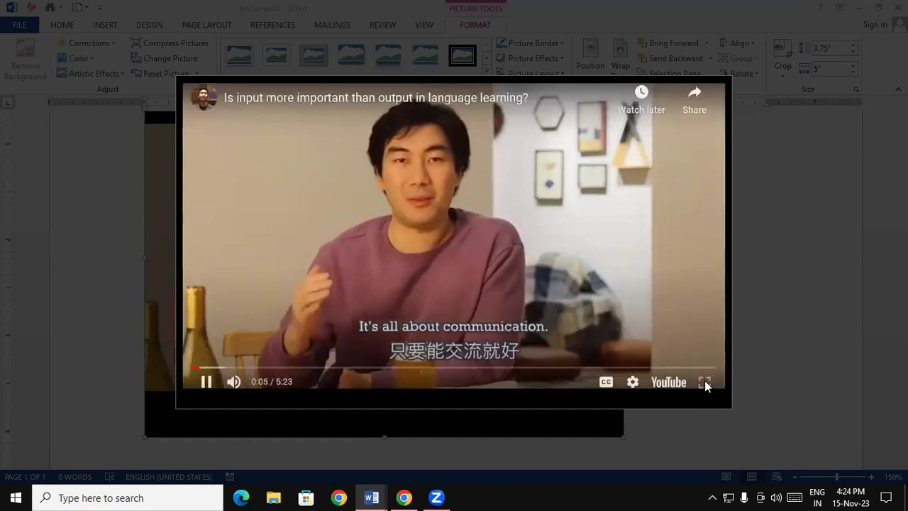
{"action": "left_click", "coordinate": [704, 381]}
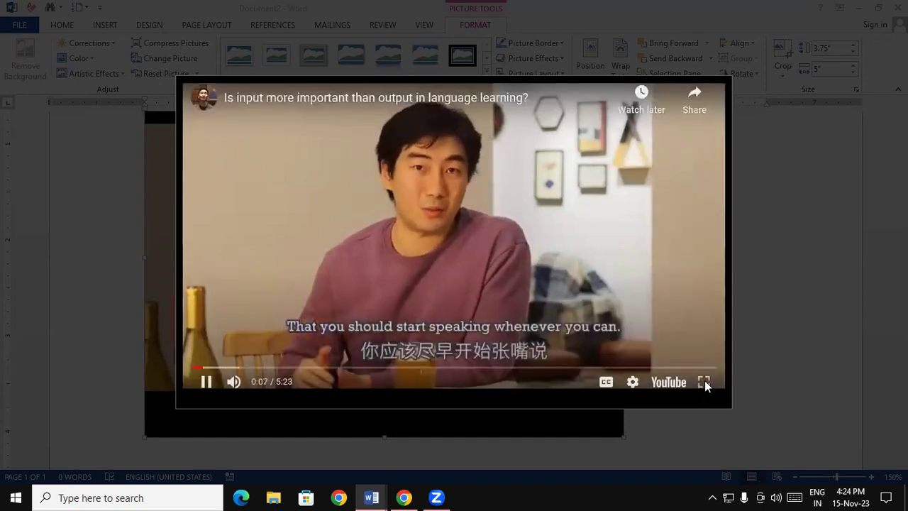
{"action": "left_click", "coordinate": [234, 381]}
{"action": "left_click_drag", "start_coordinate": [253, 369], "coordinate": [276, 370]}
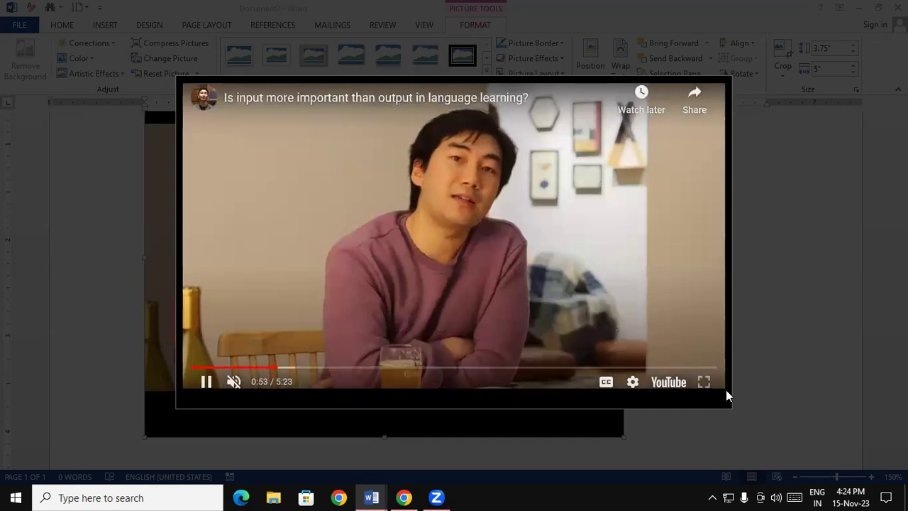
{"action": "left_click", "coordinate": [704, 383]}
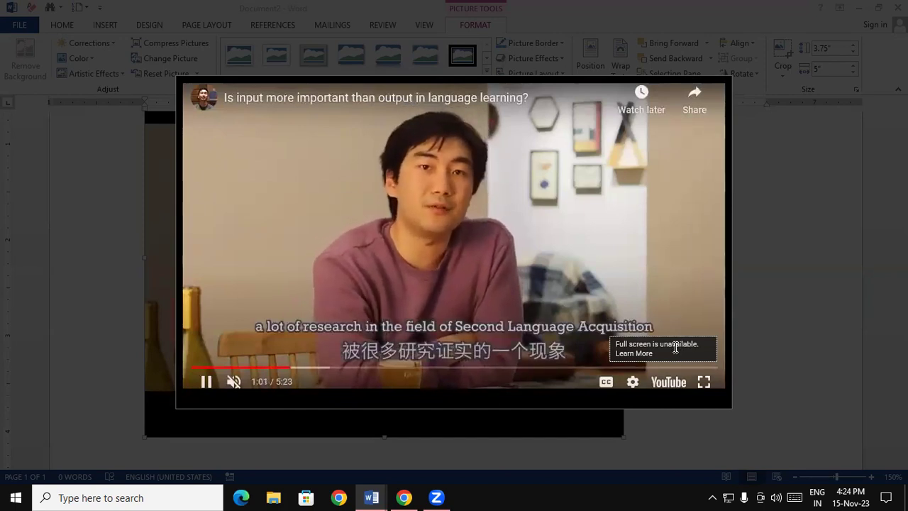
{"action": "left_click", "coordinate": [758, 198]}
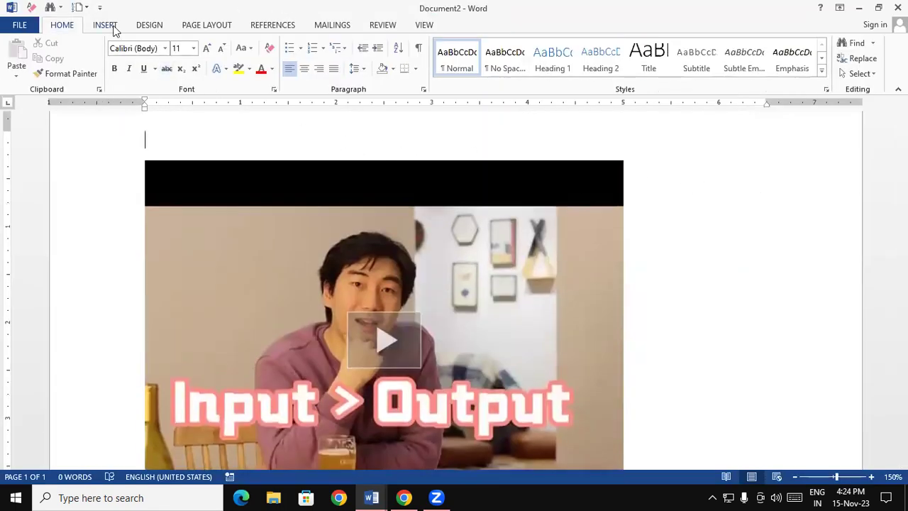
- Search YouTube for 'motu patlu' via Online Video and insert the third result
{"action": "left_click", "coordinate": [104, 25]}
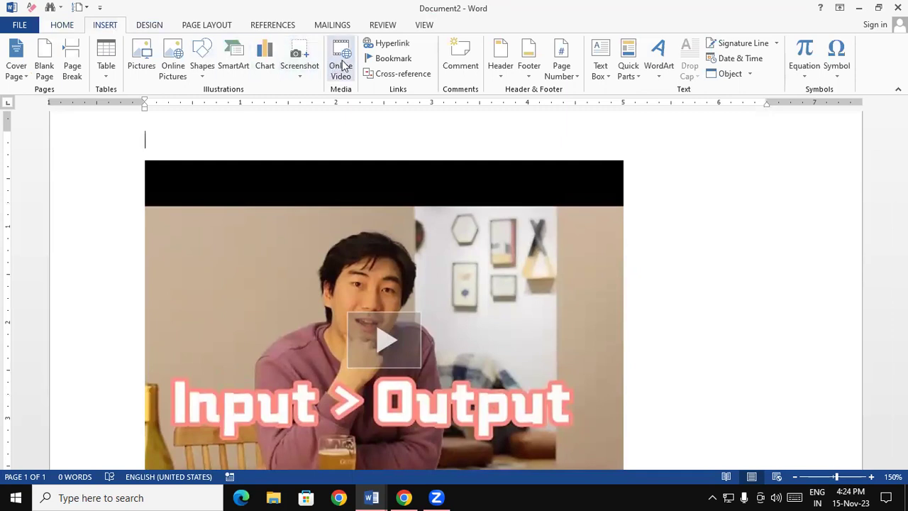
{"action": "left_click", "coordinate": [339, 60]}
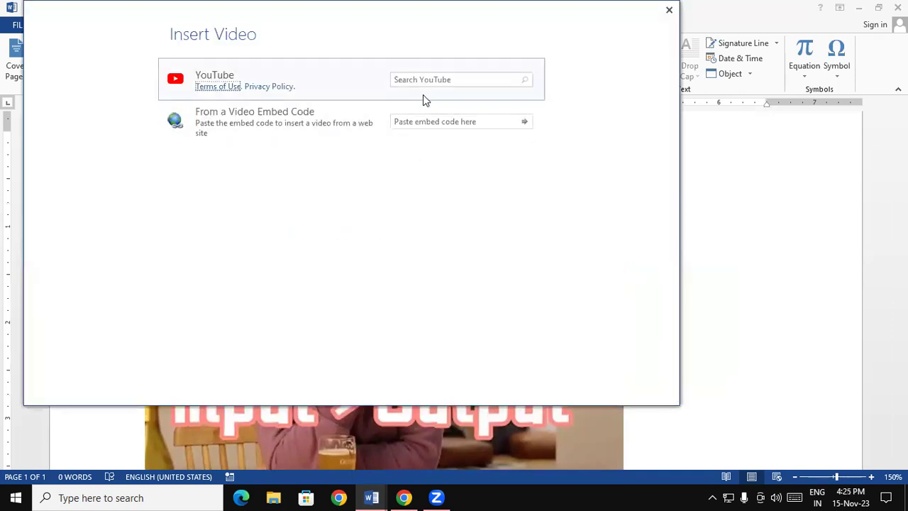
{"action": "left_click", "coordinate": [426, 80]}
{"action": "type", "text": "motu"}
{"action": "type", "text": " patlu"}
{"action": "key", "text": "Return"}
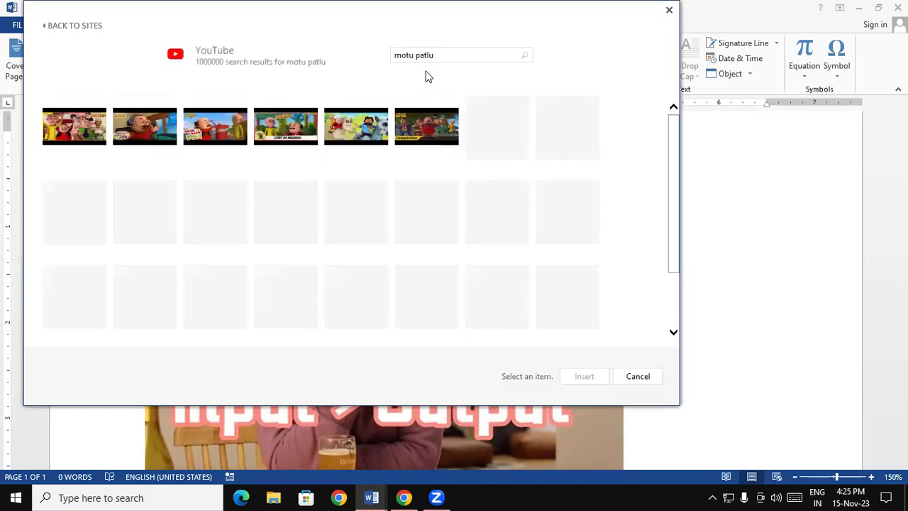
{"action": "left_click", "coordinate": [205, 141]}
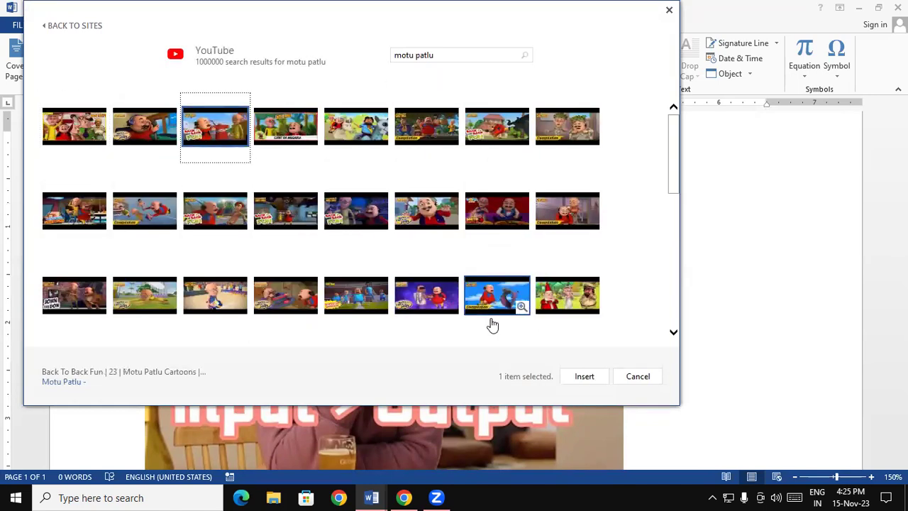
{"action": "left_click", "coordinate": [585, 378]}
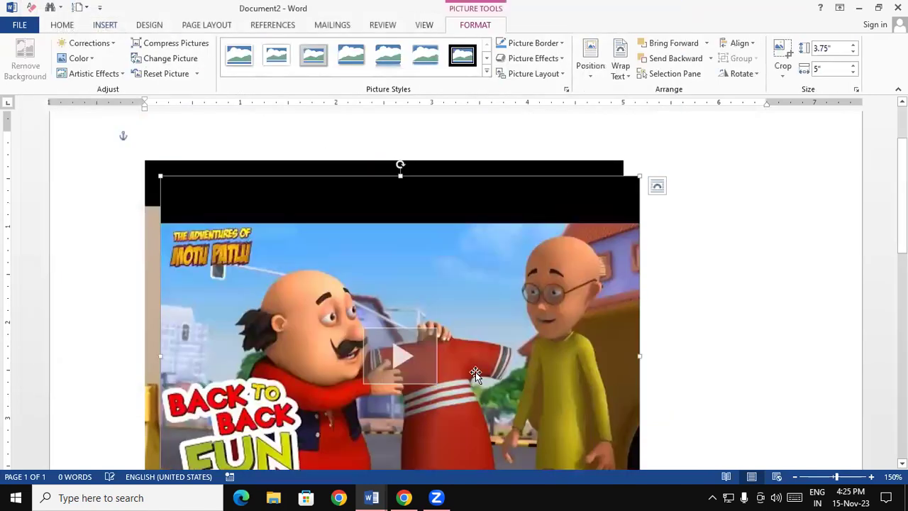
- Play the Motu Patlu video, find it shows 'Video unavailable', close the player and delete it
{"action": "left_click", "coordinate": [405, 362]}
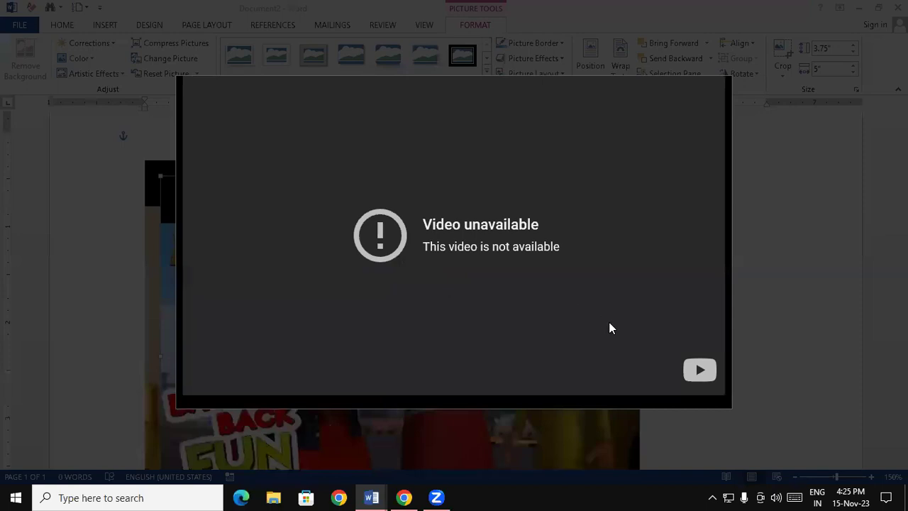
{"action": "left_click_drag", "start_coordinate": [423, 222], "coordinate": [571, 245]}
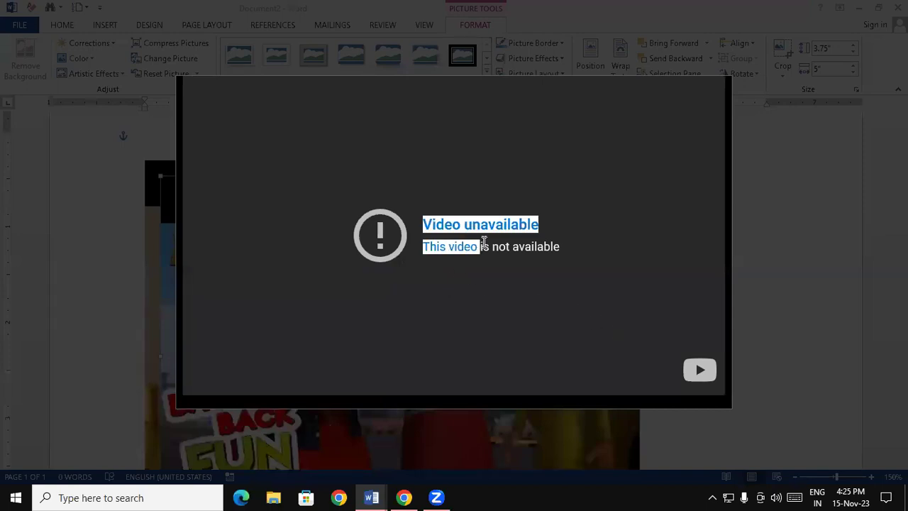
{"action": "left_click", "coordinate": [568, 246]}
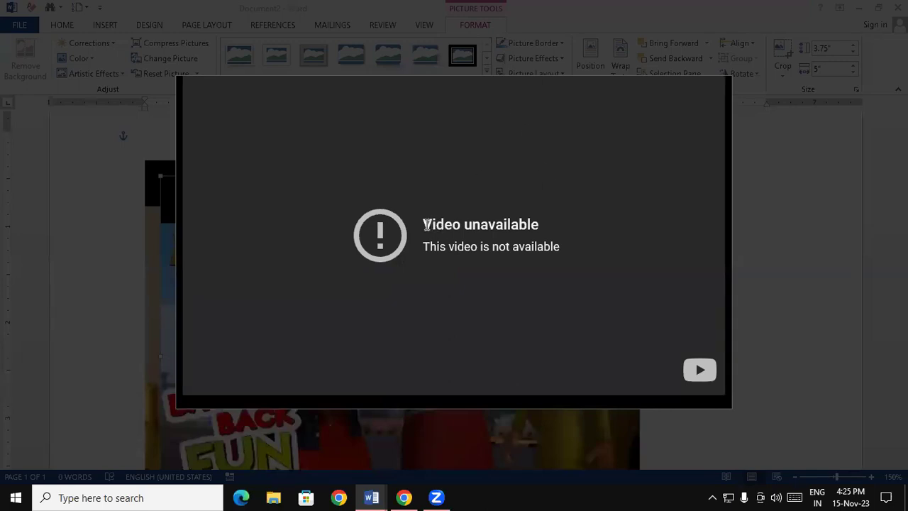
{"action": "left_click_drag", "start_coordinate": [425, 224], "coordinate": [596, 219]}
{"action": "left_click", "coordinate": [586, 220]}
{"action": "left_click", "coordinate": [793, 265]}
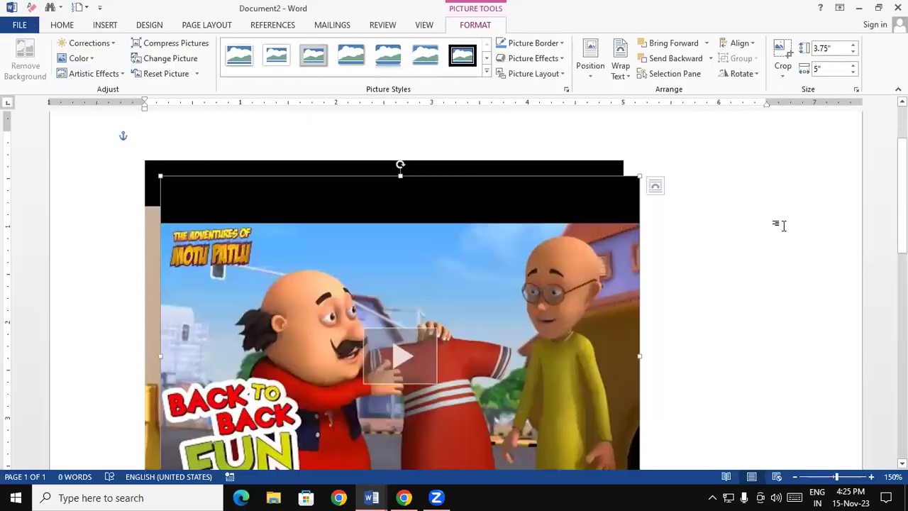
{"action": "left_click_drag", "start_coordinate": [433, 235], "coordinate": [551, 259]}
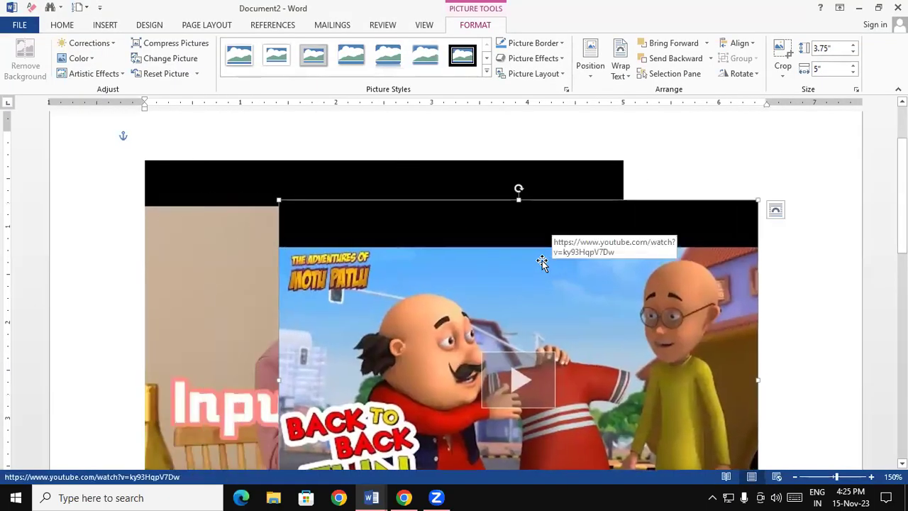
{"action": "key", "text": "Delete"}
- Search YouTube for 'motu patlu' via Online Video and insert the first result
{"action": "left_click", "coordinate": [105, 24]}
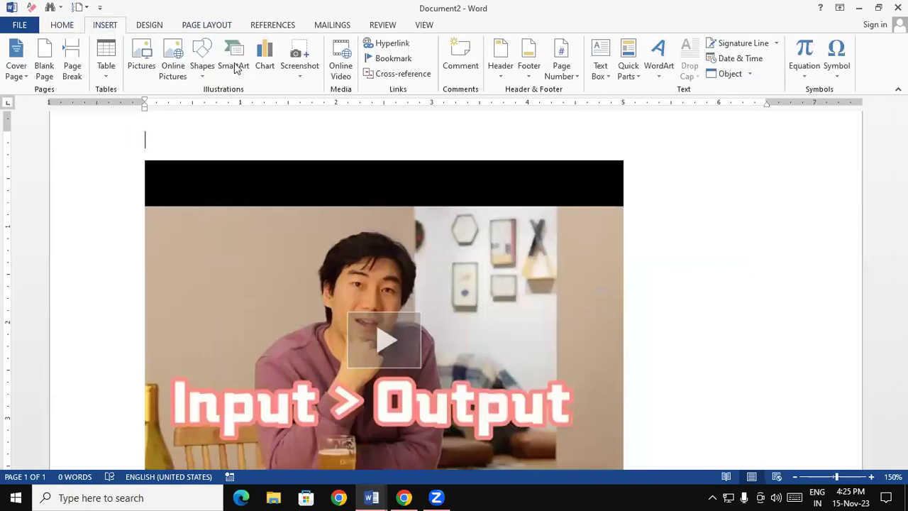
{"action": "left_click", "coordinate": [341, 58]}
{"action": "left_click", "coordinate": [440, 78]}
{"action": "type", "text": "mo"}
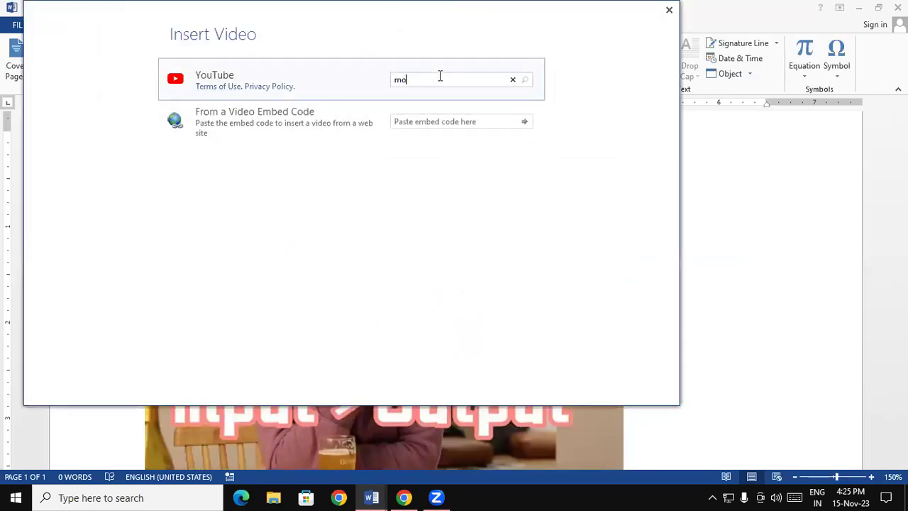
{"action": "type", "text": "tu patlu"}
{"action": "key", "text": "Return"}
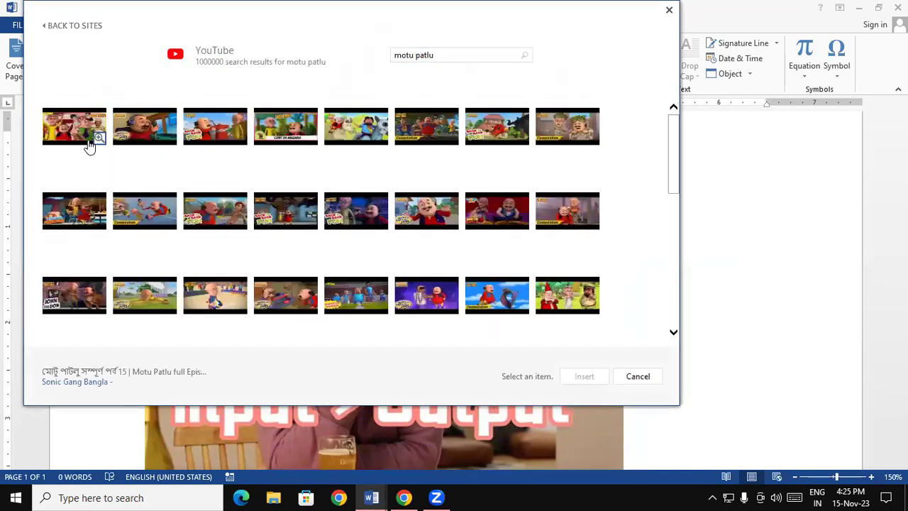
{"action": "left_click", "coordinate": [585, 378]}
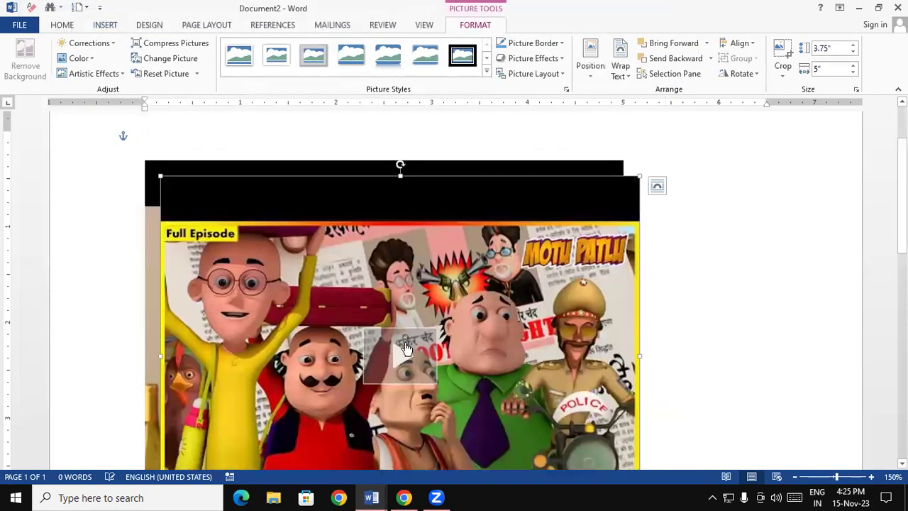
- Play Motu Patlu Episode 15 in the embedded player, then close the player
{"action": "left_click", "coordinate": [393, 347]}
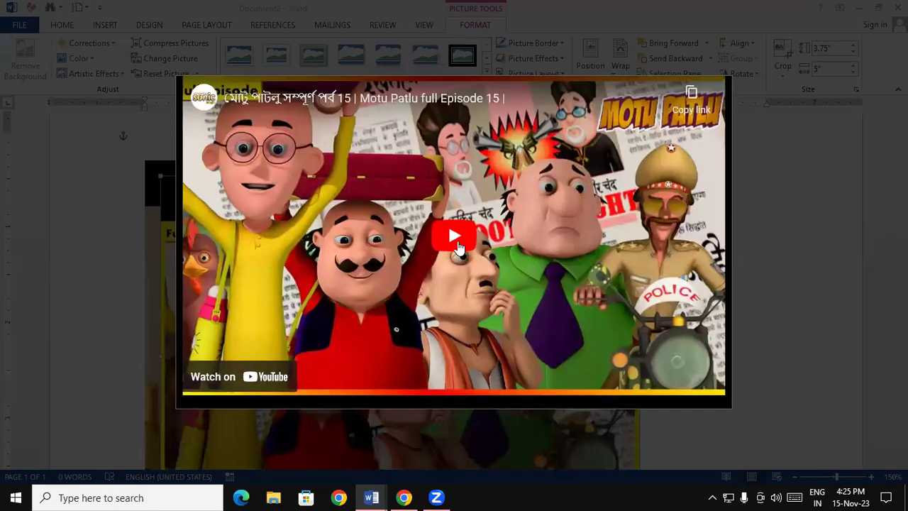
{"action": "left_click", "coordinate": [458, 245]}
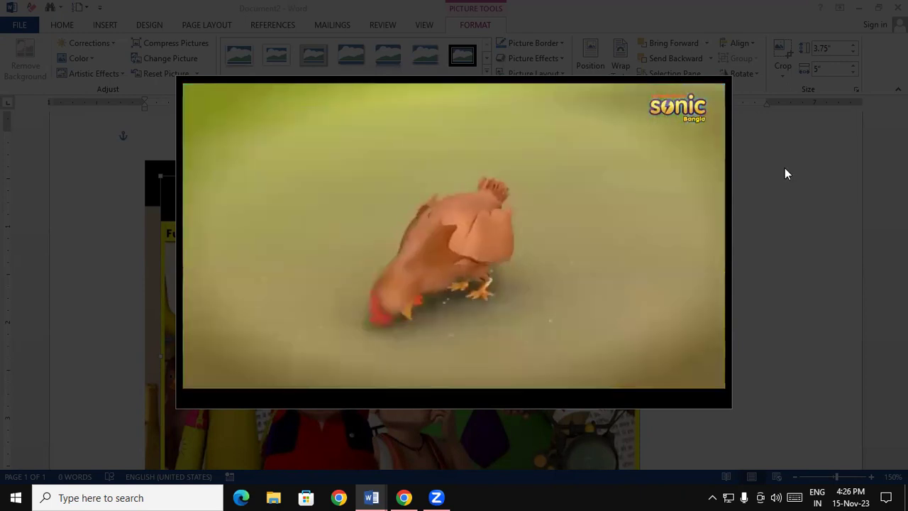
{"action": "left_click", "coordinate": [784, 168]}
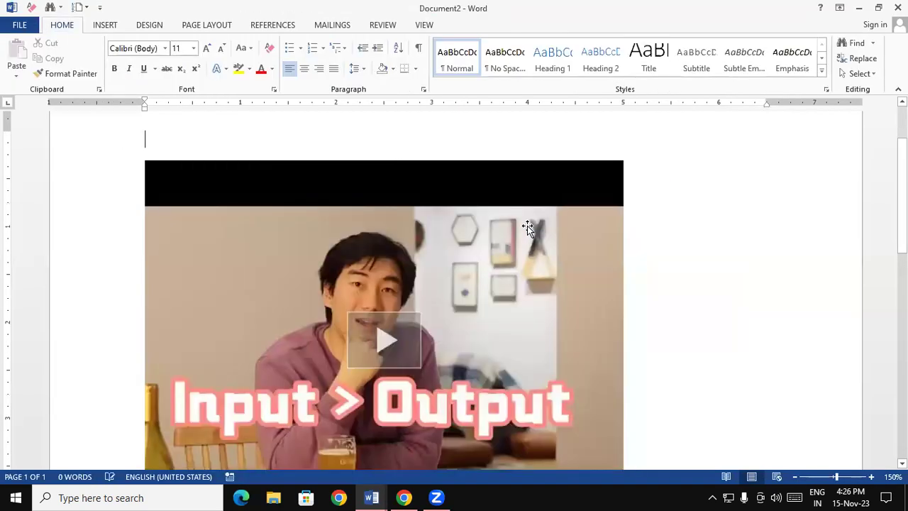
- Delete the remaining video, leaving the page empty, and open the Insert Hyperlink dialog
{"action": "key", "text": "Delete"}
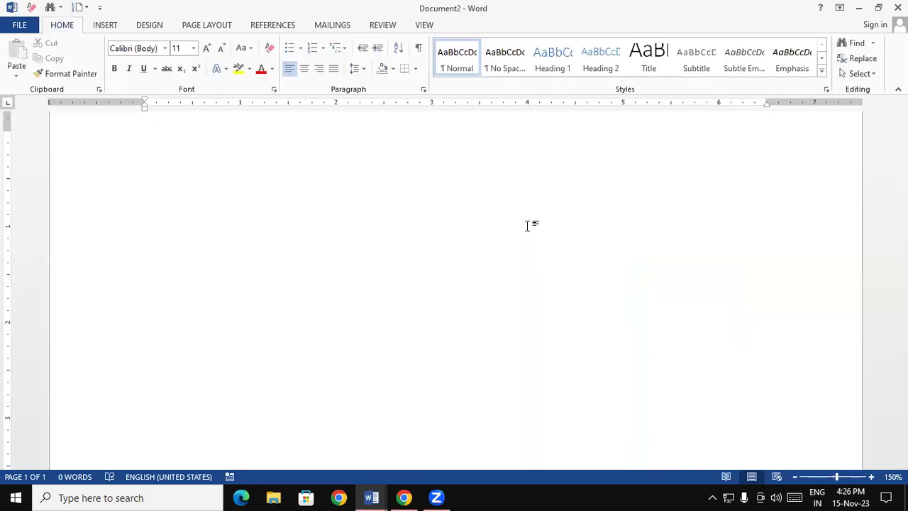
{"action": "left_click", "coordinate": [103, 26]}
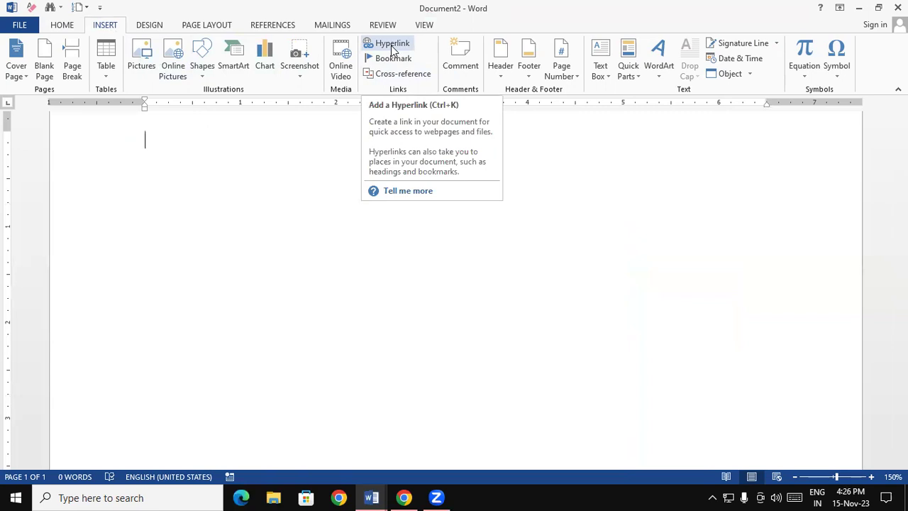
{"action": "left_click", "coordinate": [392, 44]}
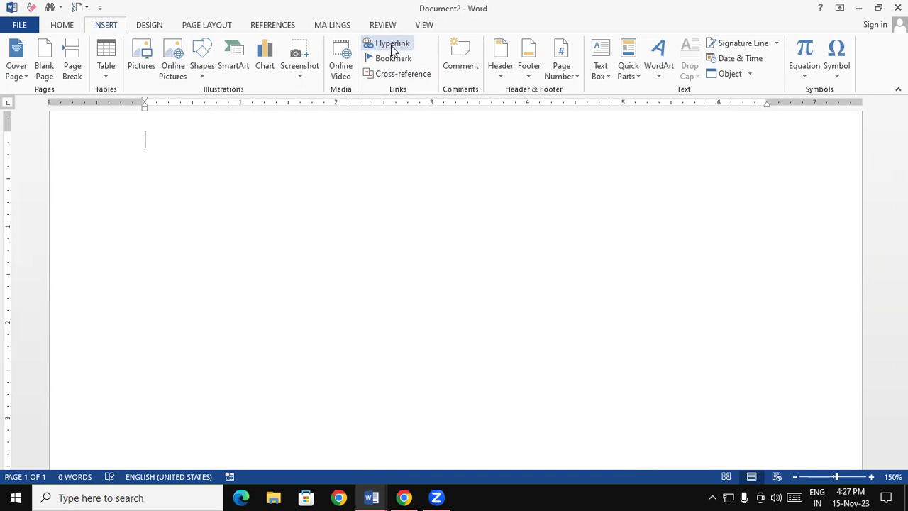
{"action": "left_click", "coordinate": [392, 48]}
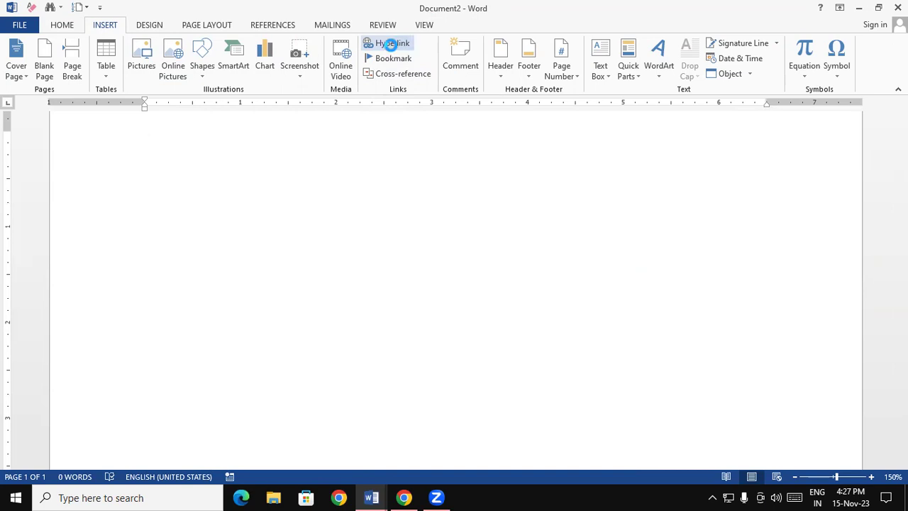
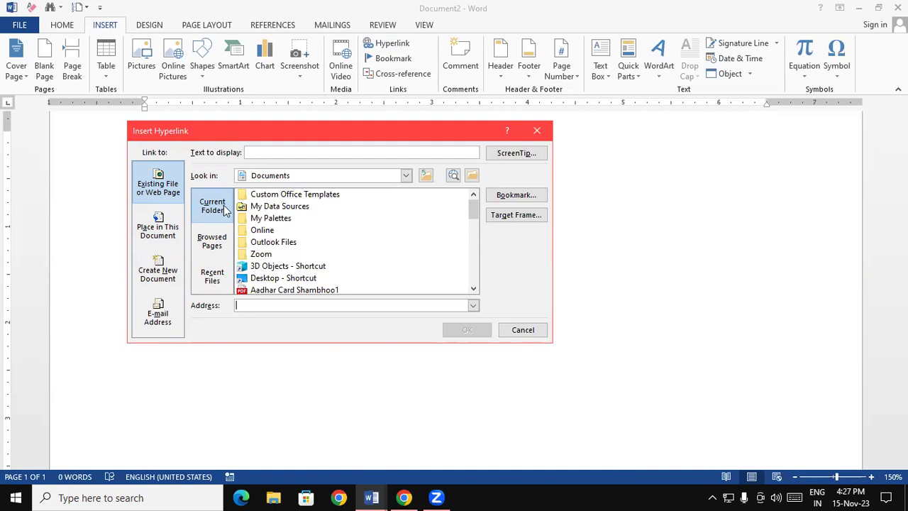
- Browse recent web pages, recent files and the Documents folder as link targets, checking the flower image results
{"action": "left_click", "coordinate": [213, 241]}
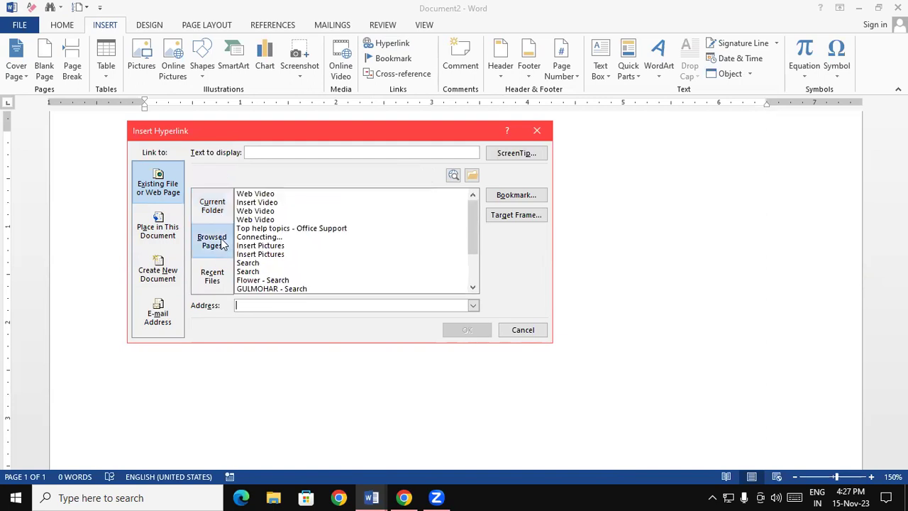
{"action": "left_click", "coordinate": [221, 286]}
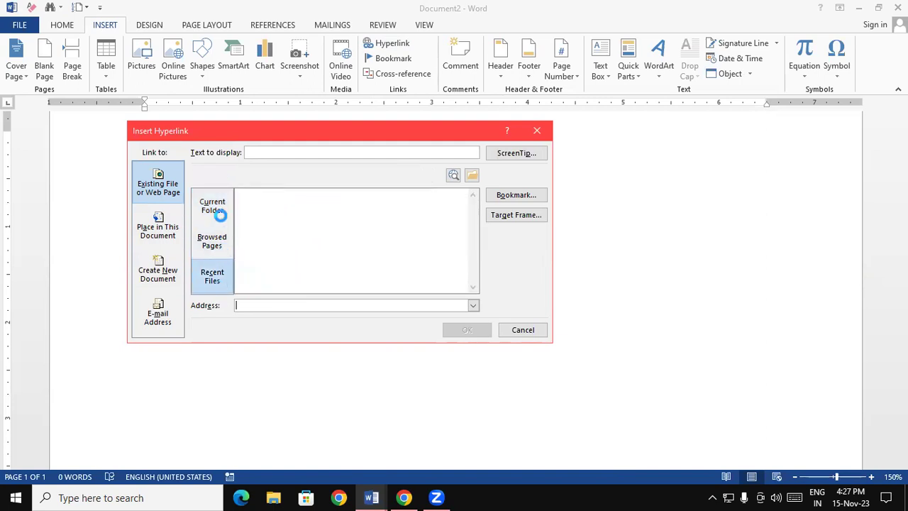
{"action": "left_click", "coordinate": [221, 214]}
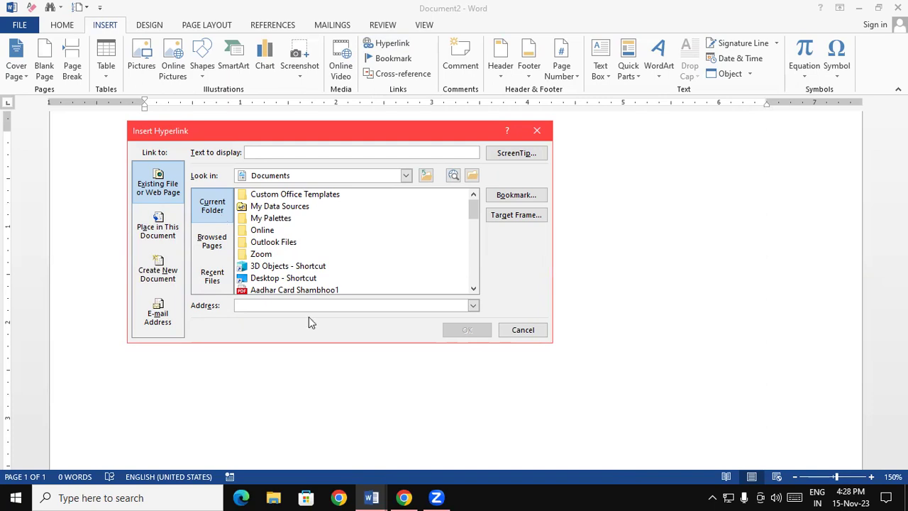
{"action": "key", "text": "alt+Tab"}
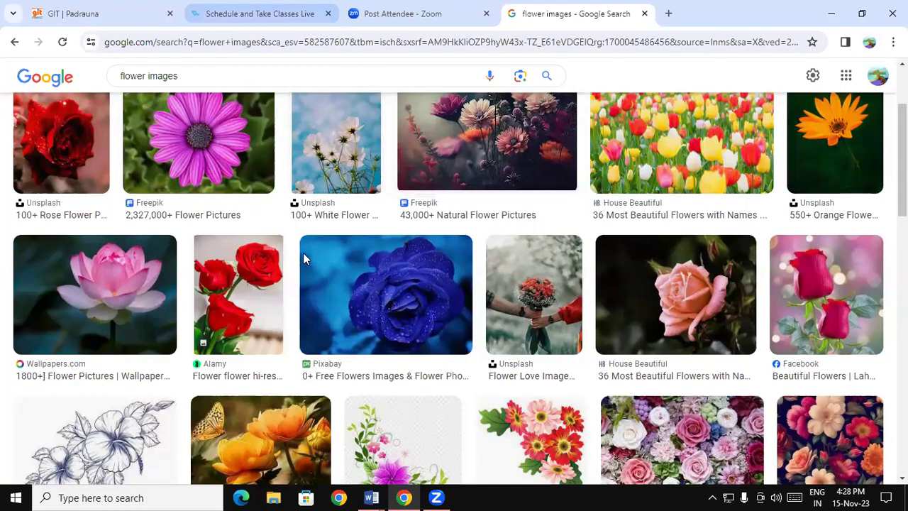
{"action": "key", "text": "alt+Tab"}
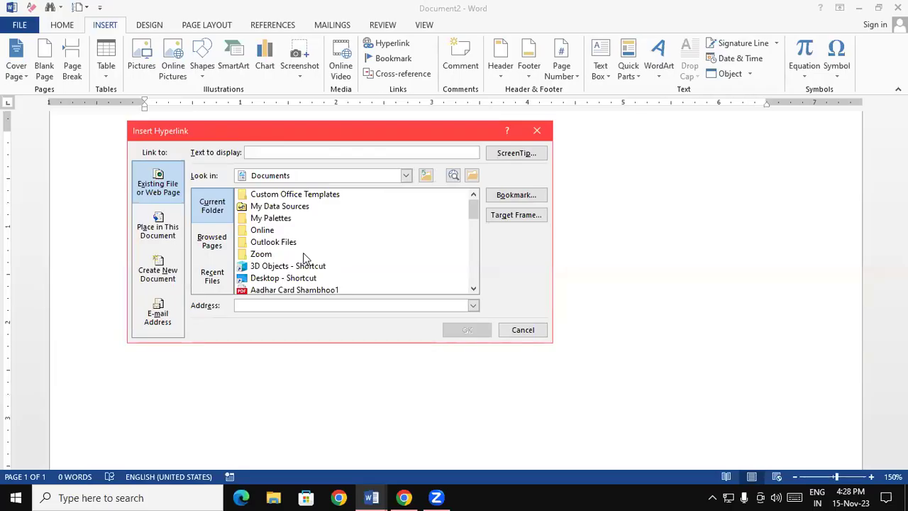
- Review browsed pages and recent files again, then close Insert Hyperlink without inserting a link
{"action": "left_click", "coordinate": [212, 241]}
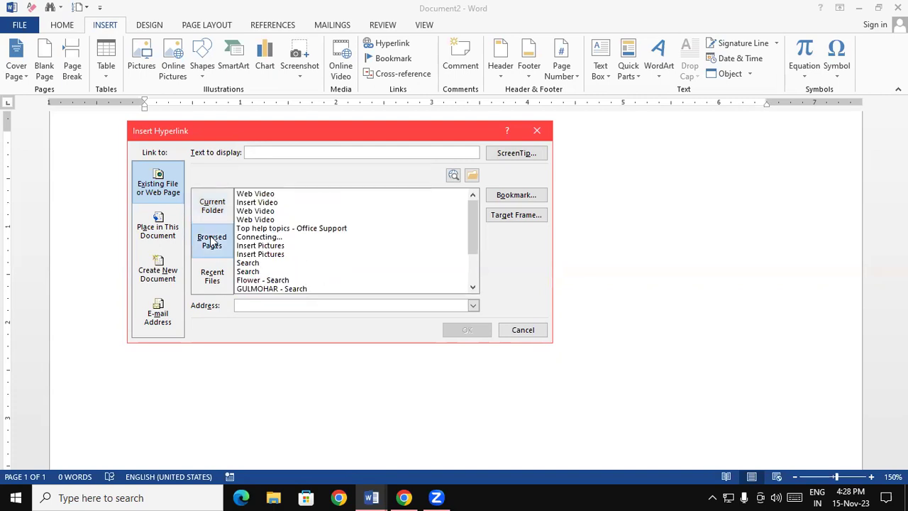
{"action": "left_click", "coordinate": [214, 278]}
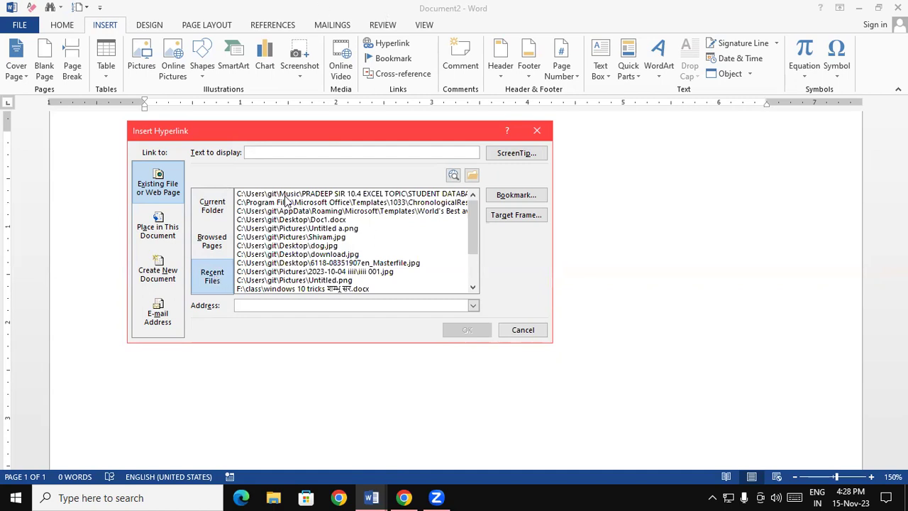
{"action": "left_click", "coordinate": [537, 130]}
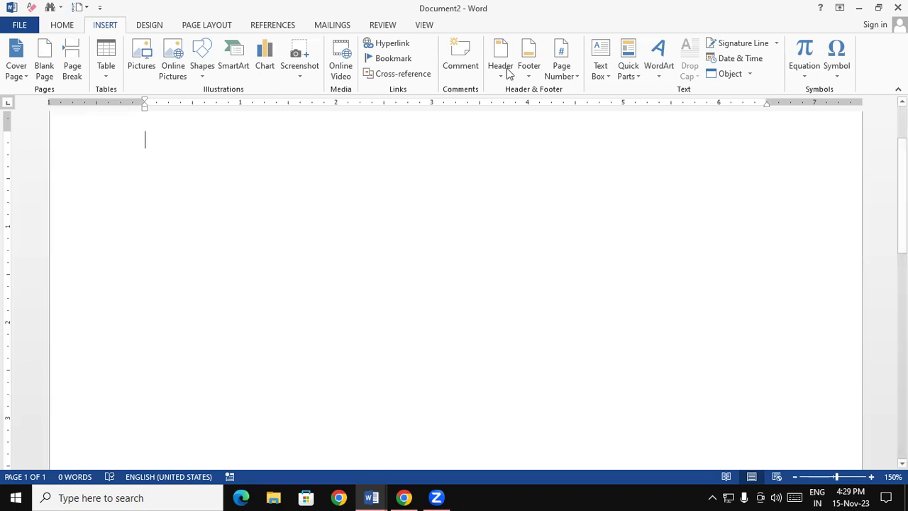
- Fill the page with =rand() sample paragraphs and save it to the Desktop as 'lesson 1'
{"action": "type", "text": "=rand()"}
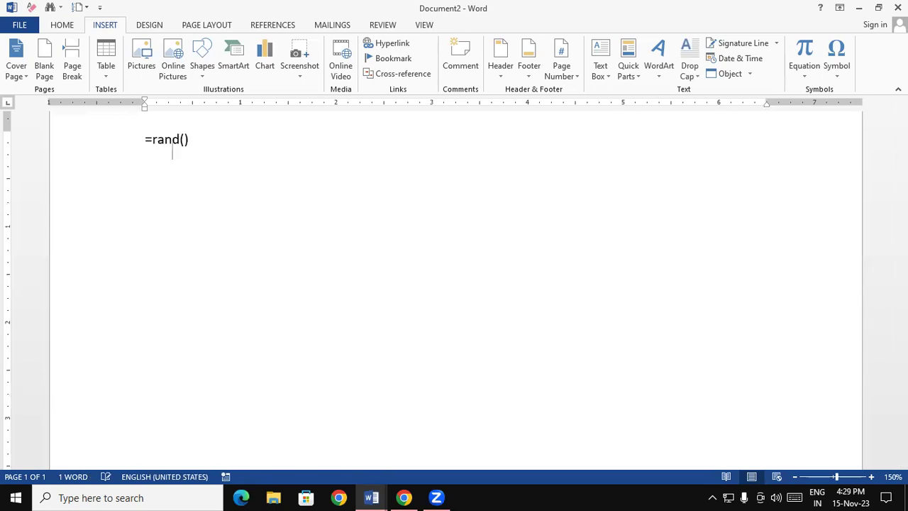
{"action": "key", "text": "Return"}
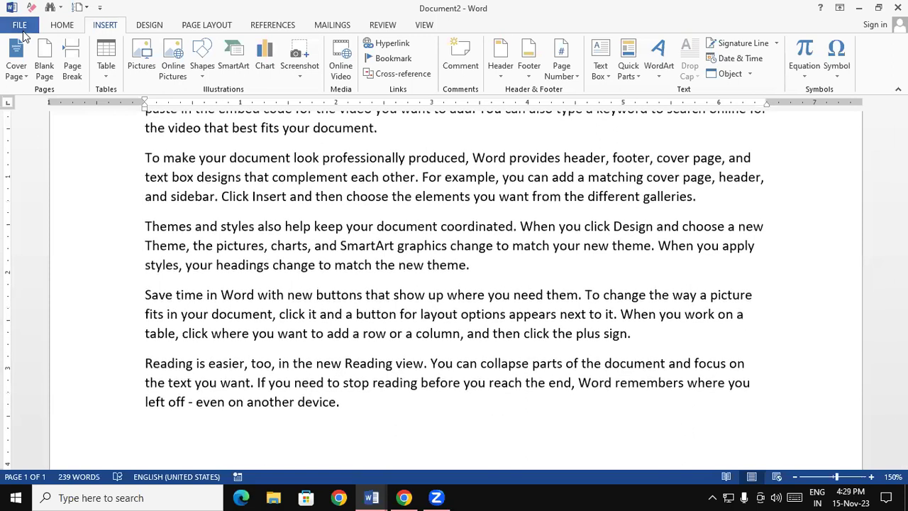
{"action": "left_click", "coordinate": [24, 30]}
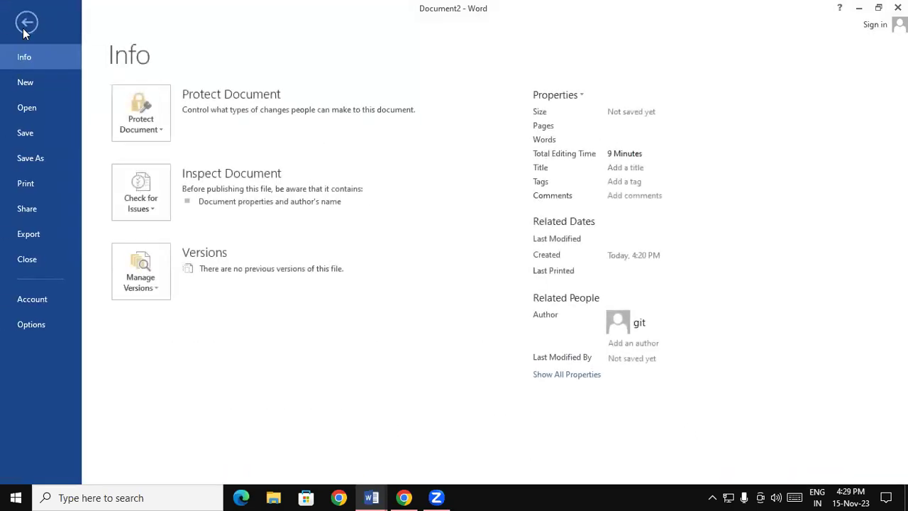
{"action": "left_click", "coordinate": [31, 135]}
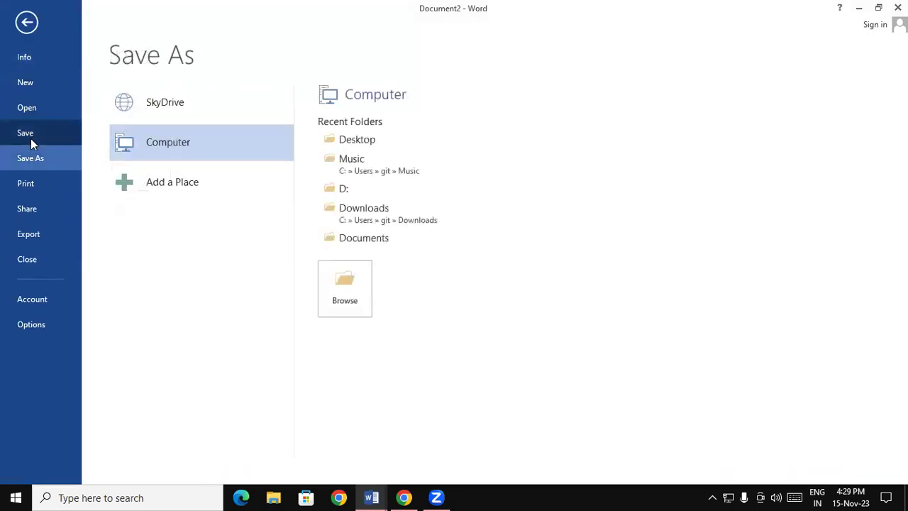
{"action": "left_click", "coordinate": [341, 286]}
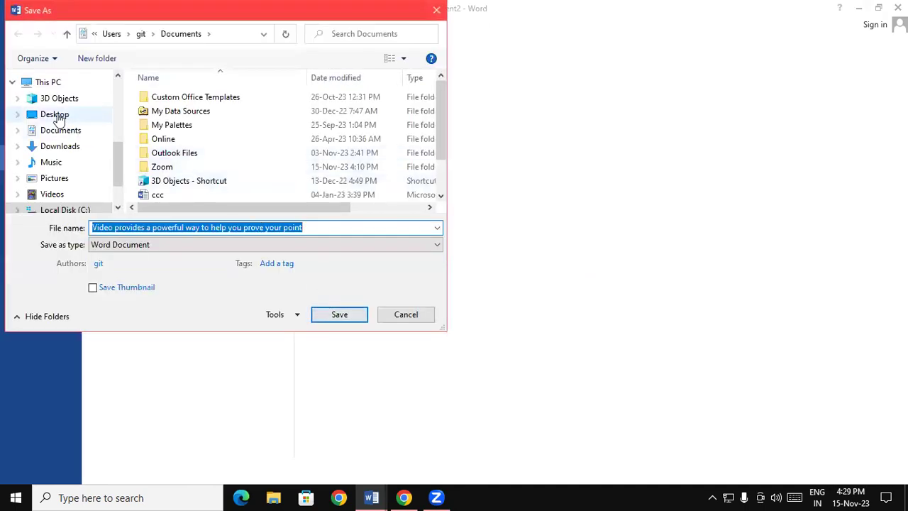
{"action": "left_click", "coordinate": [57, 114]}
{"action": "left_click", "coordinate": [147, 229]}
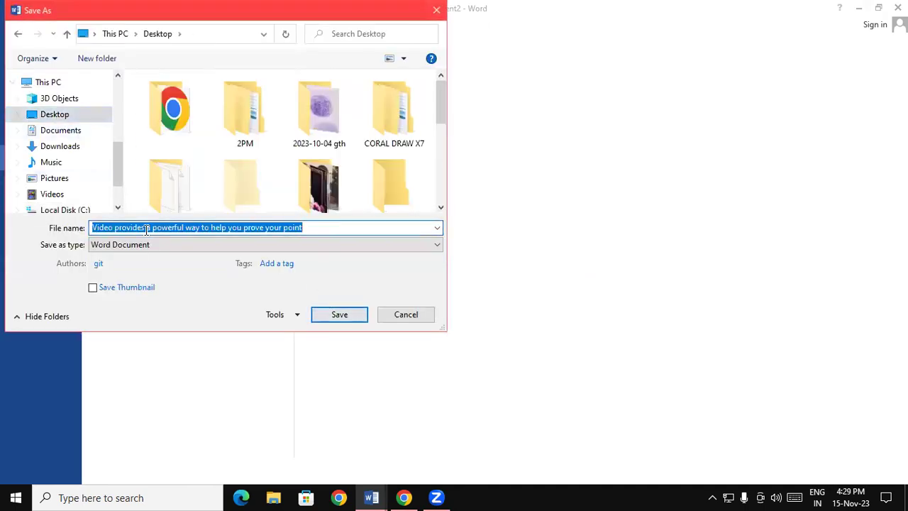
{"action": "type", "text": "lesson "}
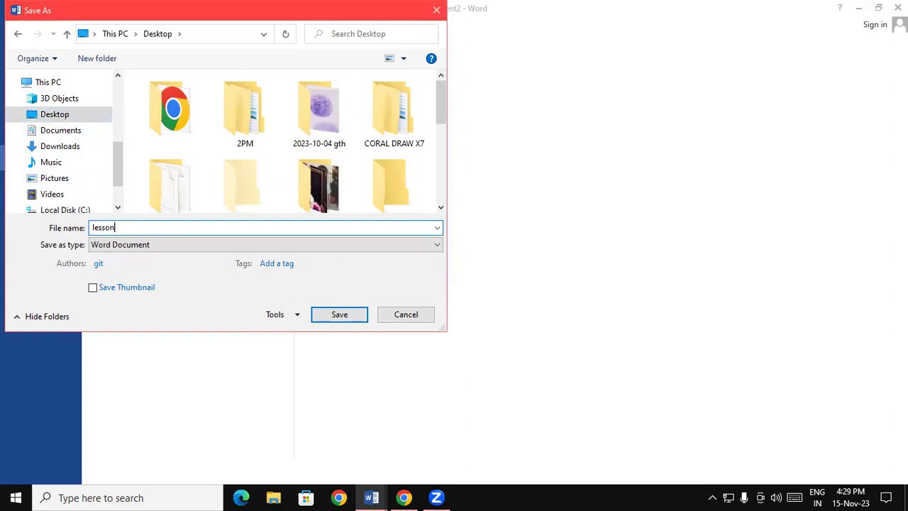
{"action": "type", "text": "1"}
{"action": "left_click", "coordinate": [364, 318]}
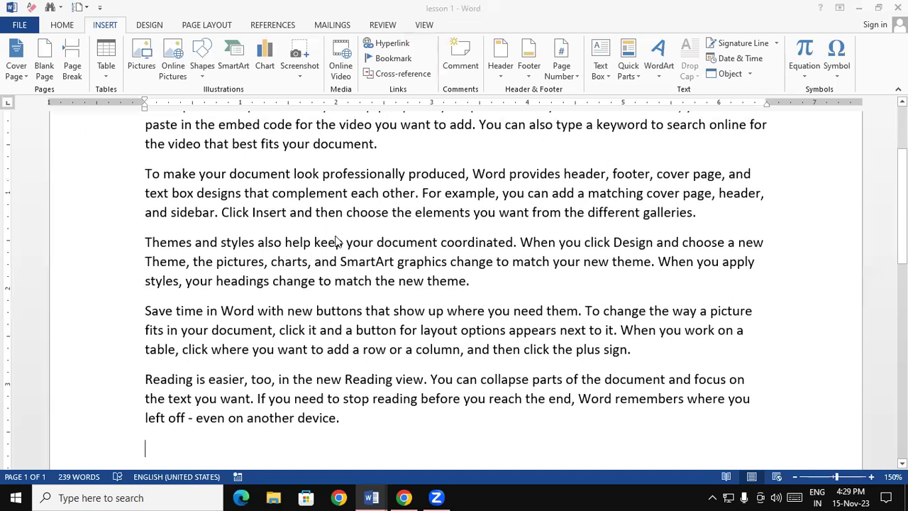
- Generate ten lorem ipsum paragraphs in a new document with =lorem(10)
{"action": "type", "text": "=loremn"}
{"action": "key", "text": "BackSpace"}
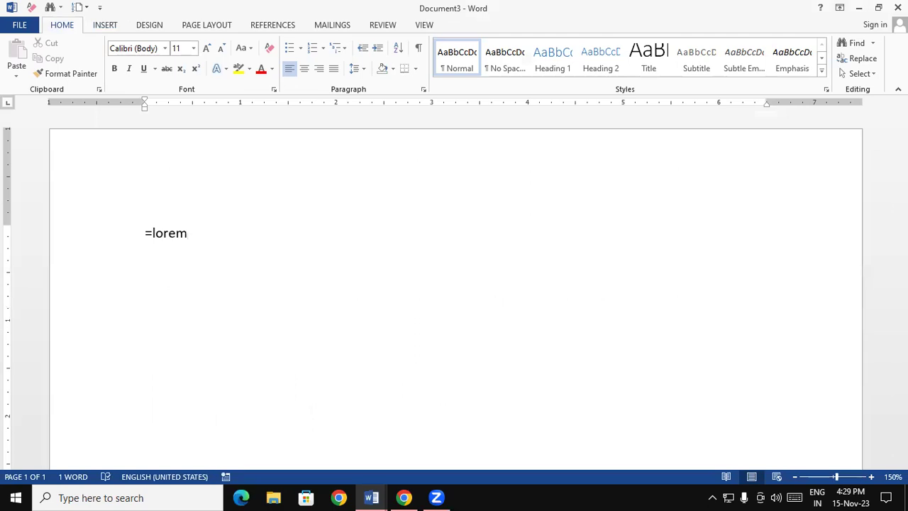
{"action": "type", "text": "(10"}
{"action": "type", "text": ")"}
{"action": "key", "text": "Return"}
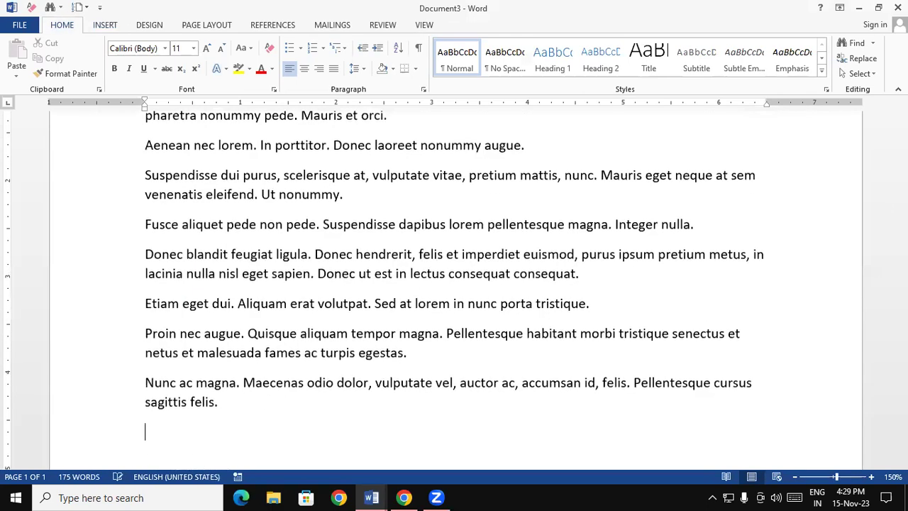
- Save the lorem document as 'lesson 2' and close its window
{"action": "left_click", "coordinate": [27, 25]}
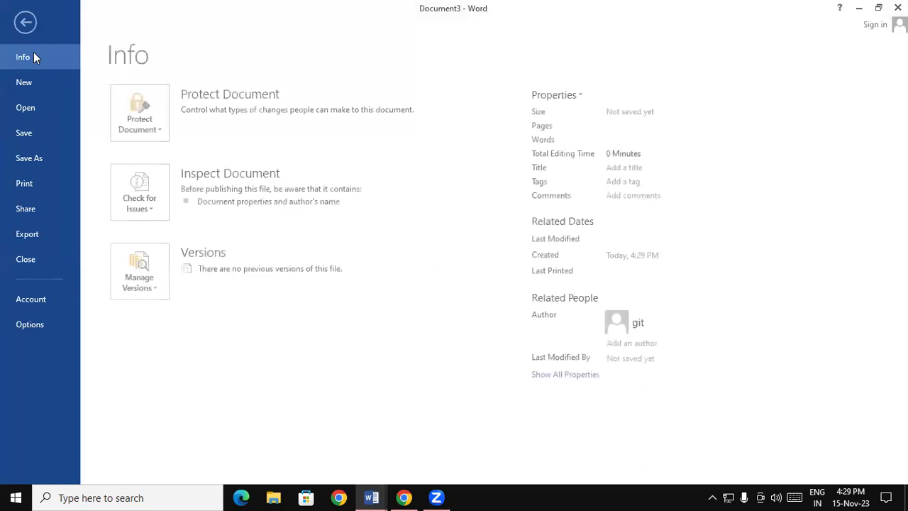
{"action": "left_click", "coordinate": [52, 139]}
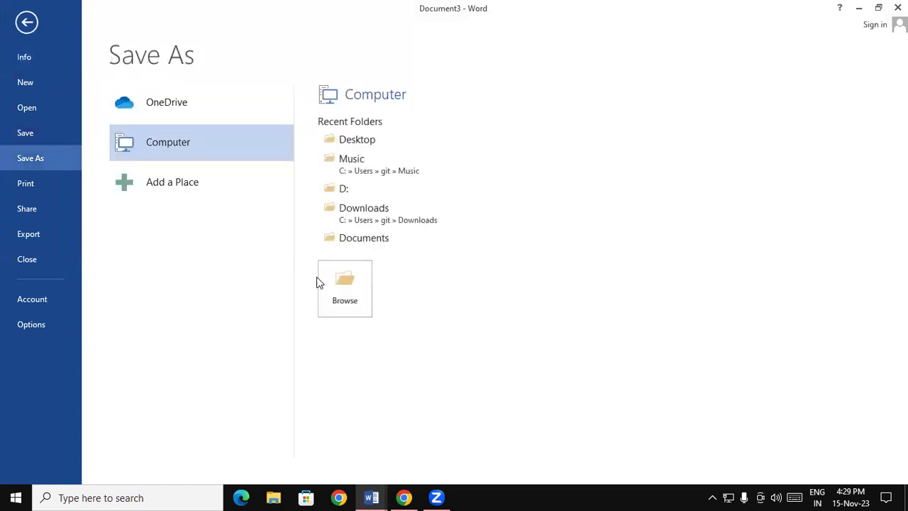
{"action": "left_click", "coordinate": [347, 310]}
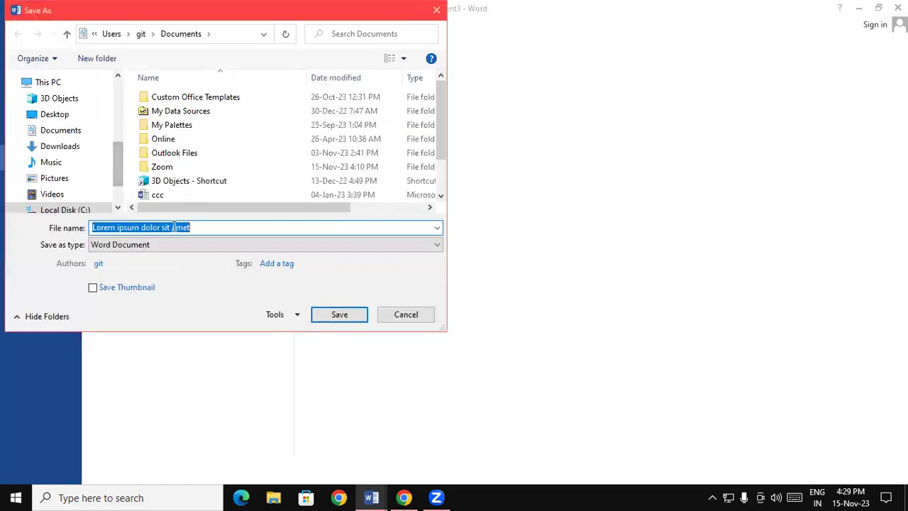
{"action": "type", "text": "less"}
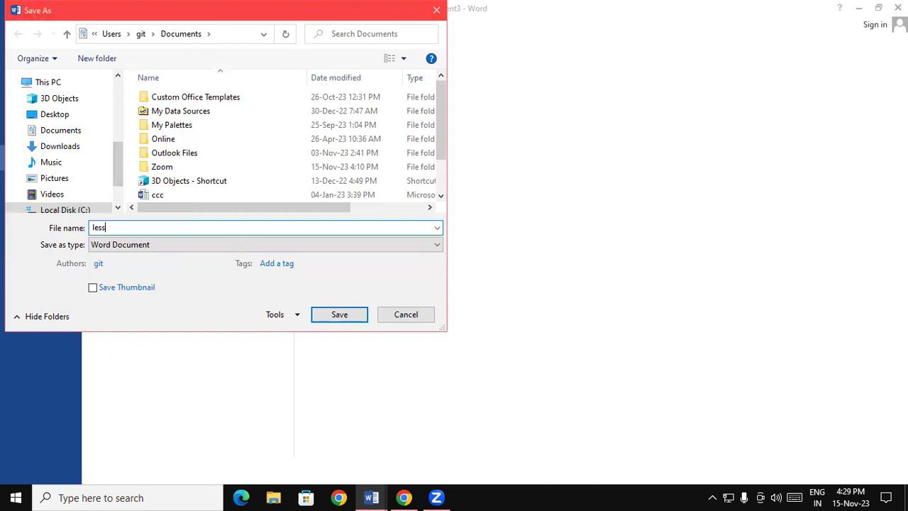
{"action": "type", "text": "on"}
{"action": "type", "text": "1"}
{"action": "key", "text": "Return"}
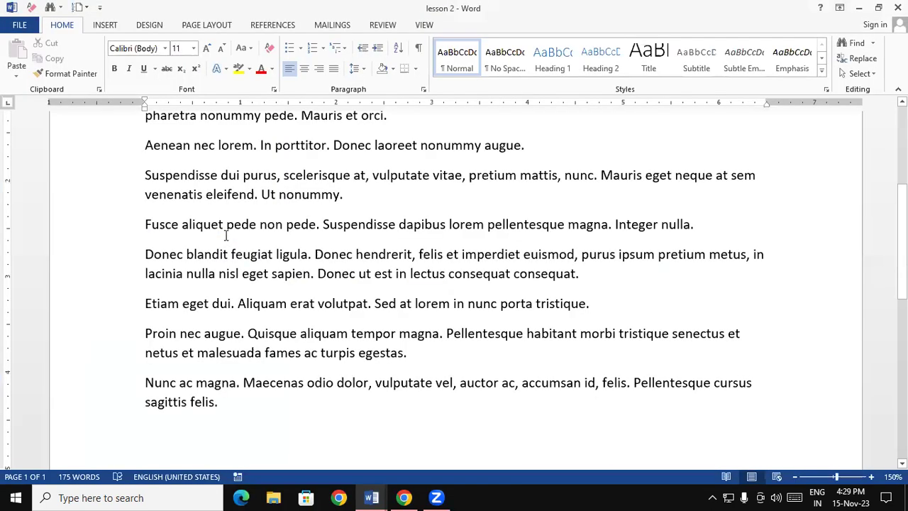
{"action": "left_click", "coordinate": [897, 8]}
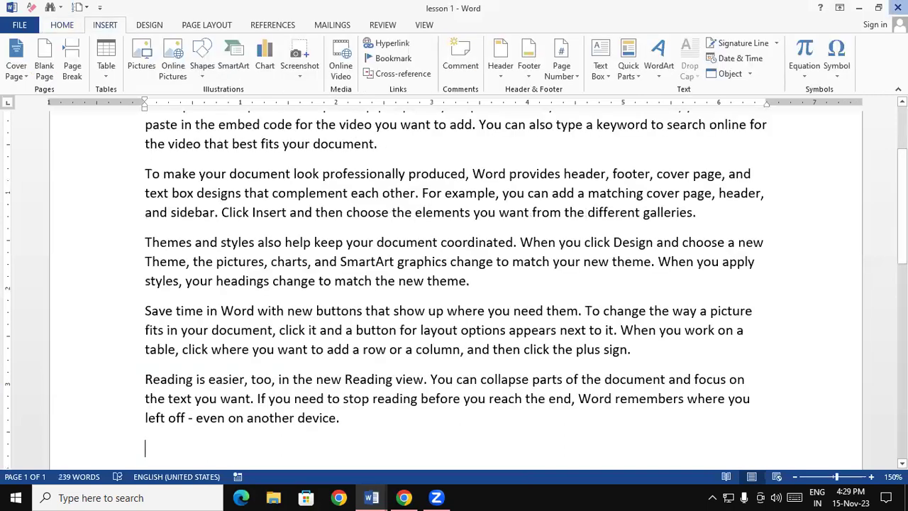
- Close Word and Chrome, refresh the desktop and select the lesson 1 icon
{"action": "left_click", "coordinate": [859, 8]}
{"action": "left_click", "coordinate": [858, 8]}
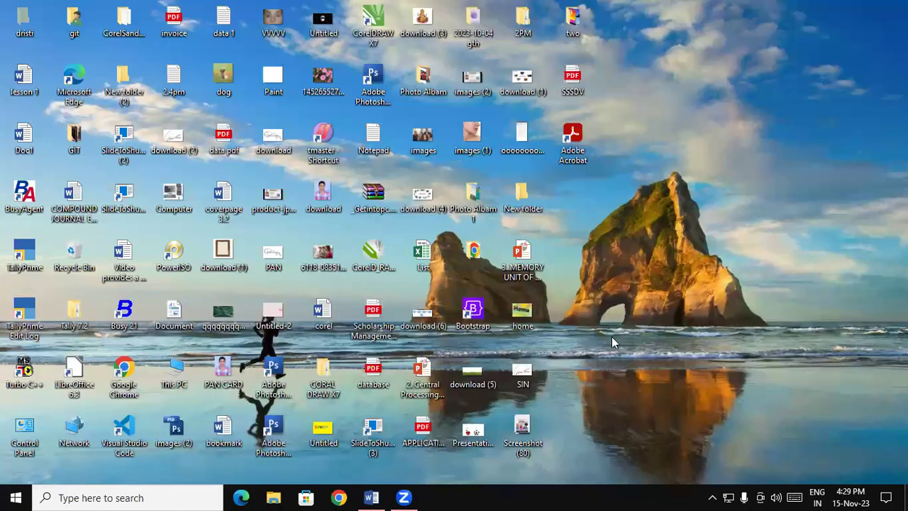
{"action": "right_click", "coordinate": [683, 40]}
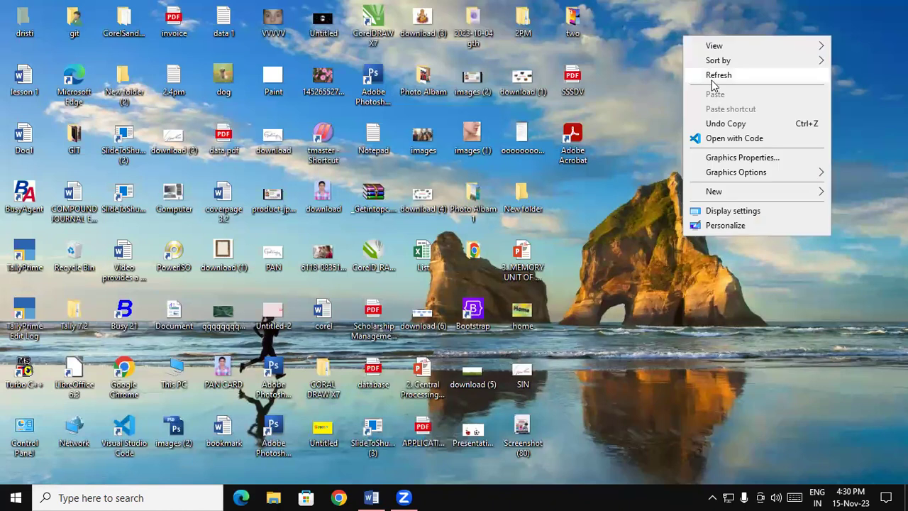
{"action": "left_click", "coordinate": [711, 75]}
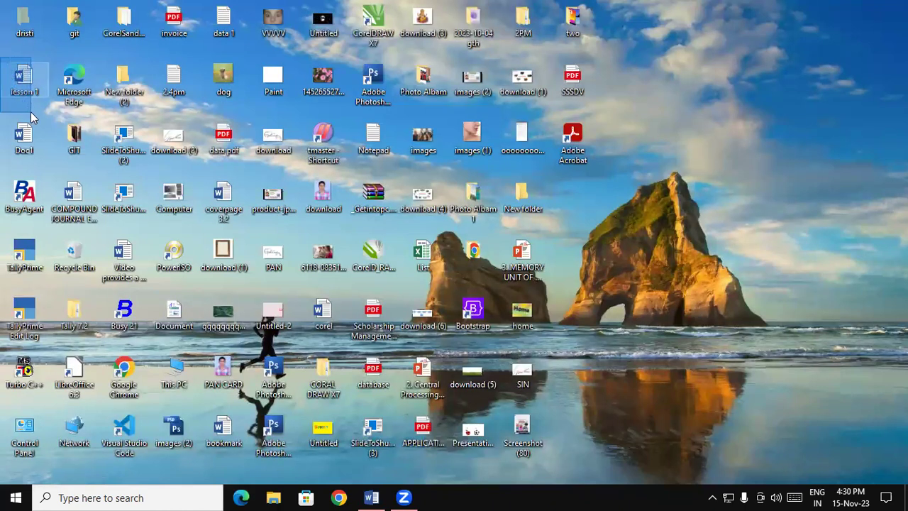
{"action": "left_click_drag", "start_coordinate": [1, 58], "coordinate": [31, 112]}
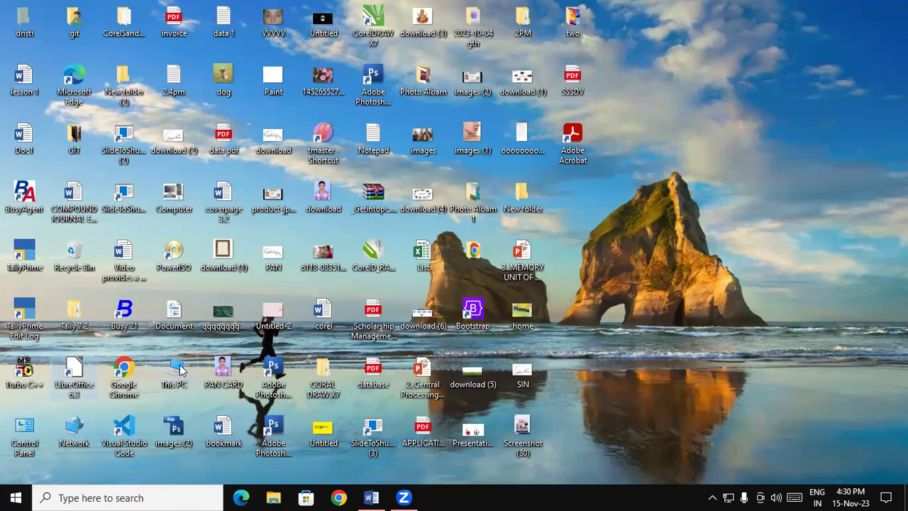
- Cut the lesson 2 file from the Documents folder in File Explorer
{"action": "double_click", "coordinate": [186, 305]}
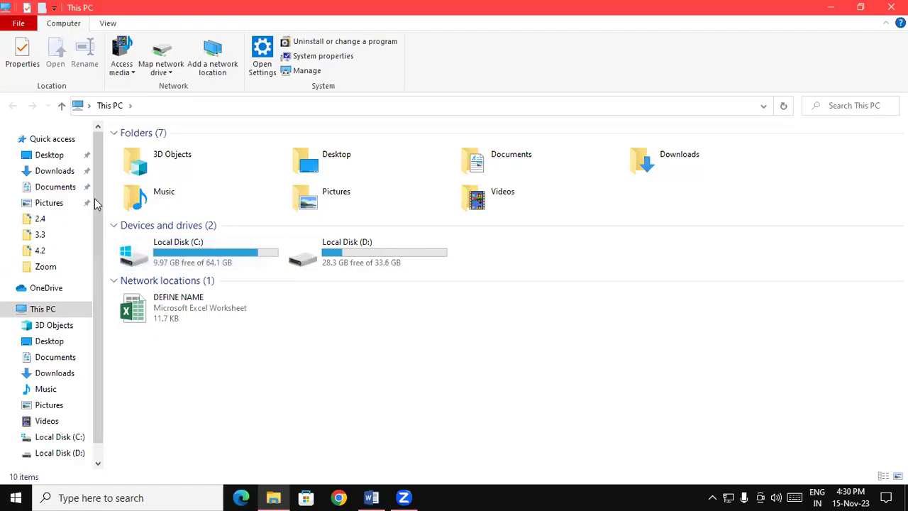
{"action": "left_click", "coordinate": [71, 187]}
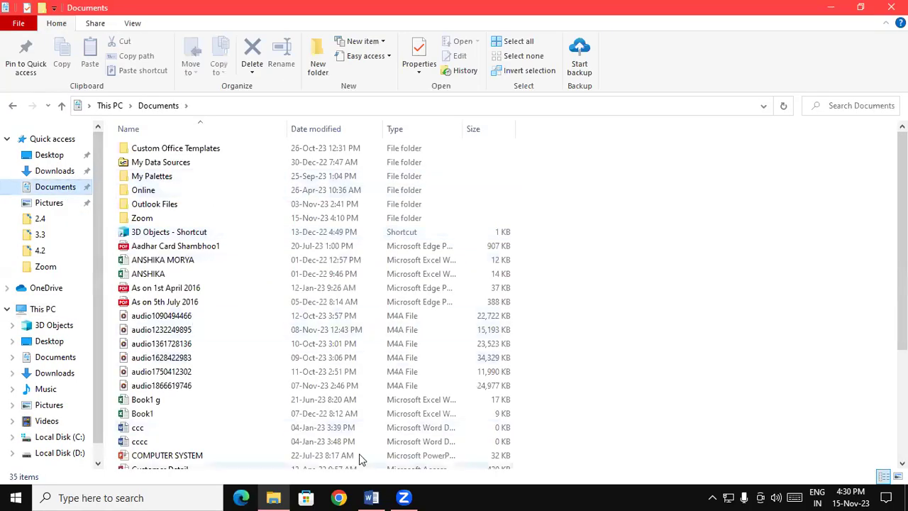
{"action": "scroll", "coordinate": [880, 265], "scroll_direction": "down", "scroll_amount": 4}
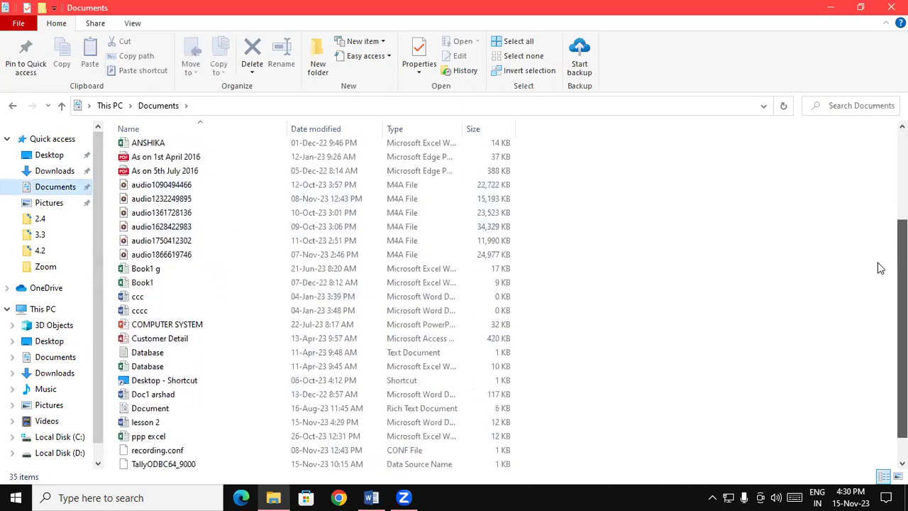
{"action": "left_click", "coordinate": [135, 405]}
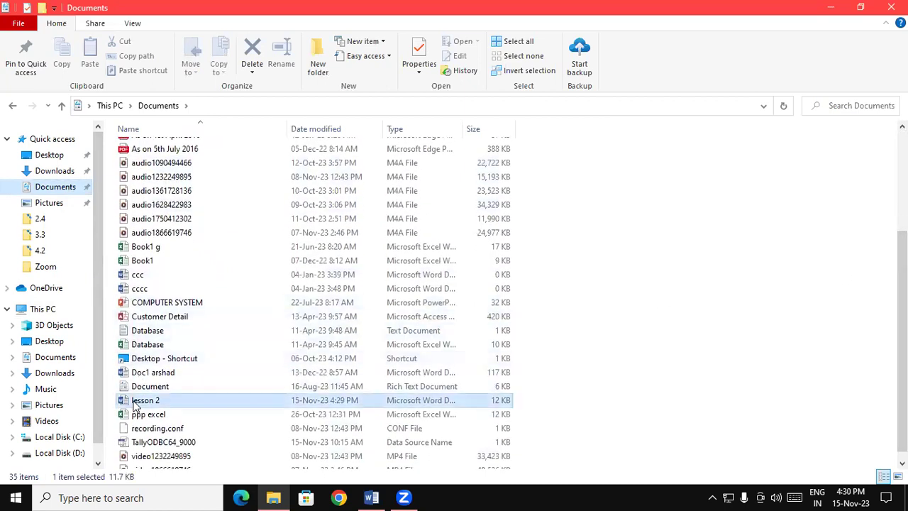
{"action": "right_click", "coordinate": [133, 402]}
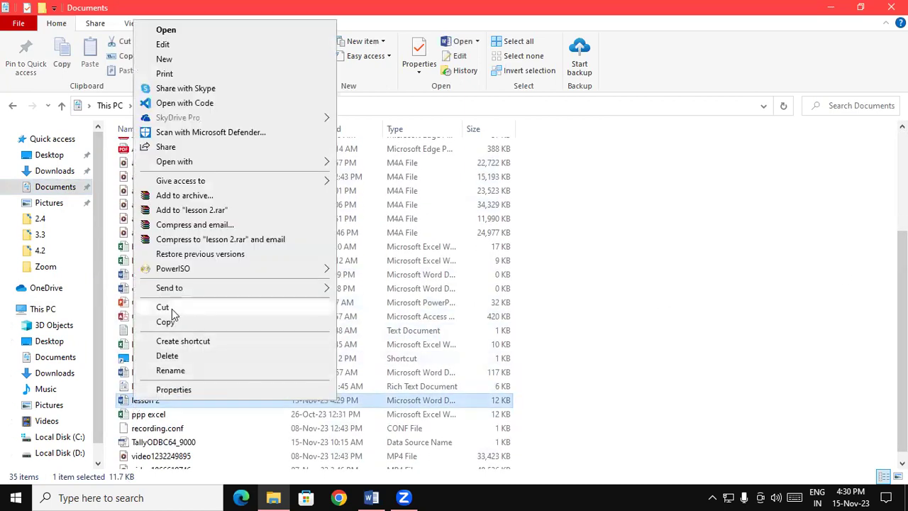
{"action": "right_click", "coordinate": [156, 399]}
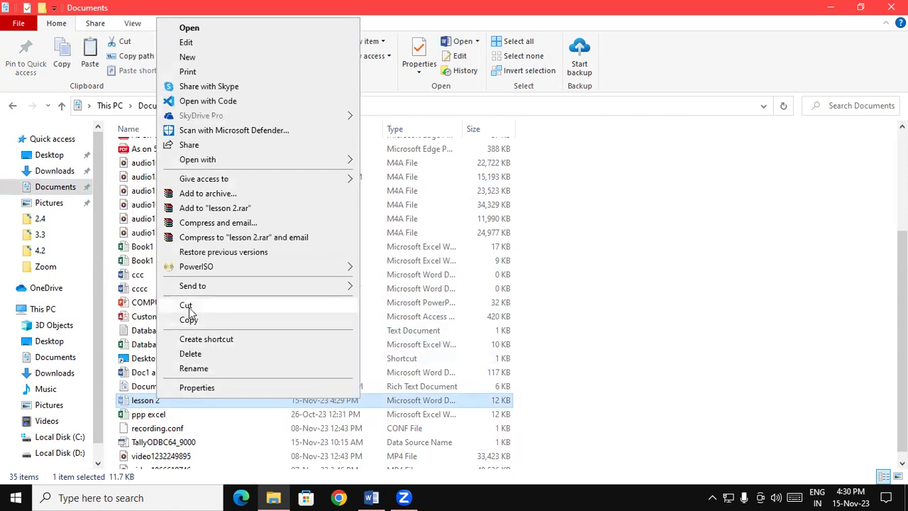
{"action": "left_click", "coordinate": [186, 305]}
- Paste lesson 2 onto the desktop and drag lesson 1 beside it
{"action": "left_click", "coordinate": [831, 7]}
{"action": "right_click", "coordinate": [722, 86]}
{"action": "left_click", "coordinate": [745, 148]}
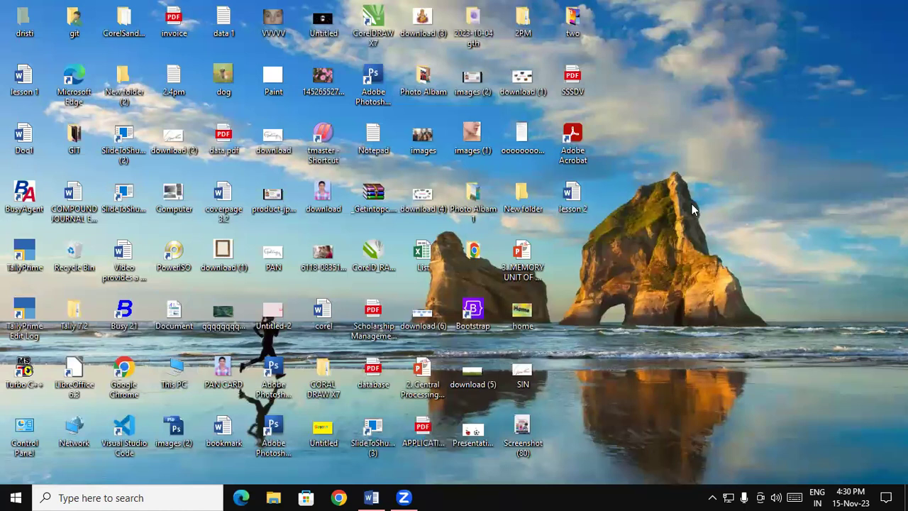
{"action": "left_click_drag", "start_coordinate": [23, 79], "coordinate": [641, 179]}
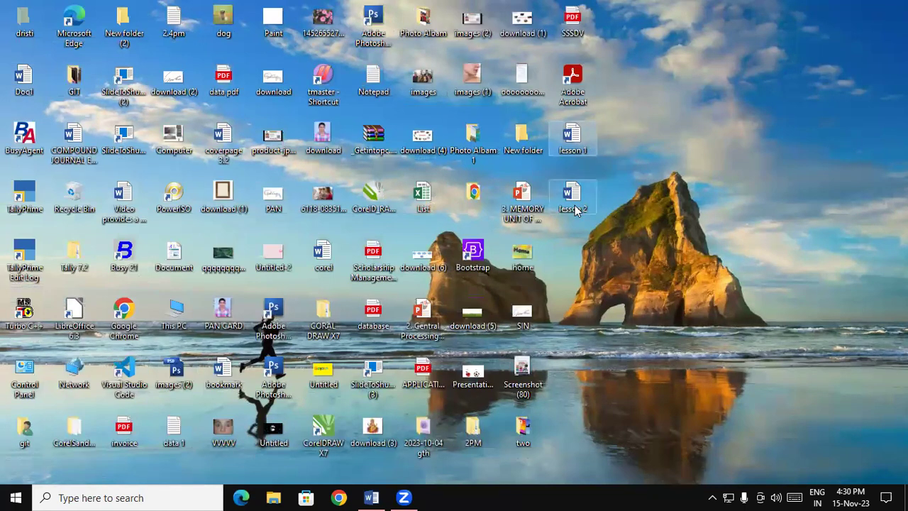
- Open lesson 1, type 'Lesson 2' on a new last line and select it
{"action": "double_click", "coordinate": [579, 148]}
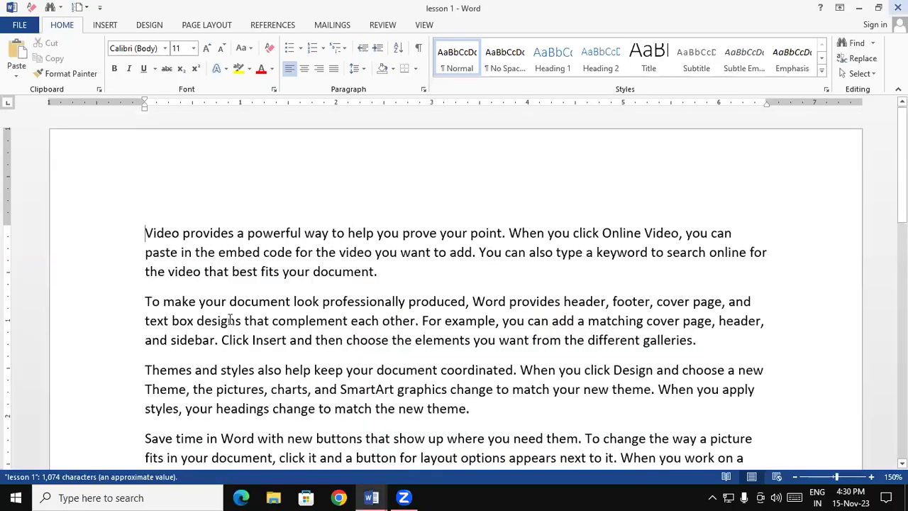
{"action": "left_click_drag", "start_coordinate": [903, 164], "coordinate": [879, 327]}
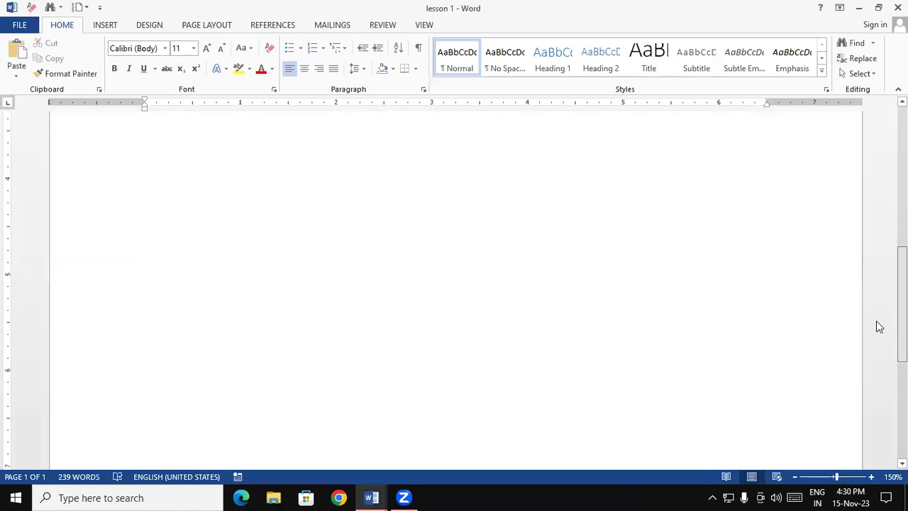
{"action": "scroll", "coordinate": [414, 288], "scroll_direction": "up", "scroll_amount": 2}
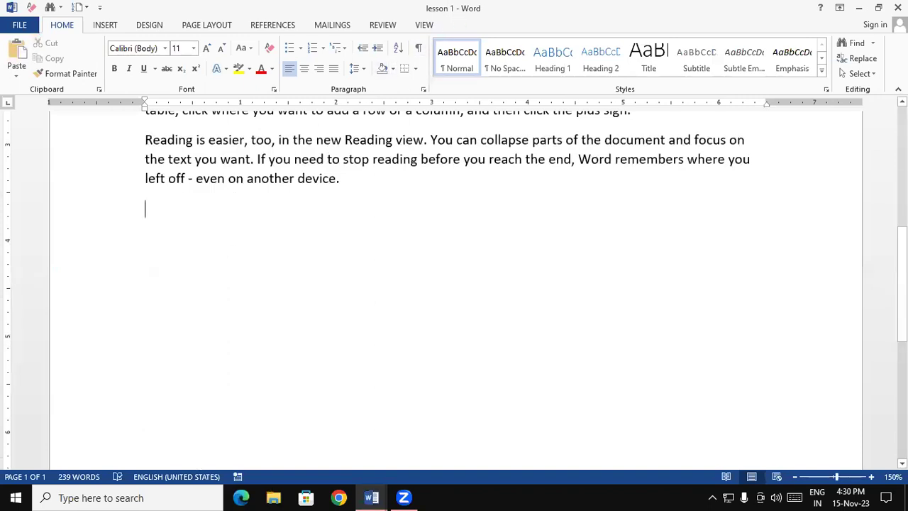
{"action": "type", "text": "Lesson 2"}
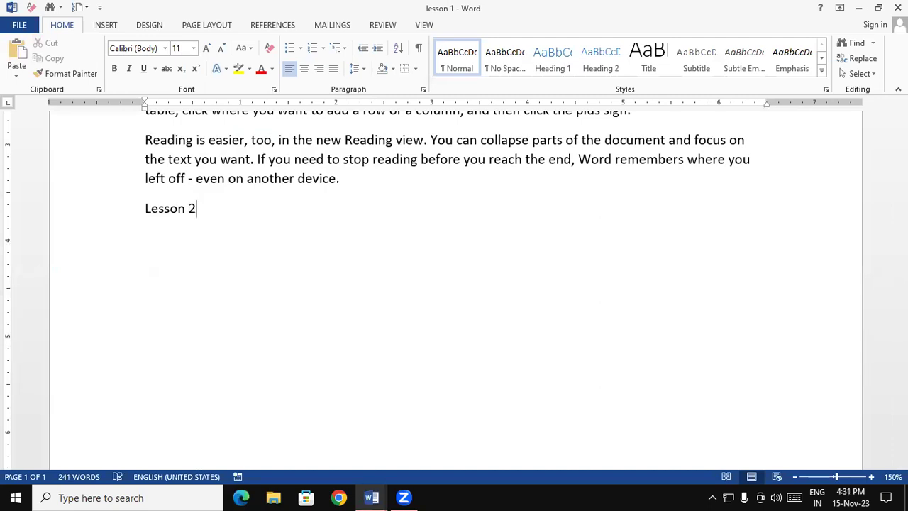
{"action": "left_click_drag", "start_coordinate": [151, 210], "coordinate": [197, 209]}
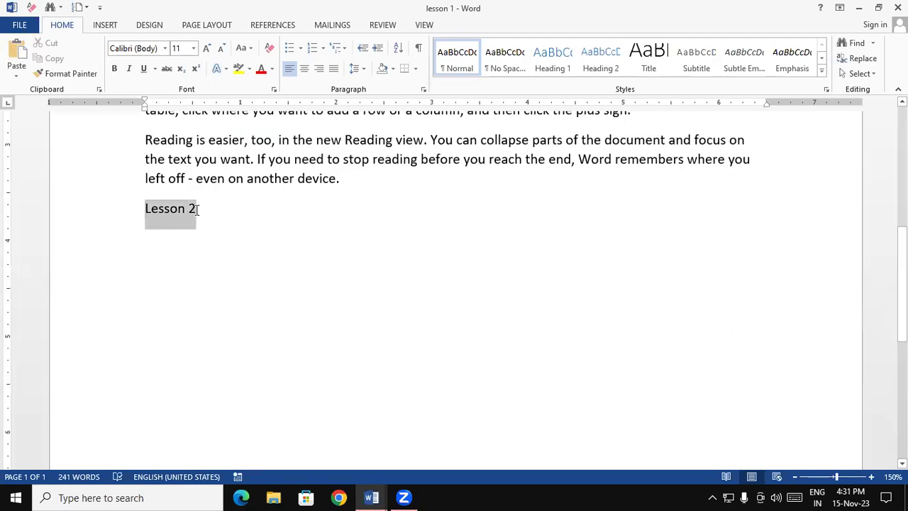
- Hyperlink the selected 'Lesson 2' text to the lesson 2 file in the Desktop folder
{"action": "left_click", "coordinate": [112, 28]}
{"action": "left_click", "coordinate": [388, 44]}
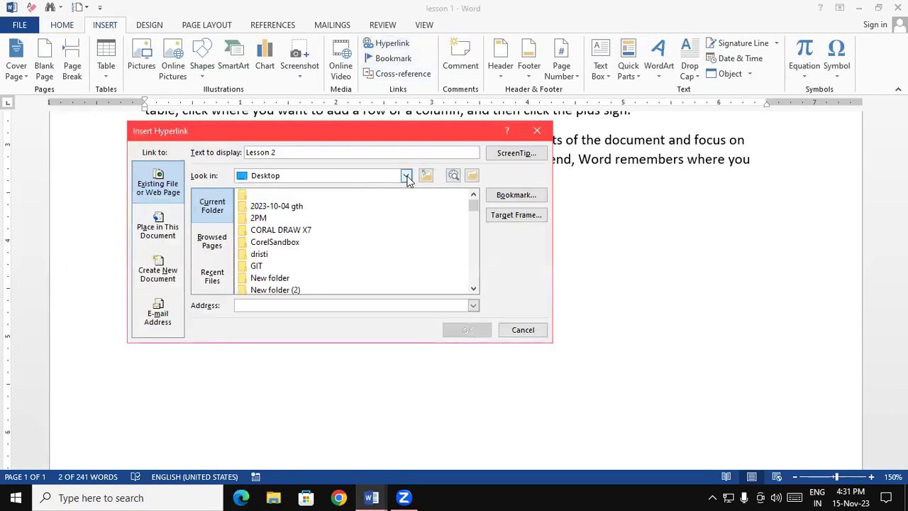
{"action": "left_click", "coordinate": [407, 178]}
{"action": "left_click", "coordinate": [292, 273]}
{"action": "left_click_drag", "start_coordinate": [474, 207], "coordinate": [471, 263]}
{"action": "left_click", "coordinate": [259, 256]}
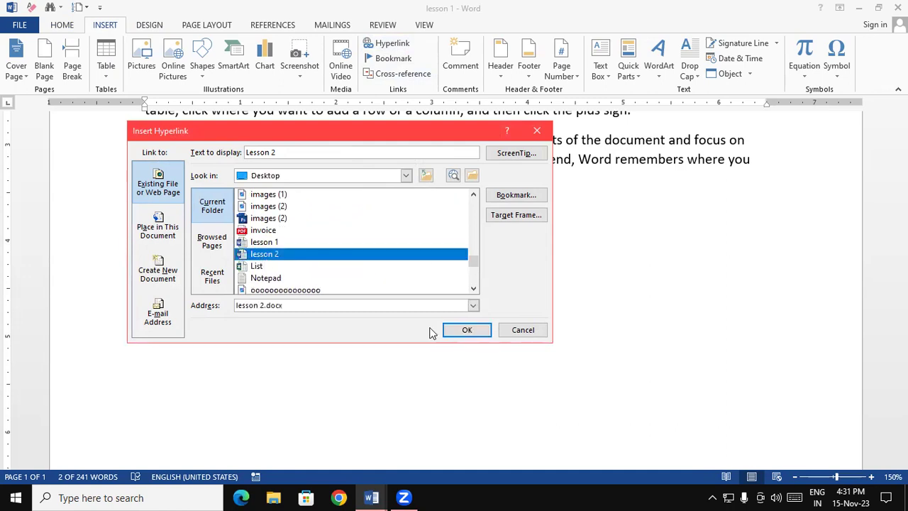
{"action": "left_click", "coordinate": [471, 331]}
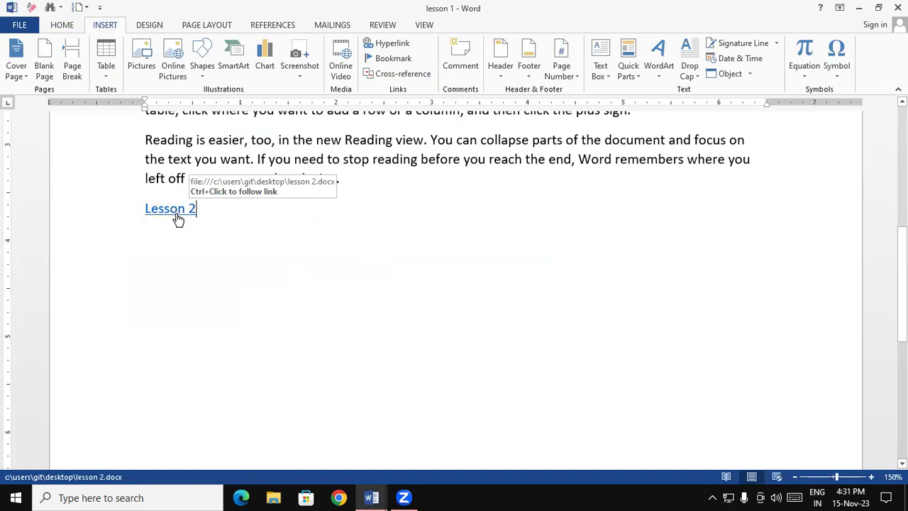
- Follow the link into lesson 2, add a 'Lesson 1' line at its end and select it
{"action": "left_click", "coordinate": [177, 218], "text": "ctrl"}
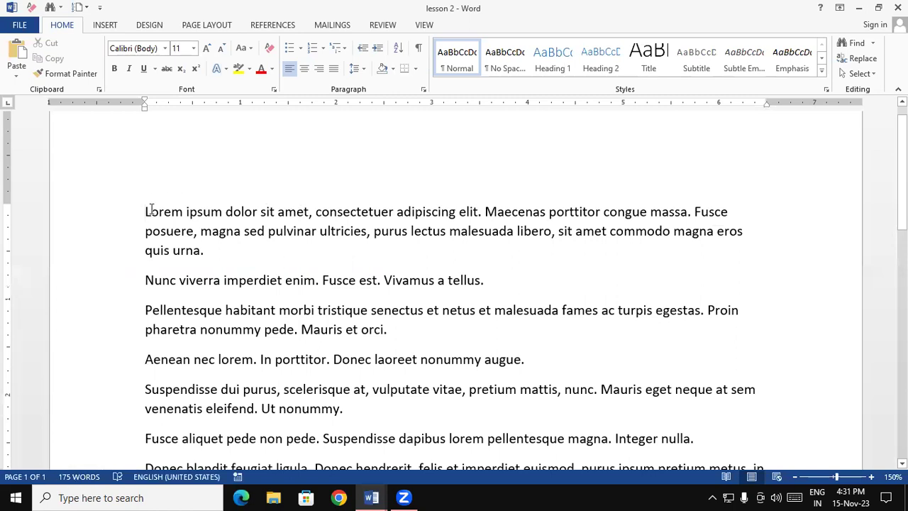
{"action": "left_click_drag", "start_coordinate": [151, 211], "coordinate": [284, 281]}
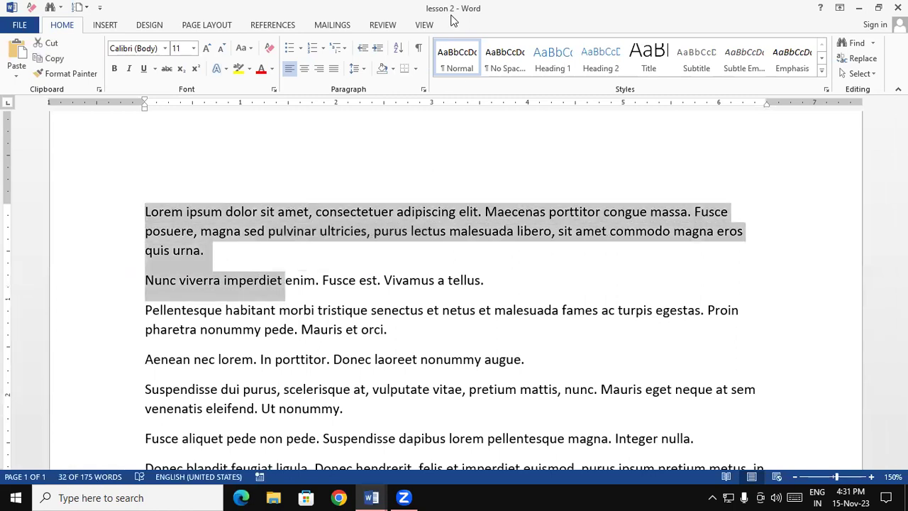
{"action": "left_click", "coordinate": [414, 246]}
{"action": "scroll", "coordinate": [598, 323], "scroll_direction": "down", "scroll_amount": 3}
{"action": "scroll", "coordinate": [598, 323], "scroll_direction": "down", "scroll_amount": 3}
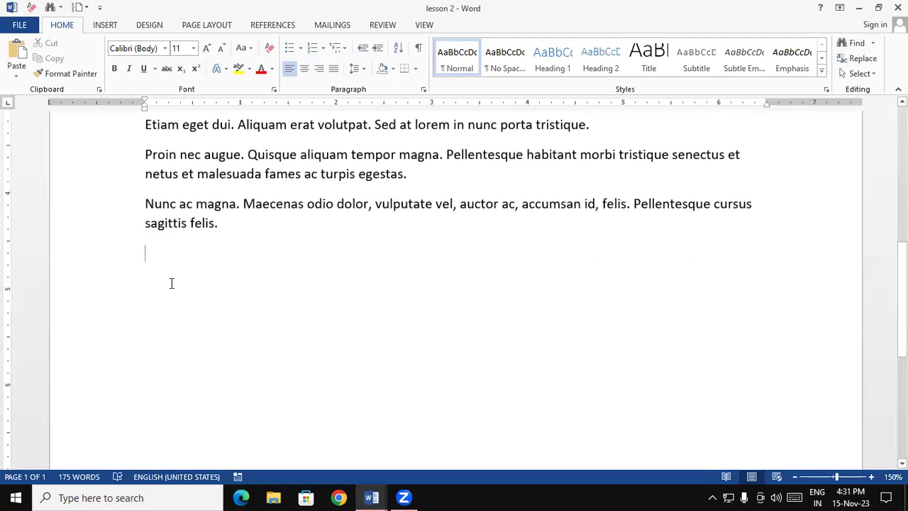
{"action": "type", "text": "Lesson 1"}
{"action": "left_click_drag", "start_coordinate": [145, 252], "coordinate": [200, 253]}
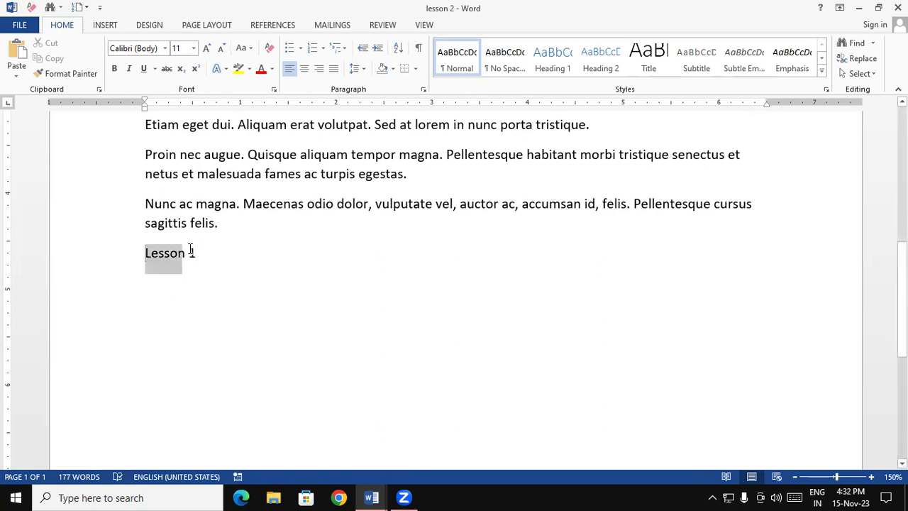
- Hyperlink the selected 'Lesson 1' text to the lesson 1 file on the Desktop
{"action": "left_click", "coordinate": [113, 25]}
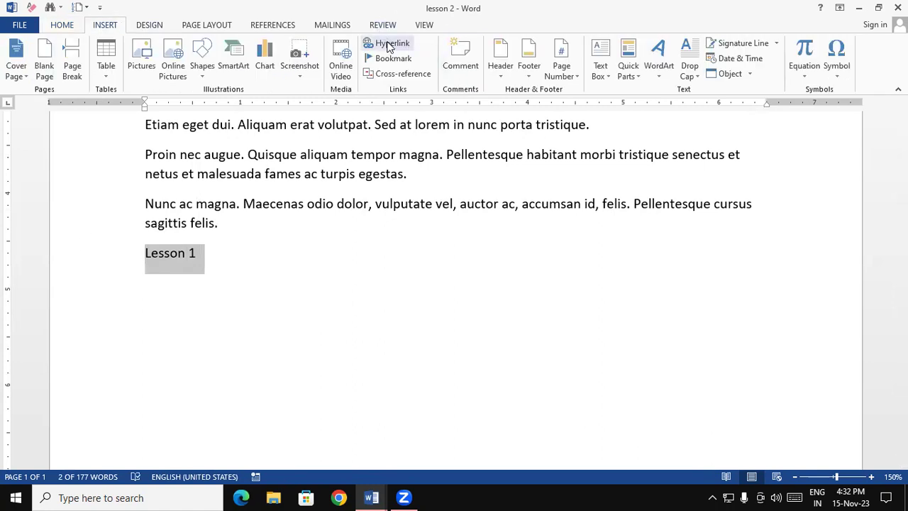
{"action": "left_click", "coordinate": [388, 45]}
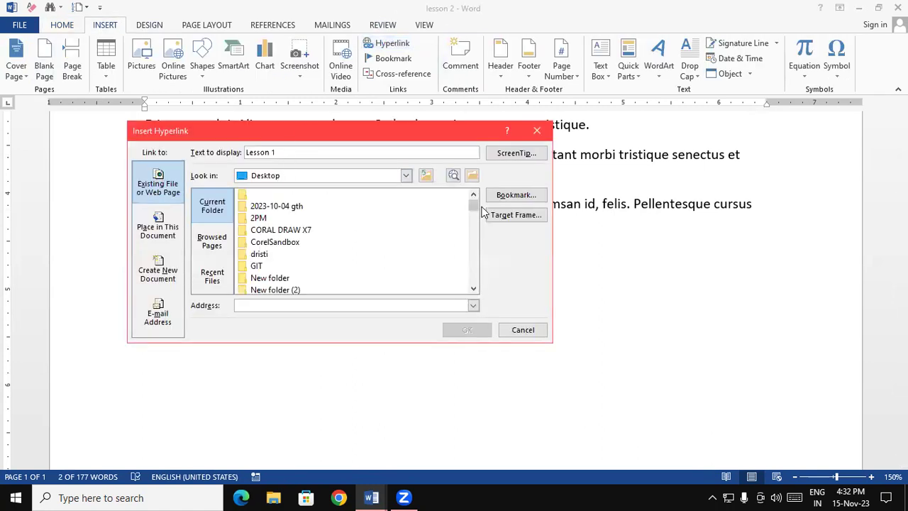
{"action": "left_click_drag", "start_coordinate": [474, 205], "coordinate": [472, 259]}
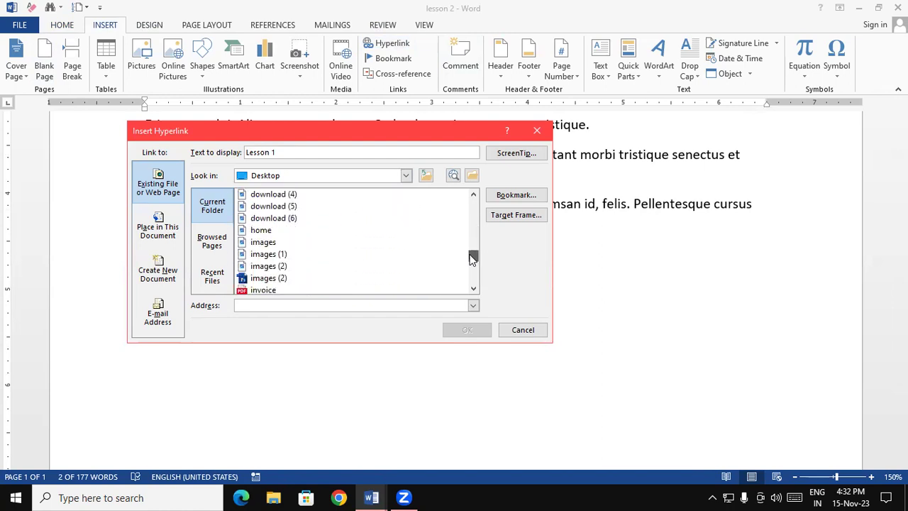
{"action": "mouse_move", "coordinate": [472, 259]}
{"action": "left_mouse_down"}
{"action": "mouse_move", "coordinate": [478, 284]}
{"action": "mouse_move", "coordinate": [473, 261]}
{"action": "left_mouse_up"}
{"action": "left_click", "coordinate": [262, 245]}
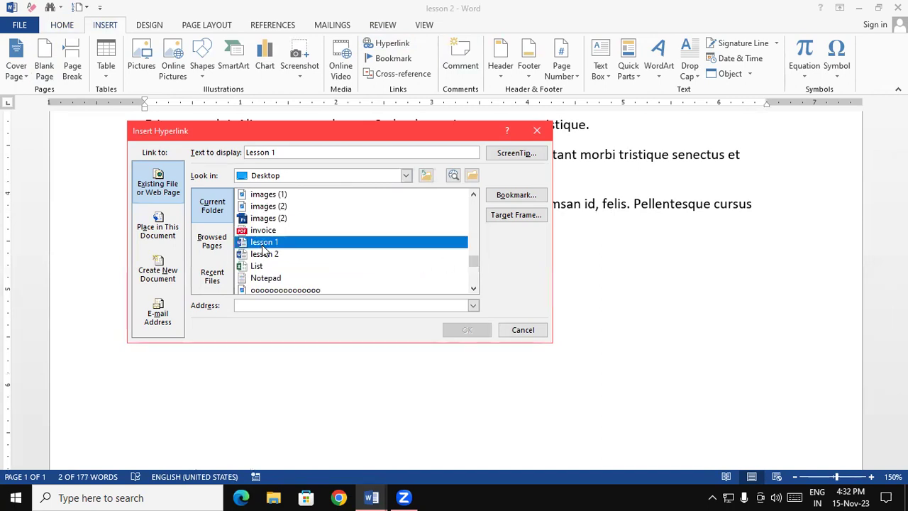
{"action": "left_click", "coordinate": [467, 330]}
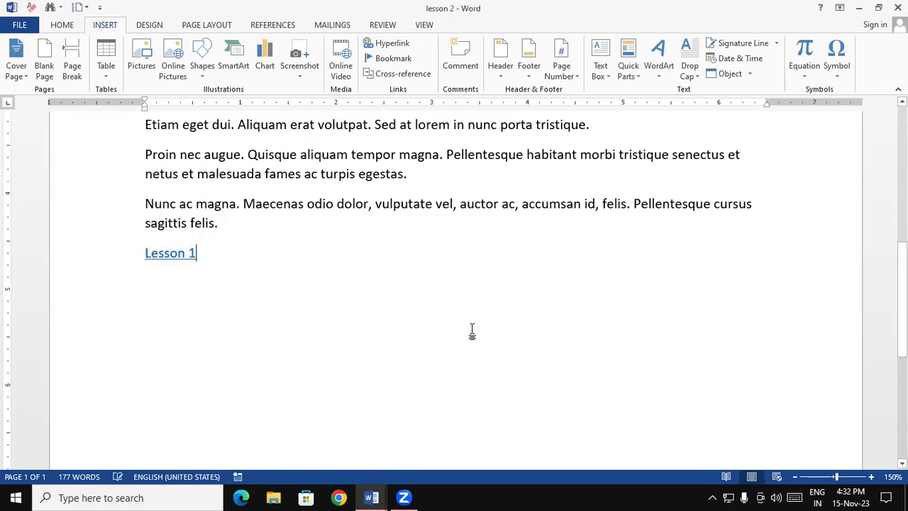
- Test both cross-links back and forth, then place the cursor before 'Video provides a powerful way'
{"action": "left_click", "coordinate": [185, 255], "text": "ctrl"}
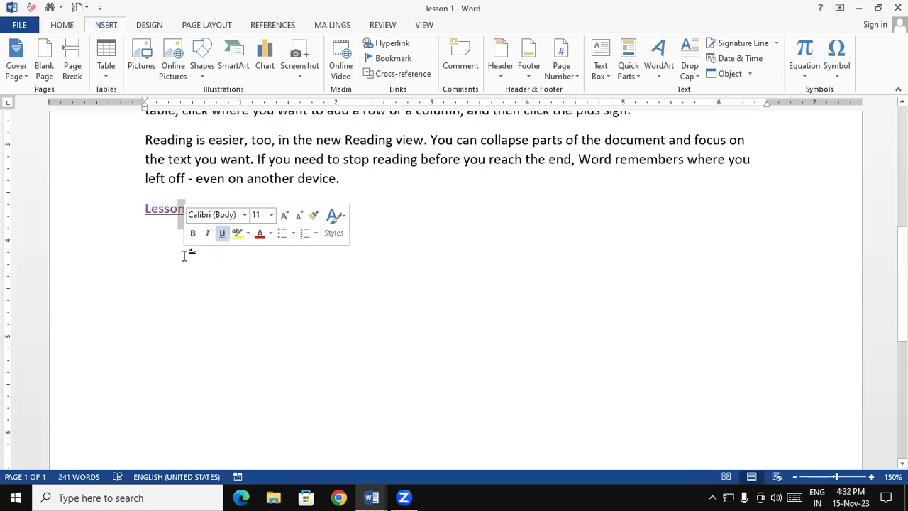
{"action": "left_click", "coordinate": [187, 211], "text": "ctrl"}
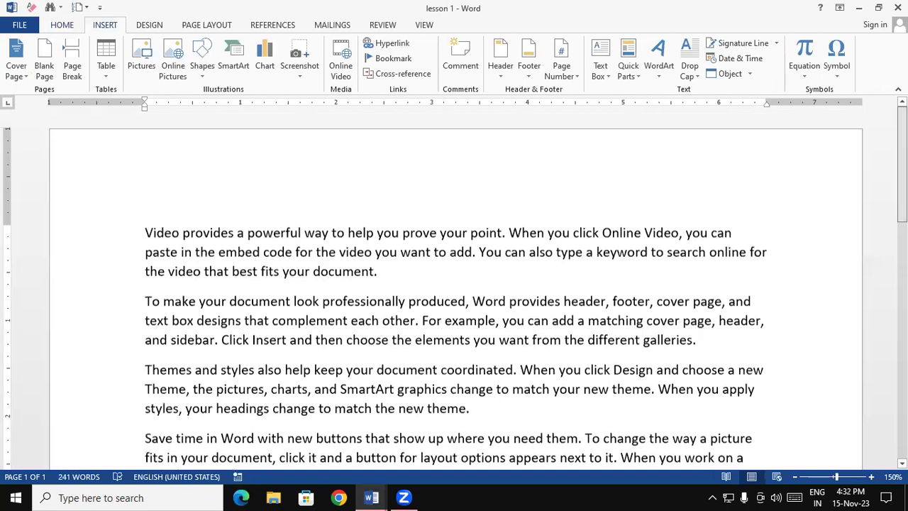
{"action": "scroll", "coordinate": [164, 338], "scroll_direction": "down", "scroll_amount": 4}
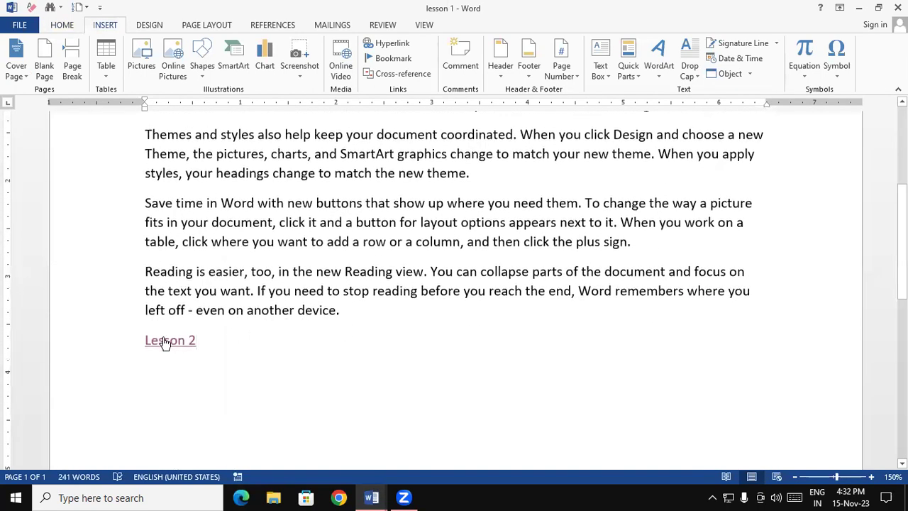
{"action": "left_click", "coordinate": [164, 338], "text": "ctrl"}
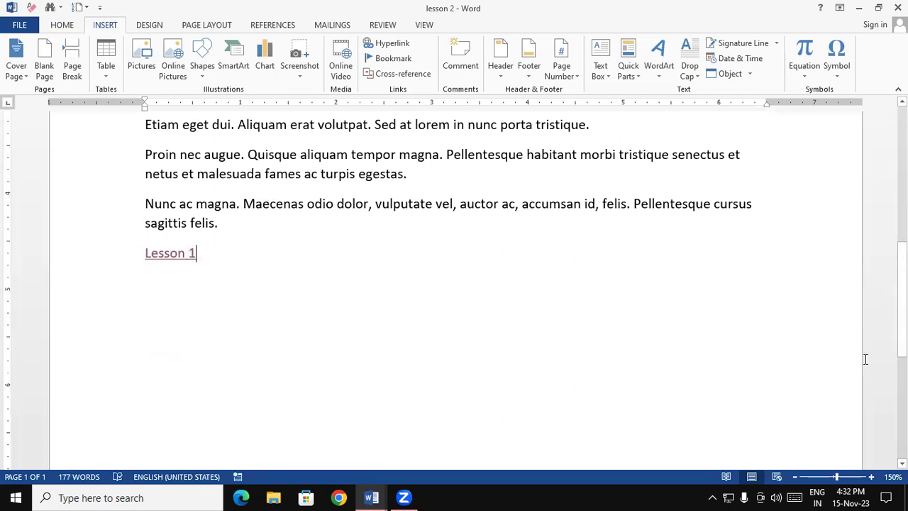
{"action": "scroll", "coordinate": [573, 367], "scroll_direction": "down", "scroll_amount": 4}
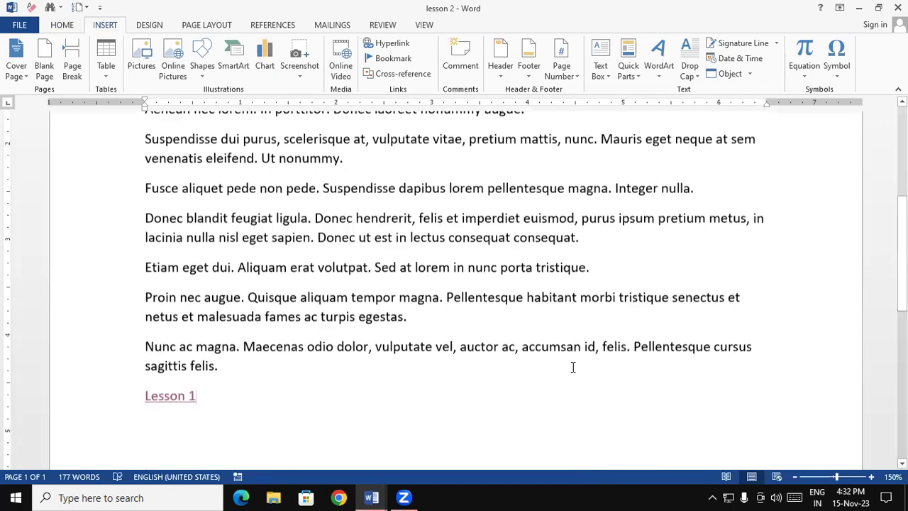
{"action": "left_click", "coordinate": [155, 409], "text": "ctrl"}
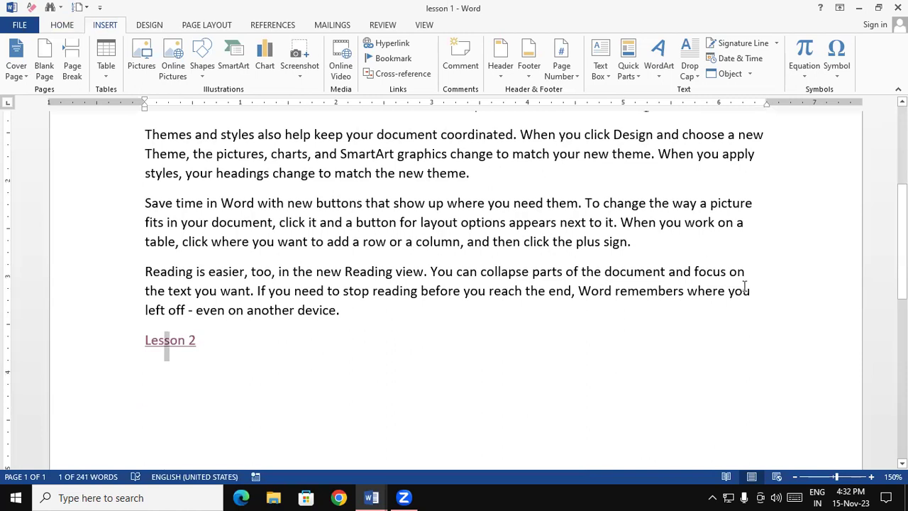
{"action": "scroll", "coordinate": [267, 271], "scroll_direction": "up", "scroll_amount": 4}
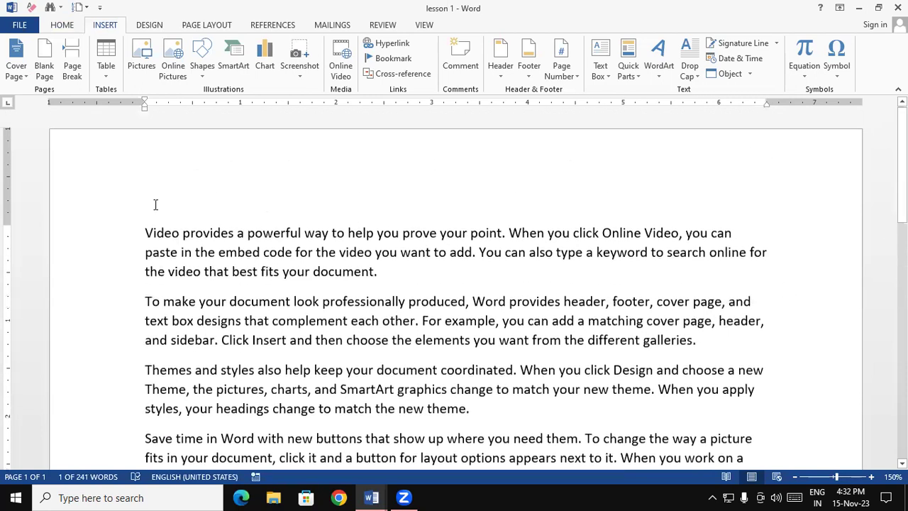
{"action": "left_click", "coordinate": [141, 180]}
- Add a 'Lesson 1' heading above the first paragraph and make it bold, 26 pt
{"action": "key", "text": "Return"}
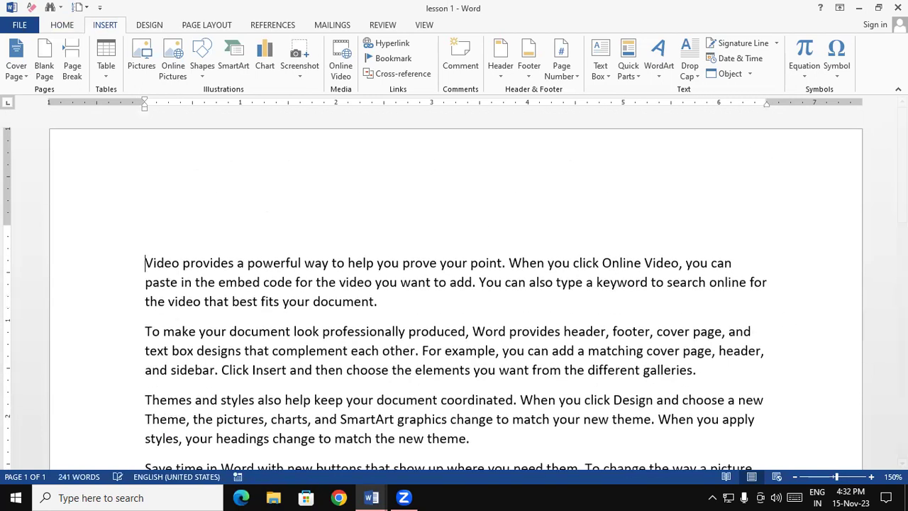
{"action": "type", "text": "Lesson 1"}
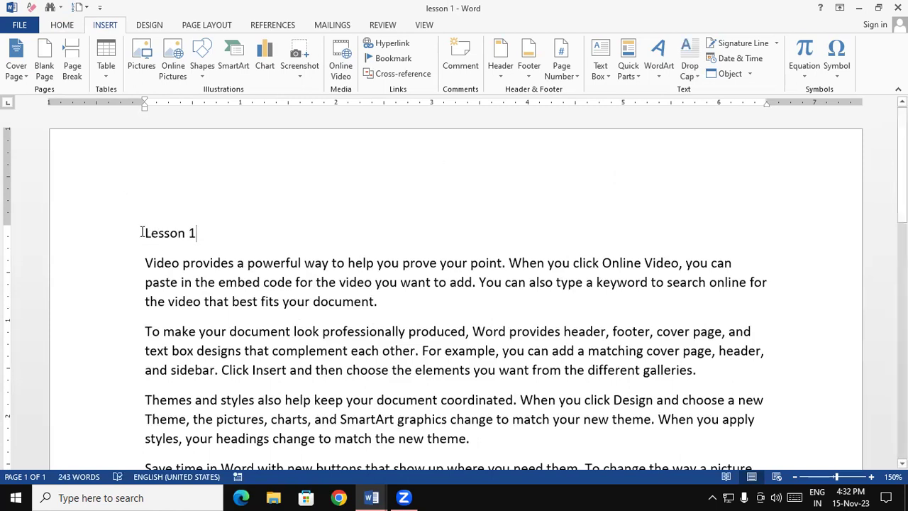
{"action": "left_click_drag", "start_coordinate": [142, 233], "coordinate": [202, 234]}
{"action": "left_click", "coordinate": [61, 25]}
{"action": "left_click", "coordinate": [114, 69]}
{"action": "left_click", "coordinate": [205, 48]}
{"action": "left_click", "coordinate": [205, 48]}
{"action": "left_click", "coordinate": [205, 48]}
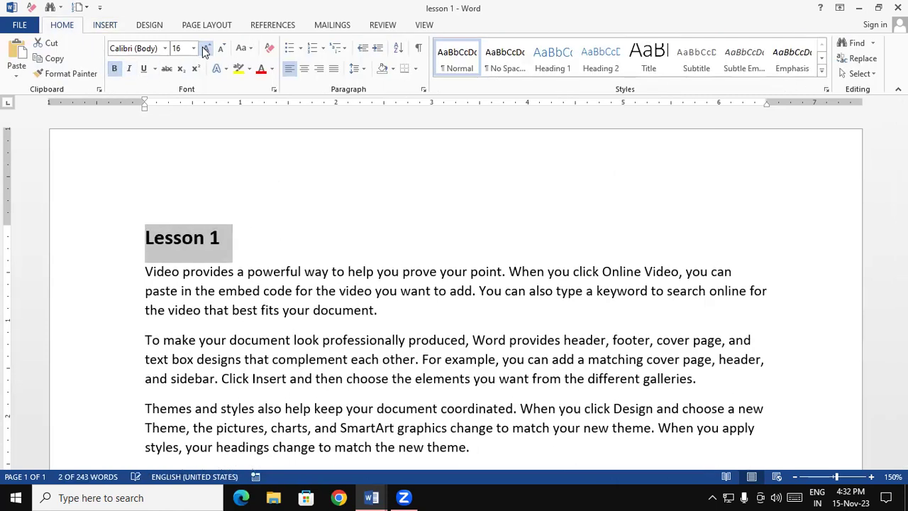
{"action": "left_click", "coordinate": [205, 49]}
{"action": "left_click", "coordinate": [205, 49]}
{"action": "left_click", "coordinate": [205, 48]}
{"action": "left_click", "coordinate": [205, 48]}
{"action": "left_click", "coordinate": [205, 48]}
{"action": "key", "text": "Right"}
- Colour the Lesson 1 heading red
{"action": "left_click_drag", "start_coordinate": [268, 246], "coordinate": [145, 246]}
{"action": "left_click", "coordinate": [260, 69]}
{"action": "left_click", "coordinate": [349, 247]}
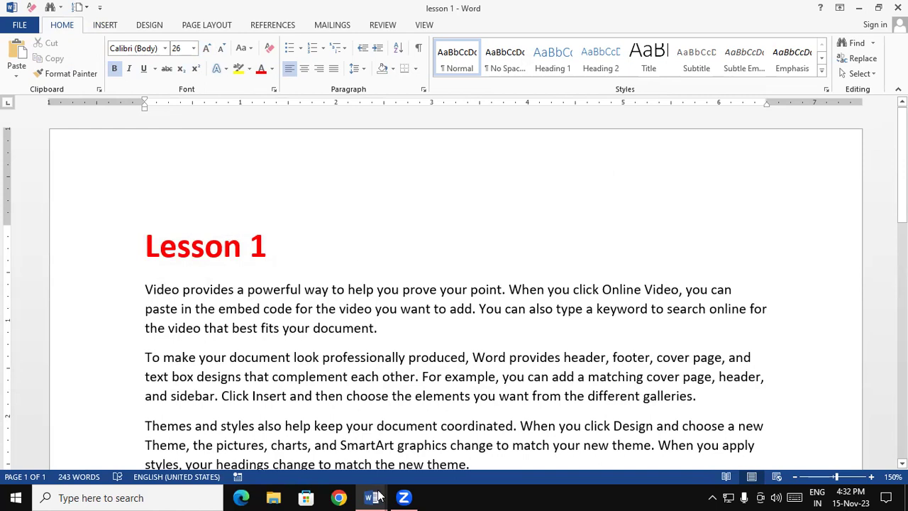
{"action": "left_click", "coordinate": [368, 296]}
- Follow the Lesson 2 link and type a 'Lesson 2' heading above lesson 2's first paragraph
{"action": "scroll", "coordinate": [368, 297], "scroll_direction": "down", "scroll_amount": 5}
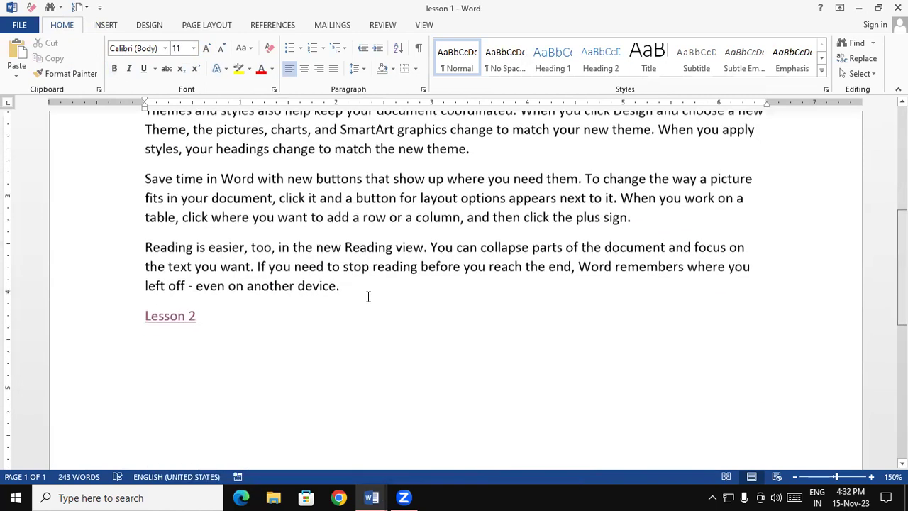
{"action": "left_click", "coordinate": [170, 317], "text": "ctrl"}
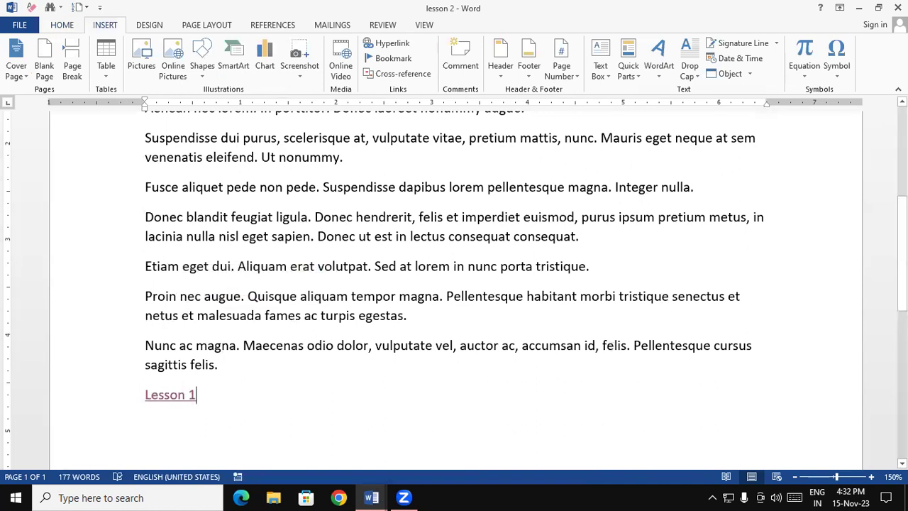
{"action": "scroll", "coordinate": [146, 173], "scroll_direction": "up", "scroll_amount": 5}
{"action": "key", "text": "Return"}
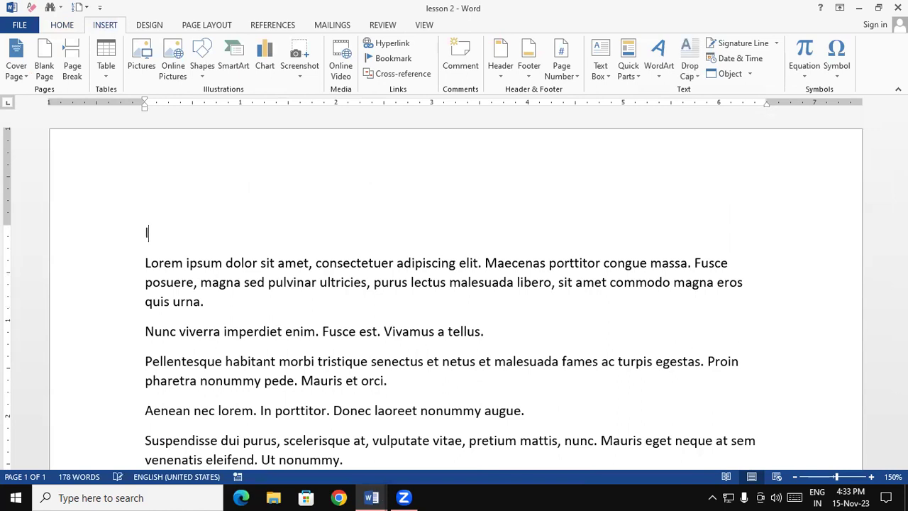
{"action": "type", "text": "Lesson 2"}
- Enlarge the Lesson 2 heading to 22 pt and colour it green
{"action": "left_click_drag", "start_coordinate": [145, 232], "coordinate": [208, 231]}
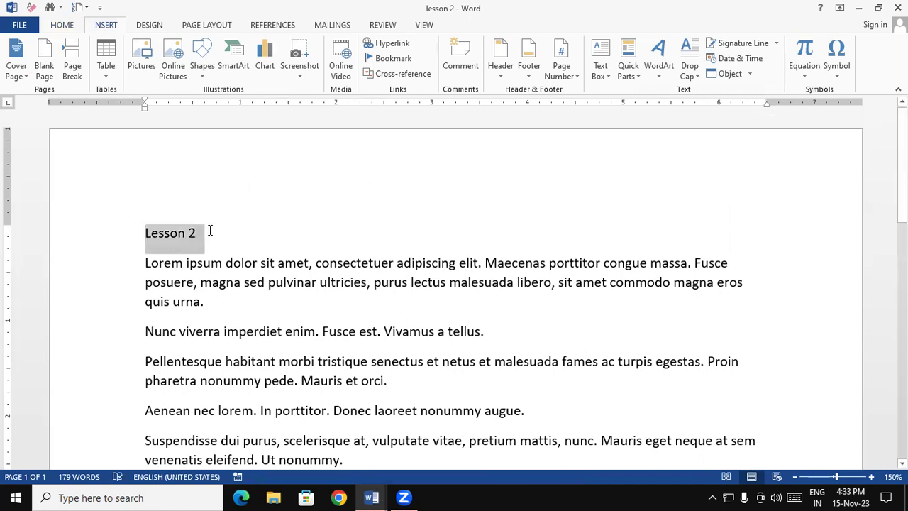
{"action": "left_click", "coordinate": [66, 29]}
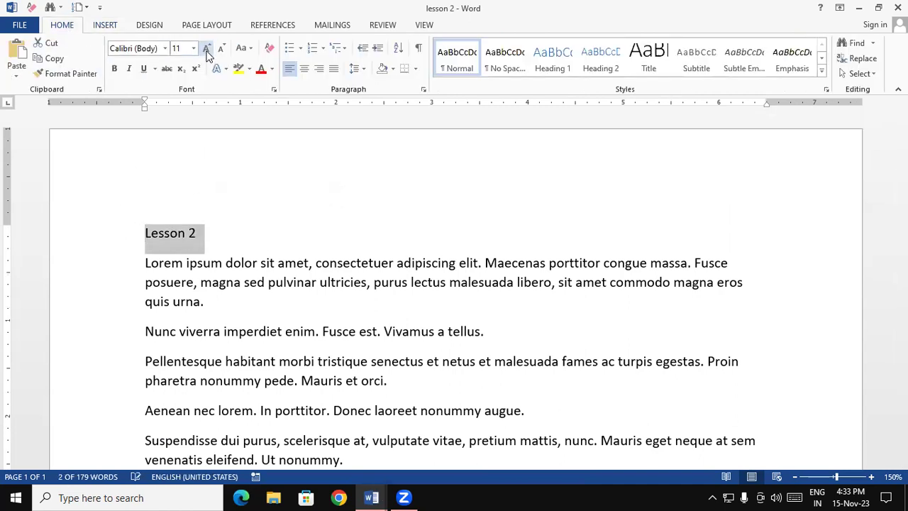
{"action": "left_click", "coordinate": [206, 51]}
{"action": "left_click", "coordinate": [206, 51]}
{"action": "left_click", "coordinate": [206, 52]}
{"action": "left_click", "coordinate": [207, 52]}
{"action": "left_click", "coordinate": [206, 51]}
{"action": "left_click", "coordinate": [206, 51]}
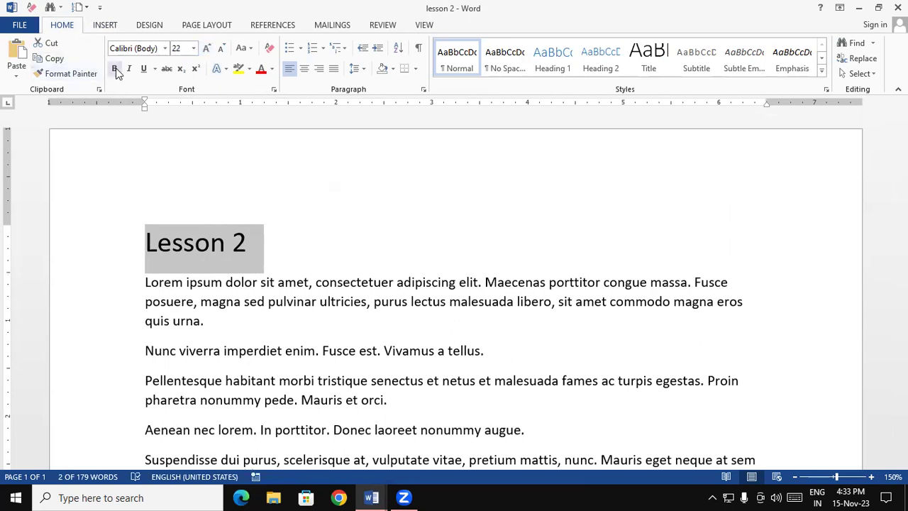
{"action": "left_click", "coordinate": [272, 69]}
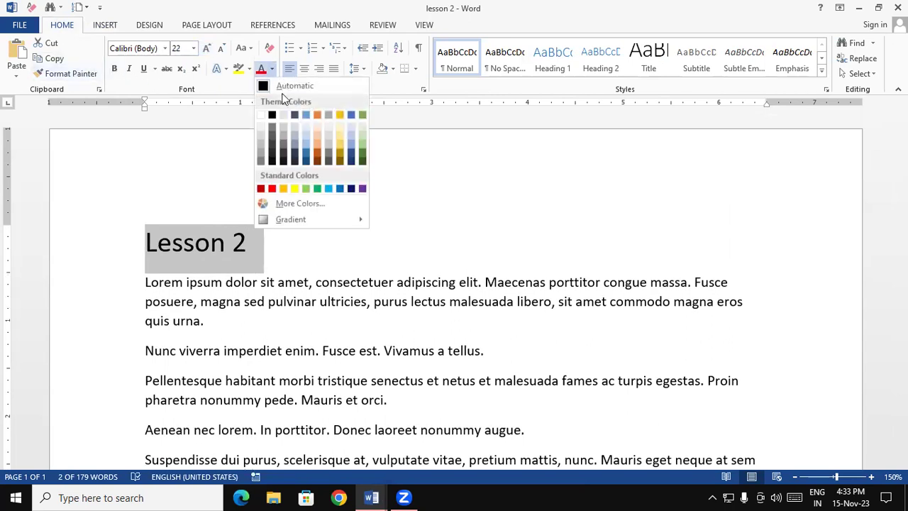
{"action": "left_click", "coordinate": [319, 189]}
{"action": "left_click", "coordinate": [311, 253]}
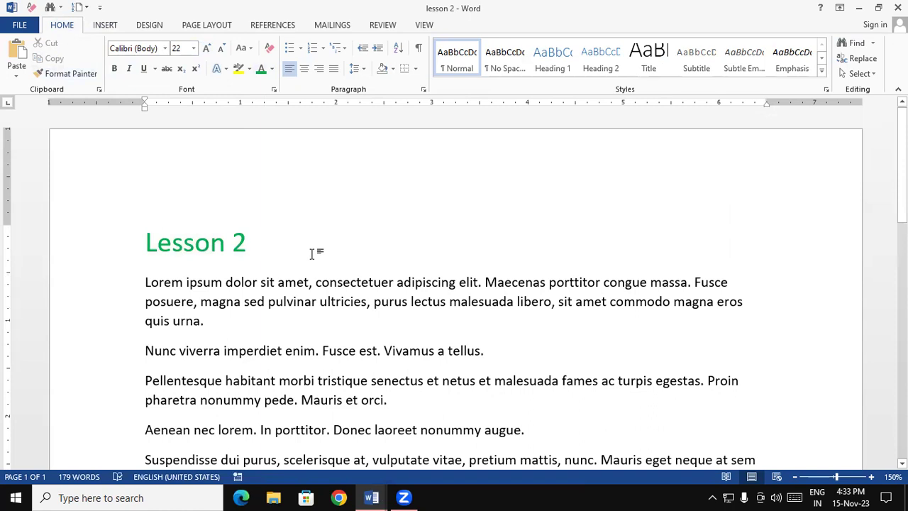
- Close Word without saving the untitled document, then reopen lesson 1 from the desktop
{"action": "left_click", "coordinate": [898, 7]}
{"action": "left_click", "coordinate": [897, 8]}
{"action": "left_click", "coordinate": [461, 276]}
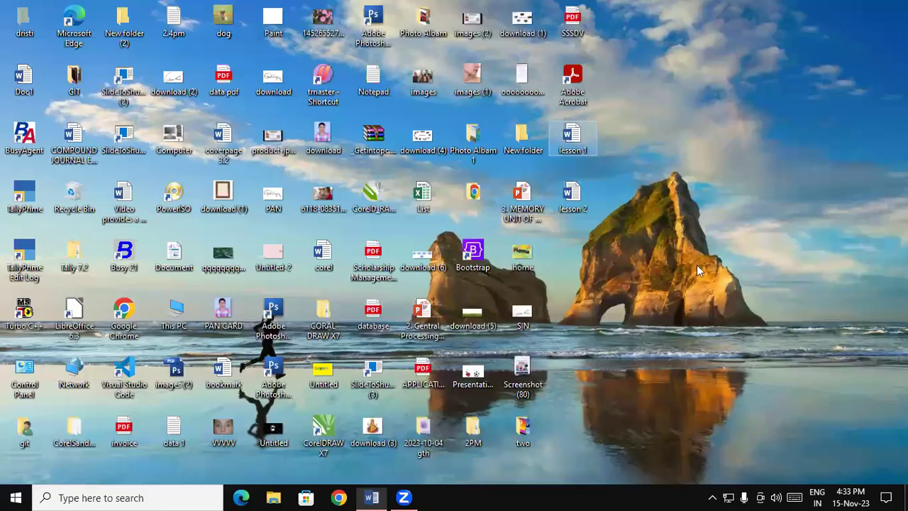
{"action": "double_click", "coordinate": [573, 139]}
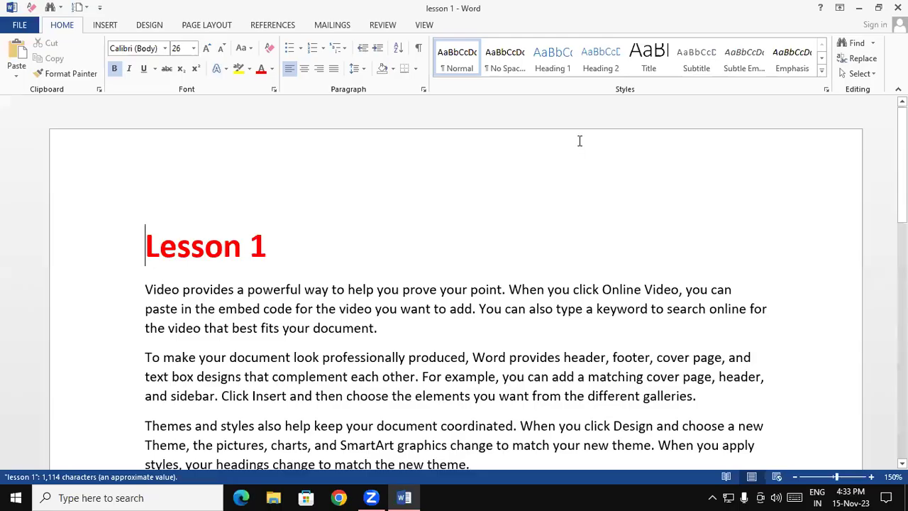
- Follow the Lesson 2 link, undo an accidental heading move, then follow the Lesson 1 link back
{"action": "scroll", "coordinate": [869, 280], "scroll_direction": "down", "scroll_amount": 5}
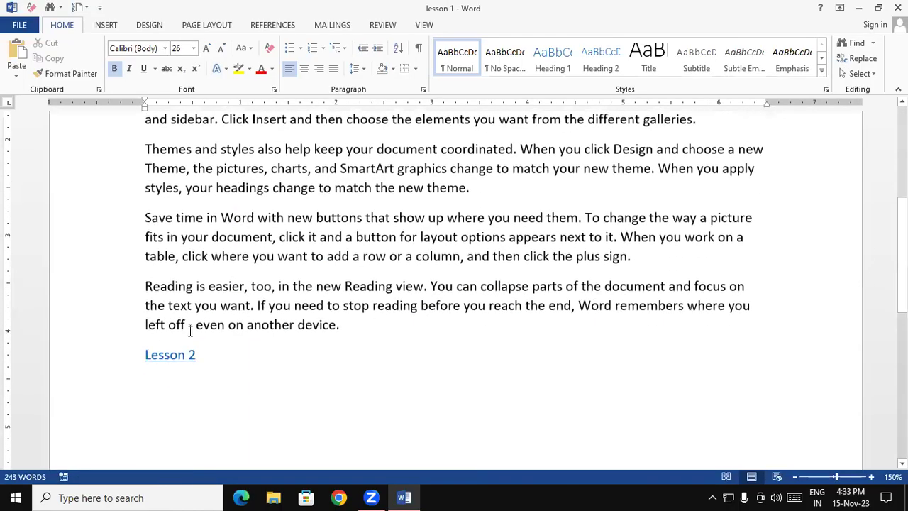
{"action": "left_click", "coordinate": [163, 352], "text": "ctrl"}
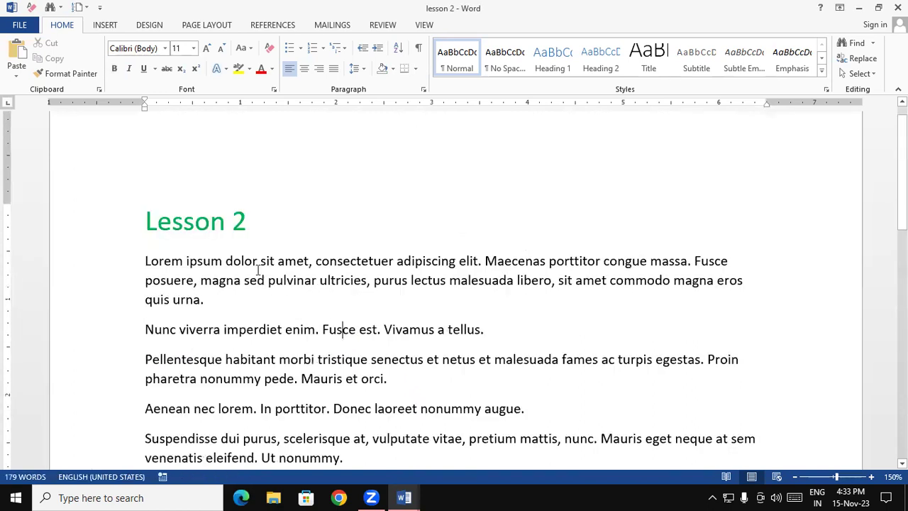
{"action": "mouse_move", "coordinate": [142, 220]}
{"action": "left_mouse_down"}
{"action": "mouse_move", "coordinate": [270, 230]}
{"action": "mouse_move", "coordinate": [460, 262]}
{"action": "left_mouse_up"}
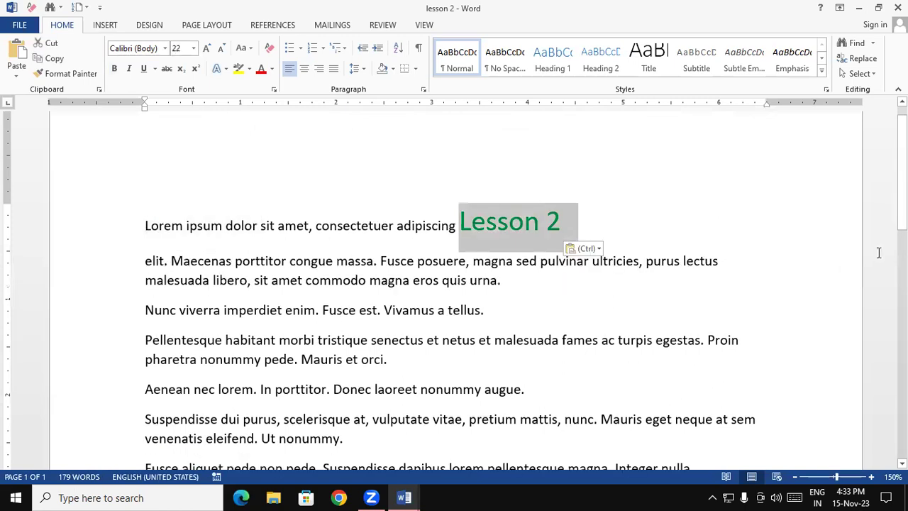
{"action": "key", "text": "ctrl+z"}
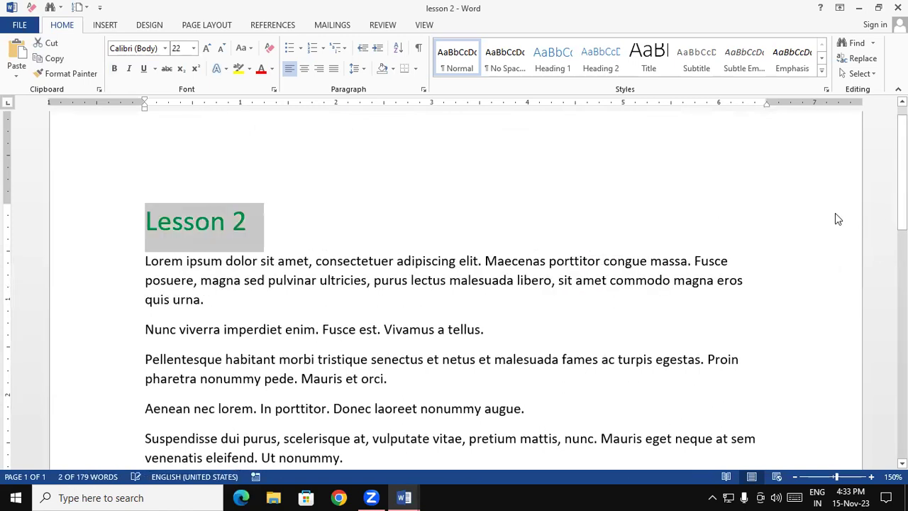
{"action": "left_click", "coordinate": [566, 221]}
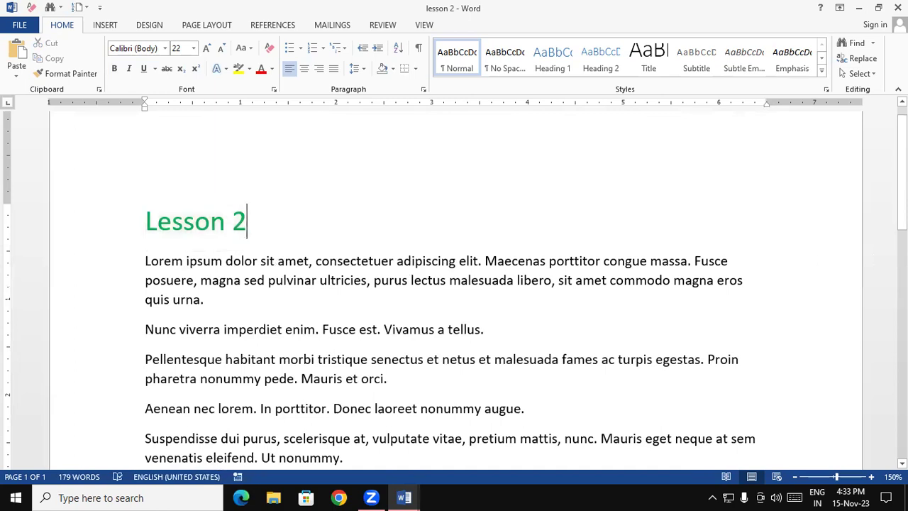
{"action": "scroll", "coordinate": [565, 221], "scroll_direction": "down", "scroll_amount": 5}
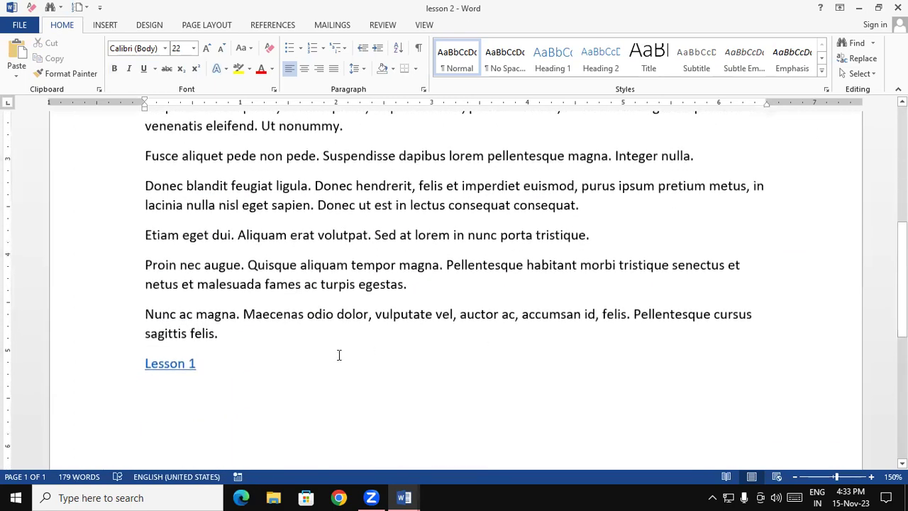
{"action": "left_click", "coordinate": [186, 370], "text": "ctrl"}
{"action": "scroll", "coordinate": [189, 368], "scroll_direction": "up", "scroll_amount": 2}
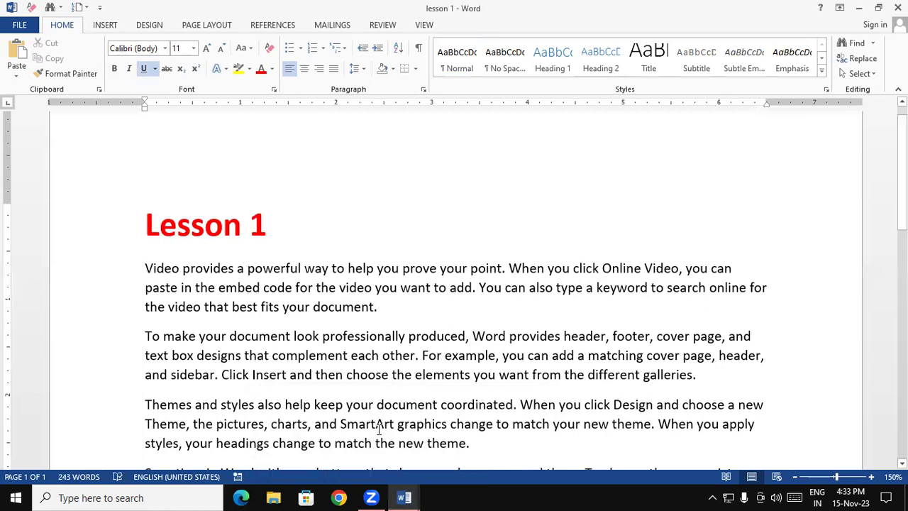
{"action": "left_click", "coordinate": [80, 7]}
{"action": "left_click", "coordinate": [237, 217]}
{"action": "left_click", "coordinate": [104, 25]}
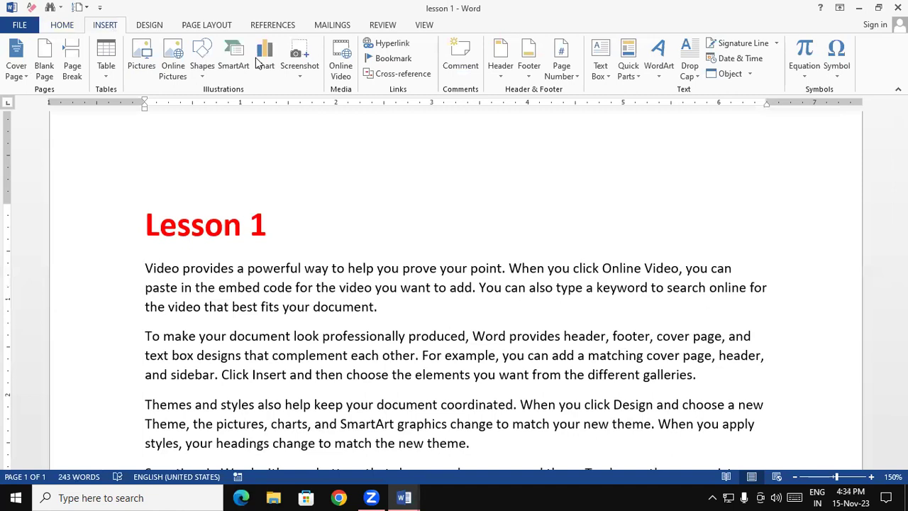
{"action": "left_click", "coordinate": [401, 43]}
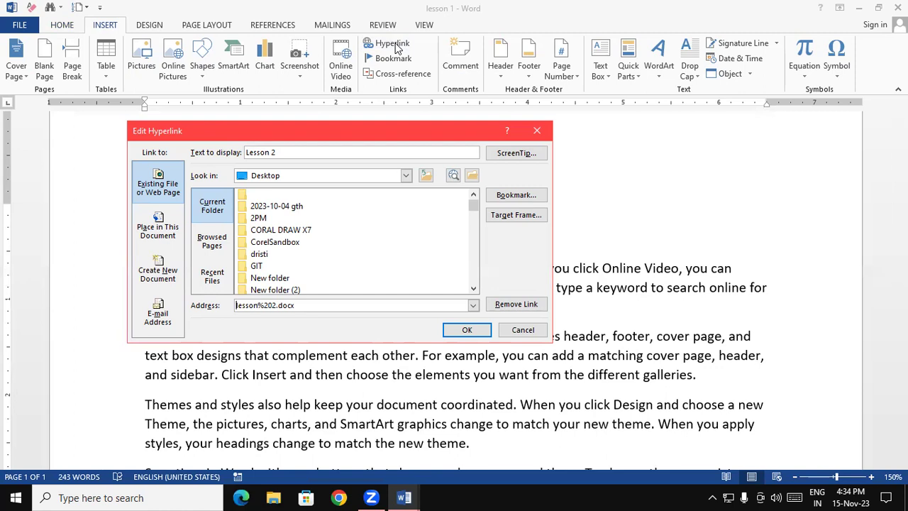
{"action": "left_click", "coordinate": [537, 131]}
{"action": "left_click", "coordinate": [379, 337]}
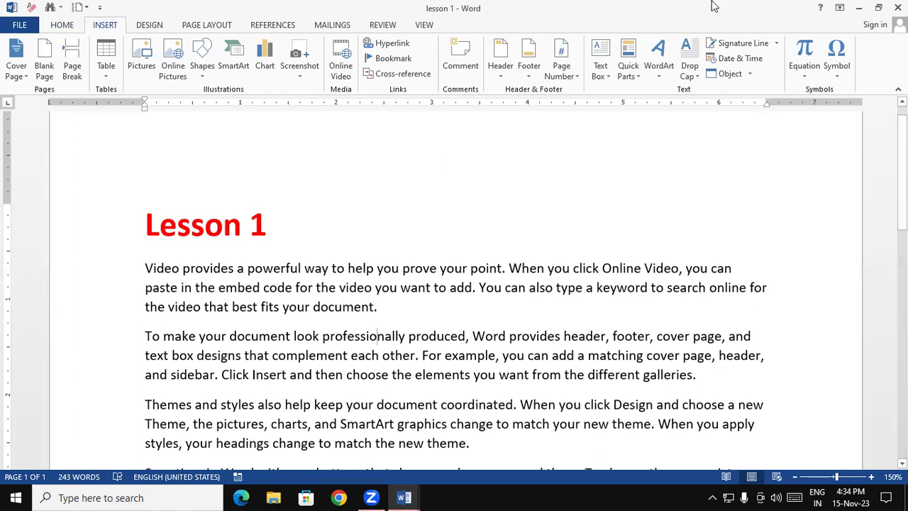
{"action": "left_click", "coordinate": [859, 7]}
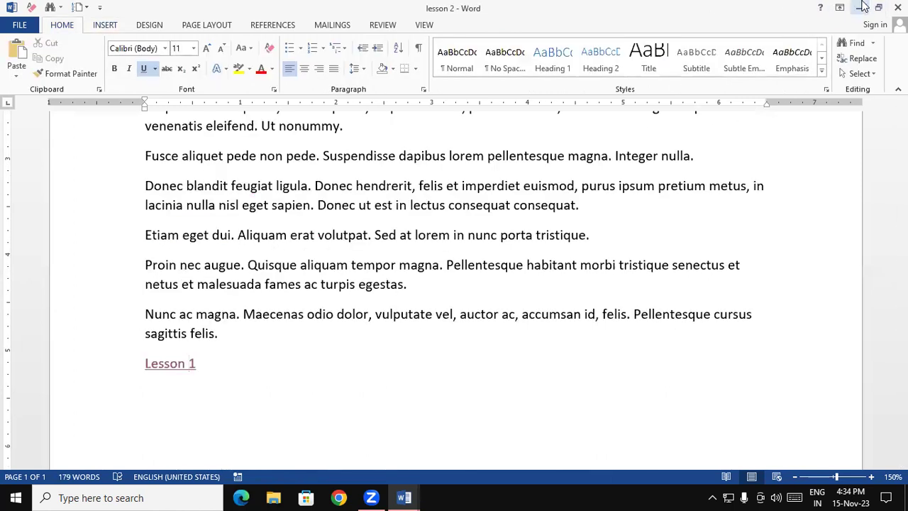
{"action": "left_click", "coordinate": [859, 7]}
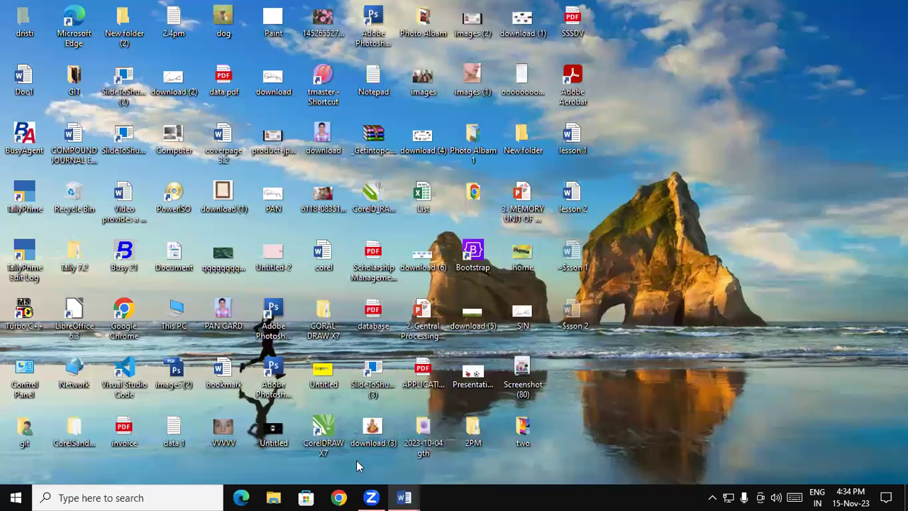
{"action": "left_click", "coordinate": [415, 497]}
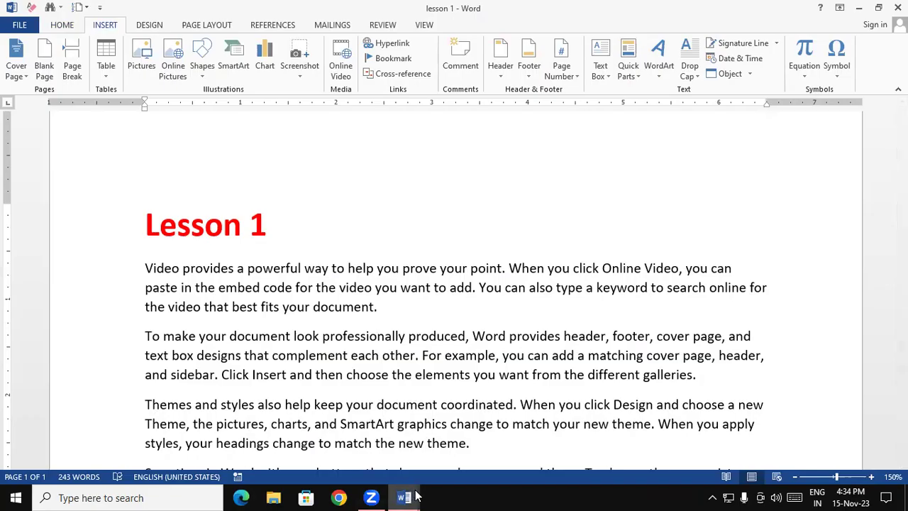
{"action": "key", "text": "alt+Tab"}
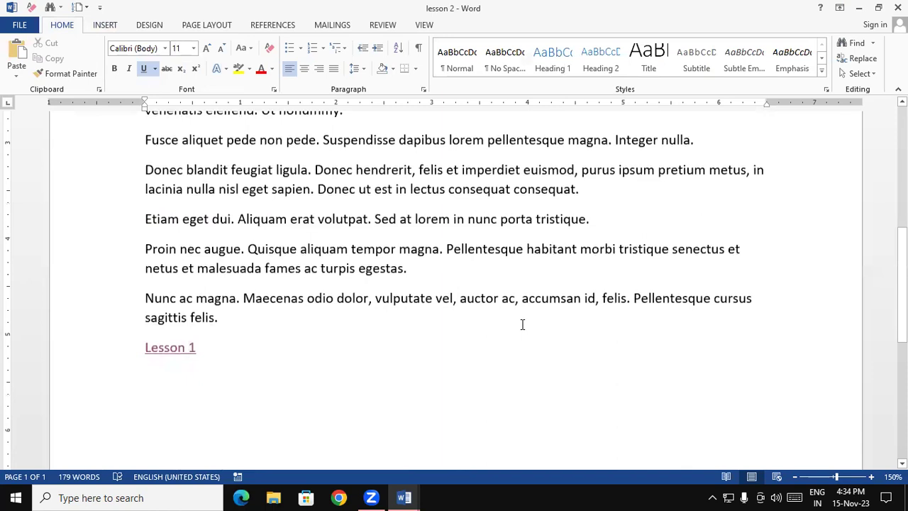
{"action": "left_click", "coordinate": [183, 347], "text": "ctrl"}
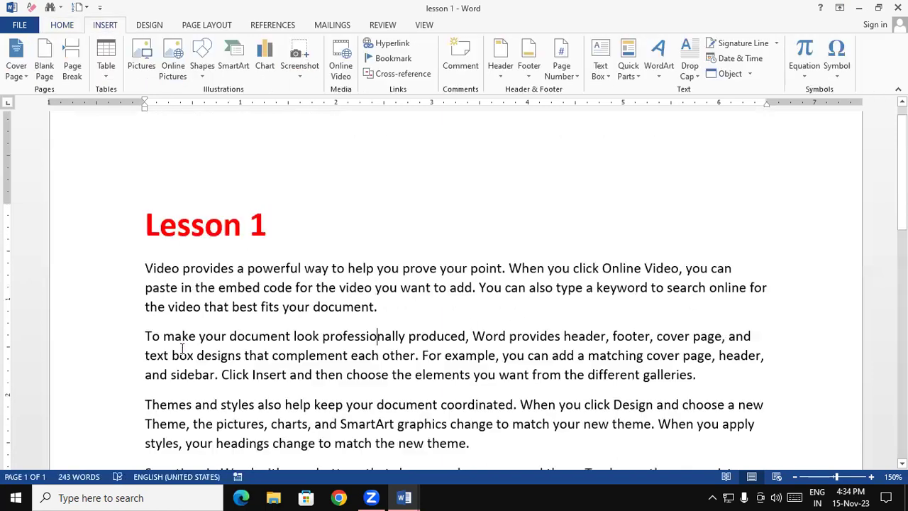
{"action": "scroll", "coordinate": [817, 300], "scroll_direction": "down", "scroll_amount": 4}
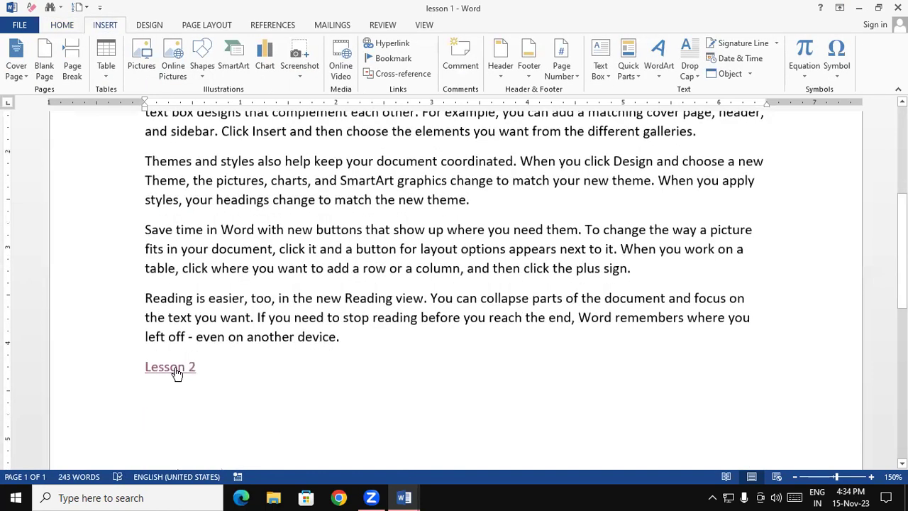
{"action": "left_click", "coordinate": [177, 369], "text": "ctrl"}
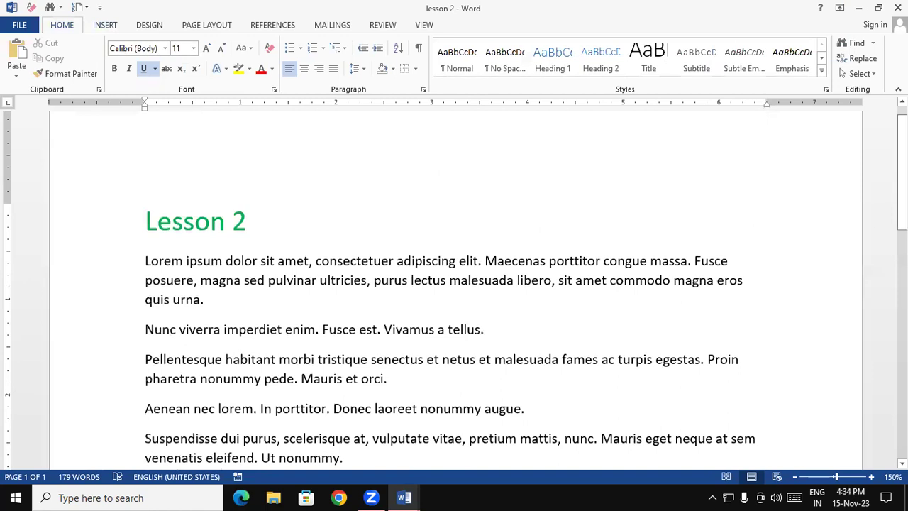
{"action": "scroll", "coordinate": [562, 348], "scroll_direction": "down", "scroll_amount": 3}
{"action": "scroll", "coordinate": [312, 367], "scroll_direction": "down", "scroll_amount": 3}
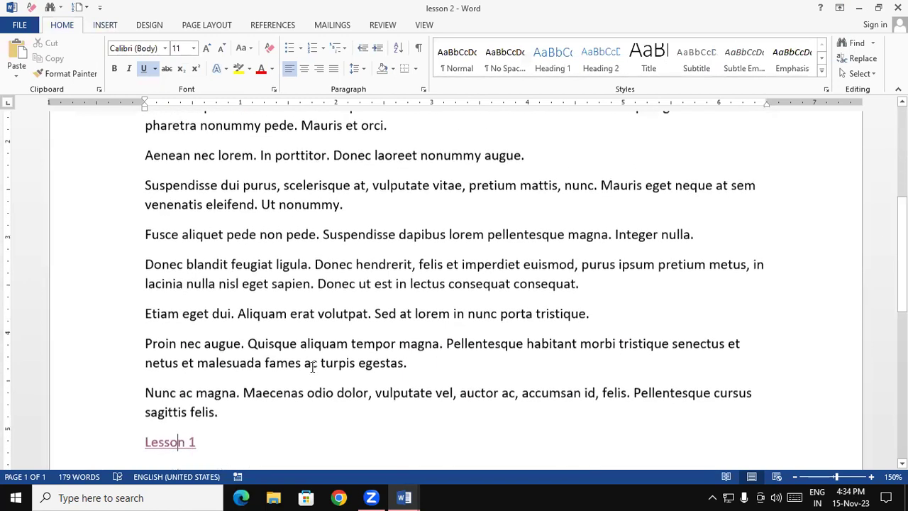
{"action": "left_click", "coordinate": [177, 442], "text": "ctrl"}
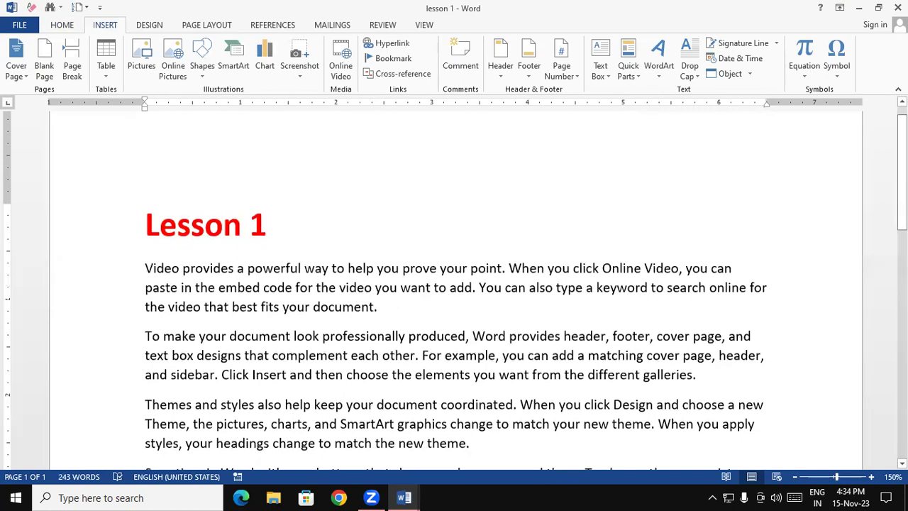
{"action": "scroll", "coordinate": [178, 440], "scroll_direction": "down", "scroll_amount": 3}
{"action": "scroll", "coordinate": [178, 440], "scroll_direction": "down", "scroll_amount": 2}
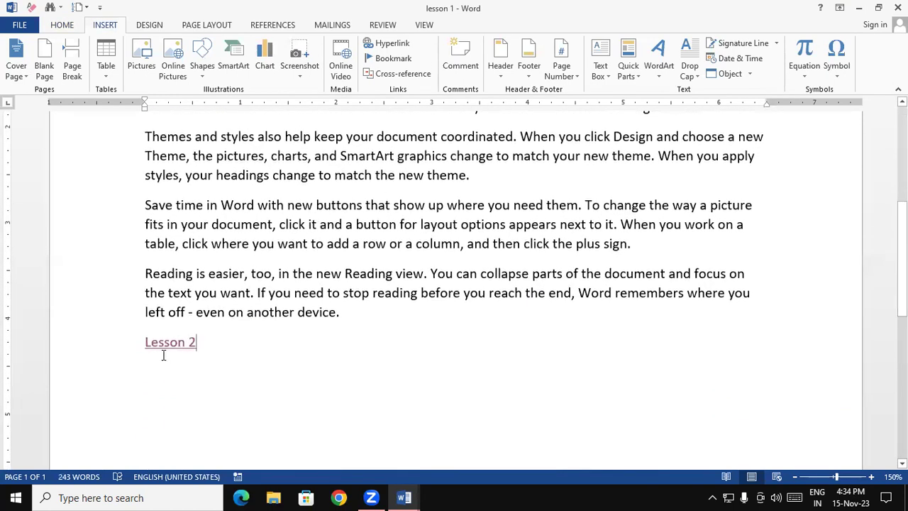
{"action": "left_click_drag", "start_coordinate": [142, 342], "coordinate": [199, 346]}
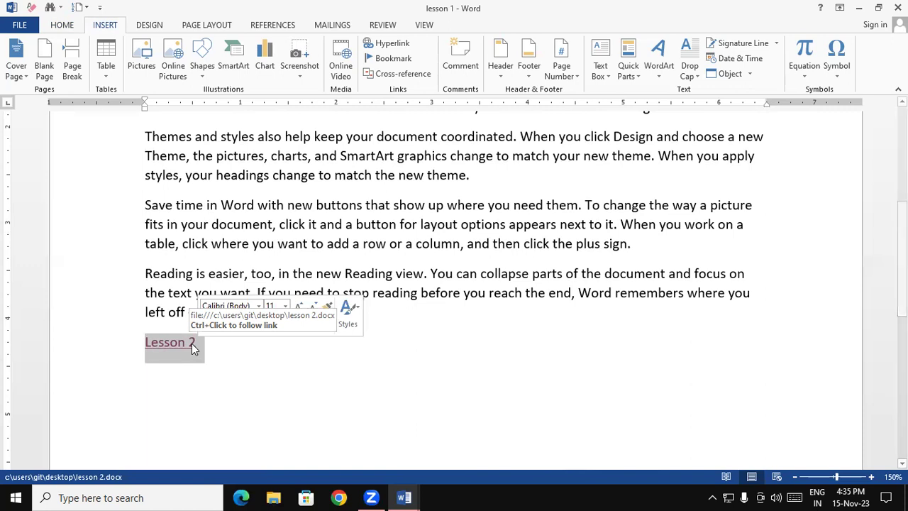
- Add new empty lines below the Lesson 2 link
{"action": "double_click", "coordinate": [152, 380]}
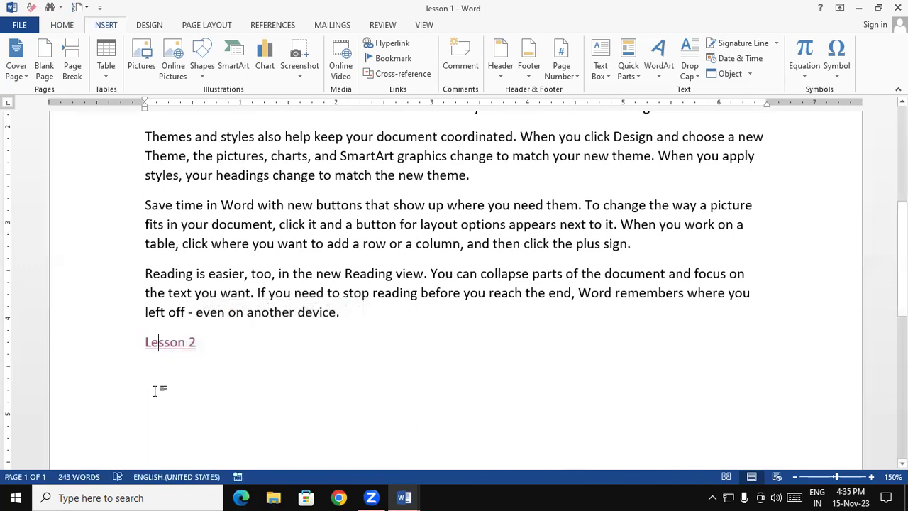
{"action": "left_click", "coordinate": [167, 405]}
{"action": "key", "text": "Return"}
{"action": "type", "text": "."}
{"action": "key", "text": "Return"}
{"action": "key", "text": "Return"}
{"action": "key", "text": "Return"}
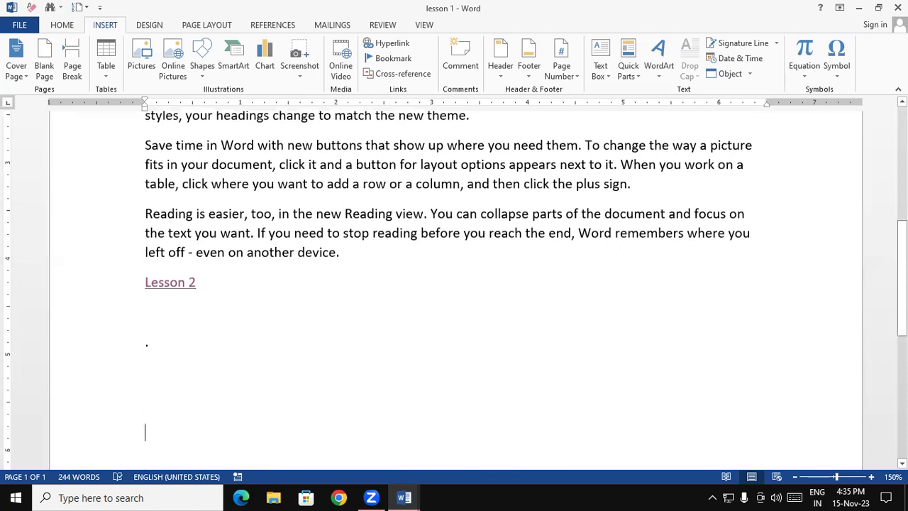
{"action": "scroll", "coordinate": [782, 318], "scroll_direction": "down", "scroll_amount": 3}
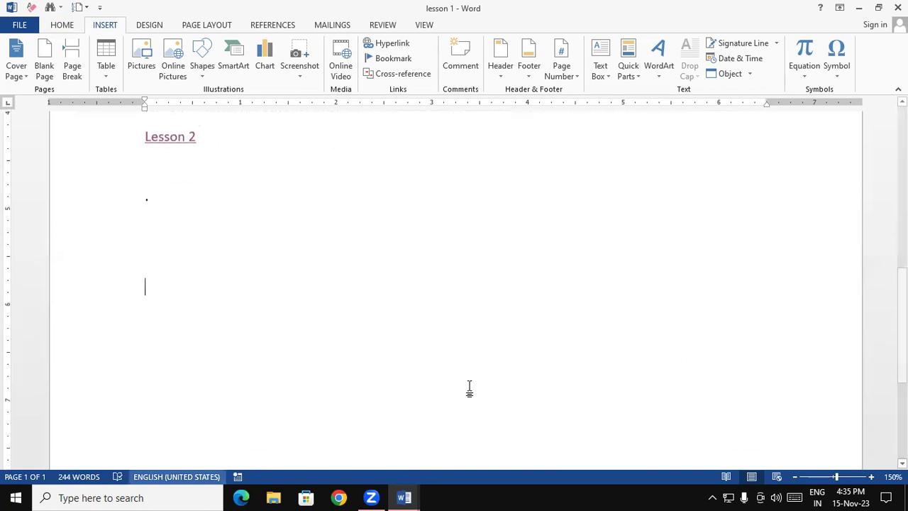
- Insert a hyperlink to the Desktop lesson 2 file, shown as lesson 2.docx
{"action": "left_click", "coordinate": [373, 46]}
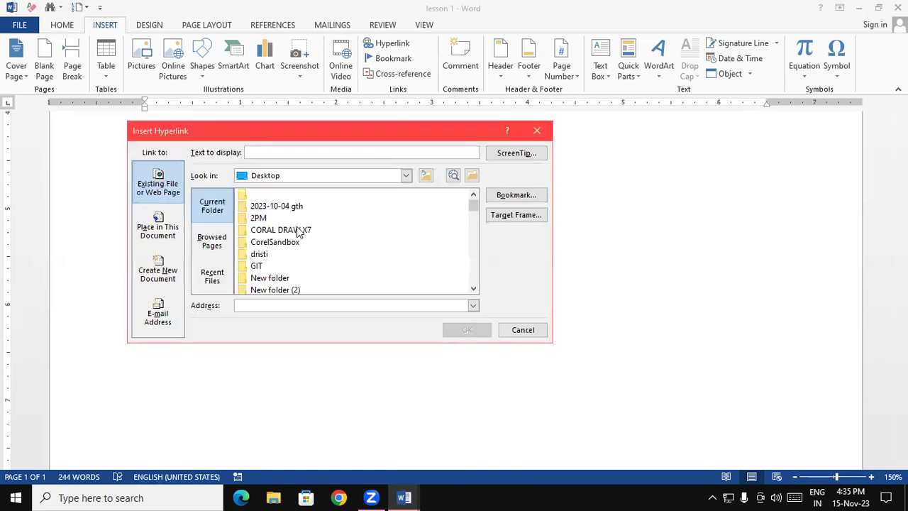
{"action": "left_click_drag", "start_coordinate": [474, 203], "coordinate": [473, 245]}
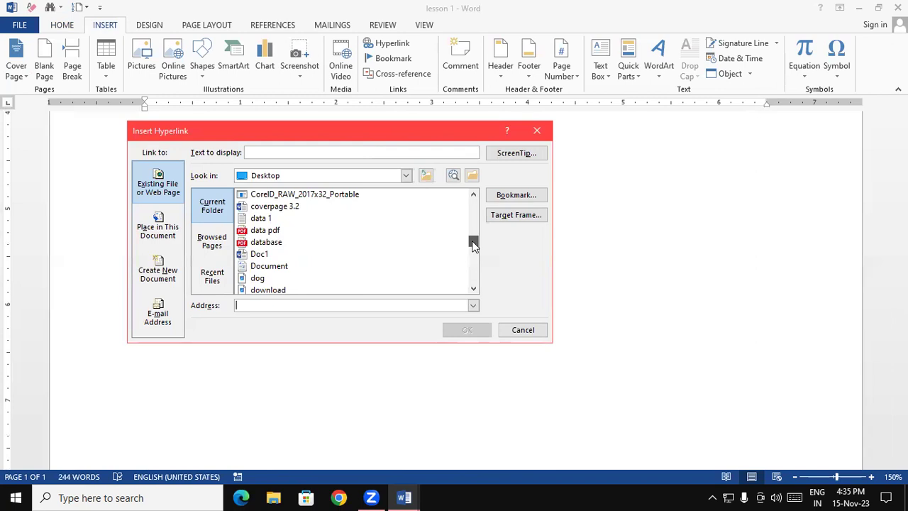
{"action": "left_click", "coordinate": [474, 259]}
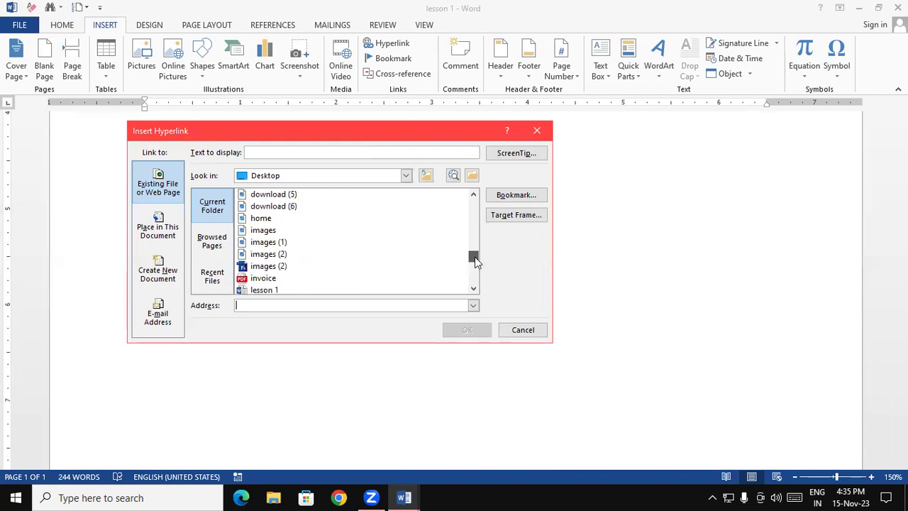
{"action": "left_click_drag", "start_coordinate": [475, 257], "coordinate": [475, 262]}
{"action": "left_click", "coordinate": [290, 256]}
{"action": "left_click", "coordinate": [467, 331]}
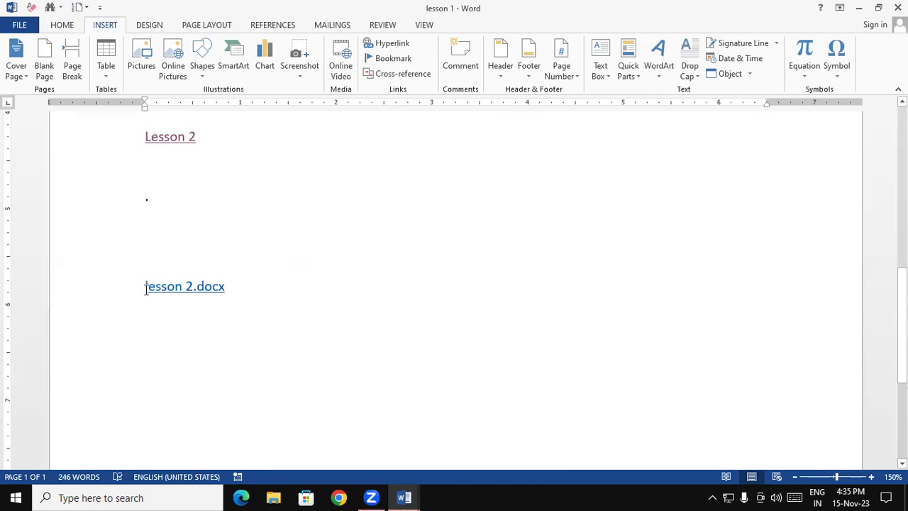
{"action": "left_click", "coordinate": [226, 295]}
{"action": "left_click_drag", "start_coordinate": [145, 286], "coordinate": [241, 291]}
{"action": "left_click", "coordinate": [233, 268]}
- On a fresh line, start another hyperlink from Browsed Pages and launch Chrome
{"action": "scroll", "coordinate": [84, 191], "scroll_direction": "down", "scroll_amount": 1}
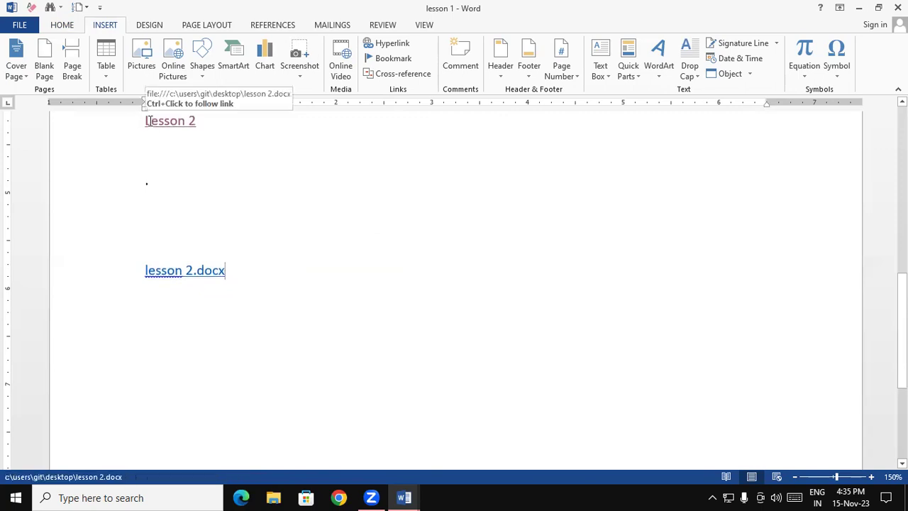
{"action": "left_click_drag", "start_coordinate": [144, 121], "coordinate": [229, 120]}
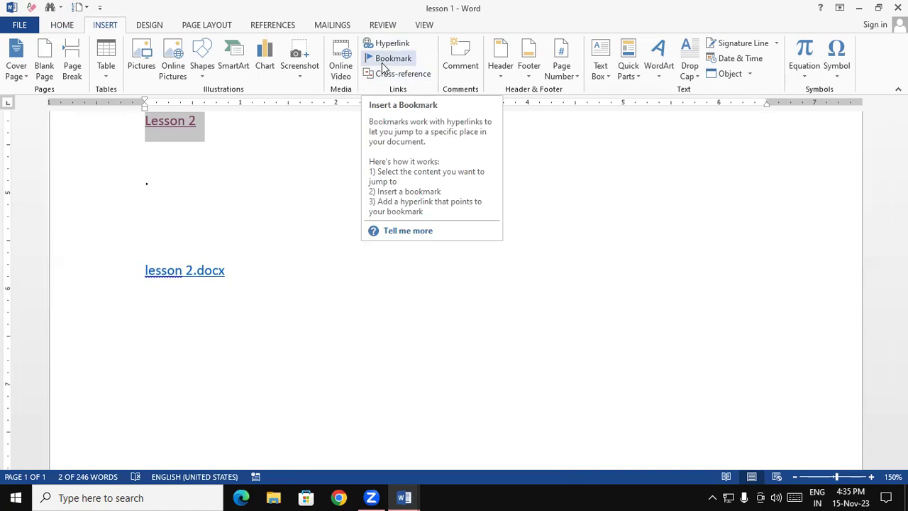
{"action": "left_click", "coordinate": [314, 322]}
{"action": "key", "text": "Return"}
{"action": "key", "text": "Return"}
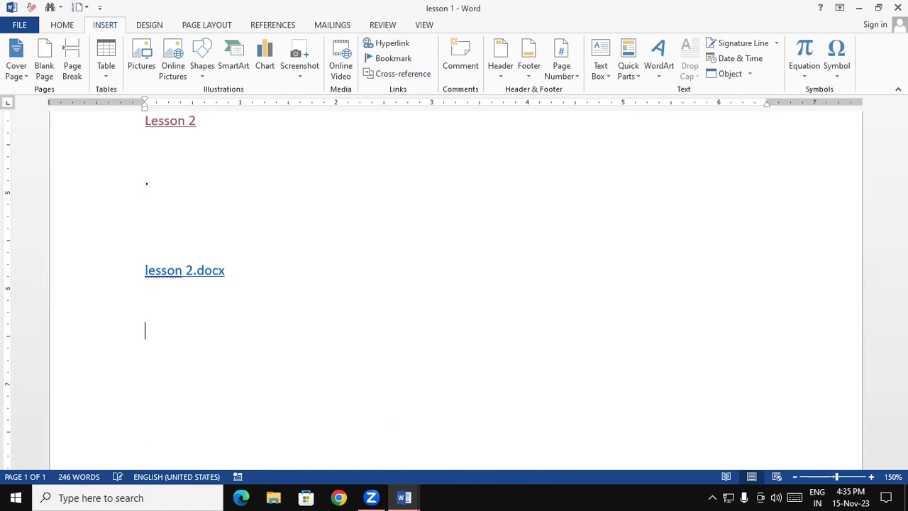
{"action": "left_click", "coordinate": [388, 43]}
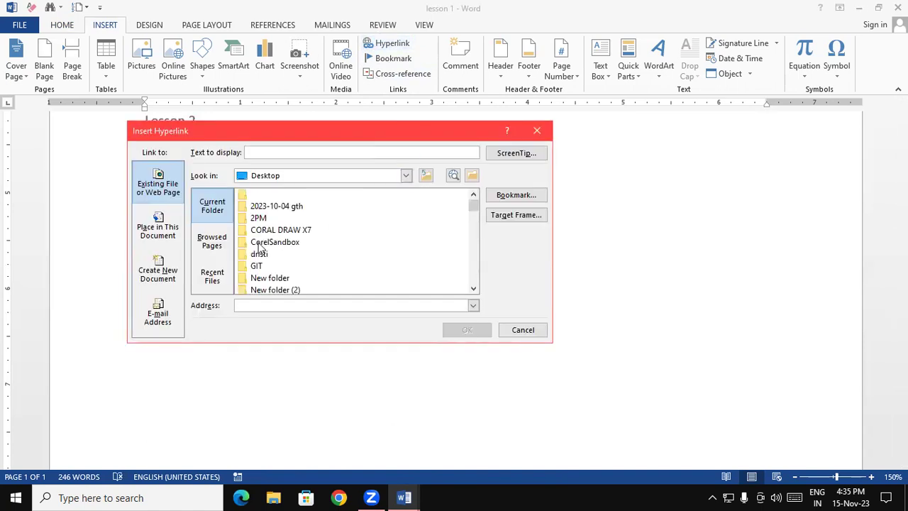
{"action": "left_click", "coordinate": [209, 244]}
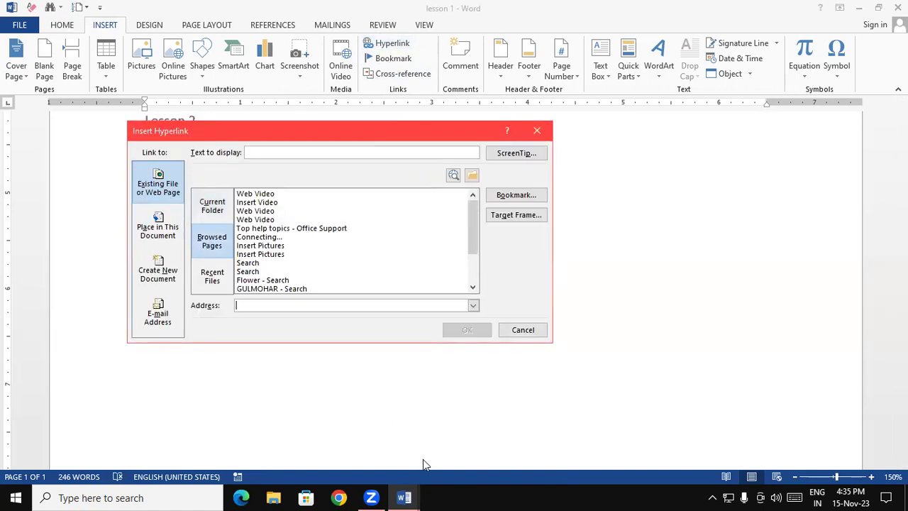
{"action": "left_click", "coordinate": [338, 498]}
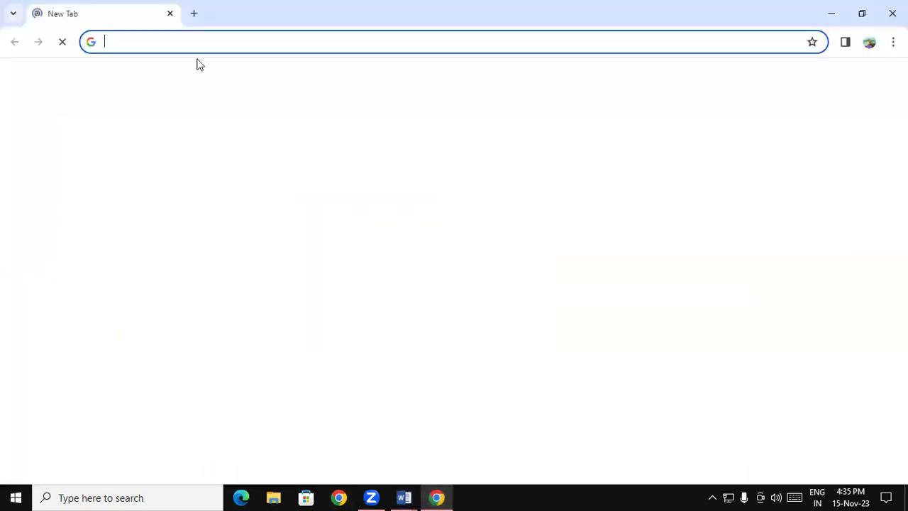
- Search Google for 'flower images' and copy the results page address
{"action": "left_click", "coordinate": [175, 71]}
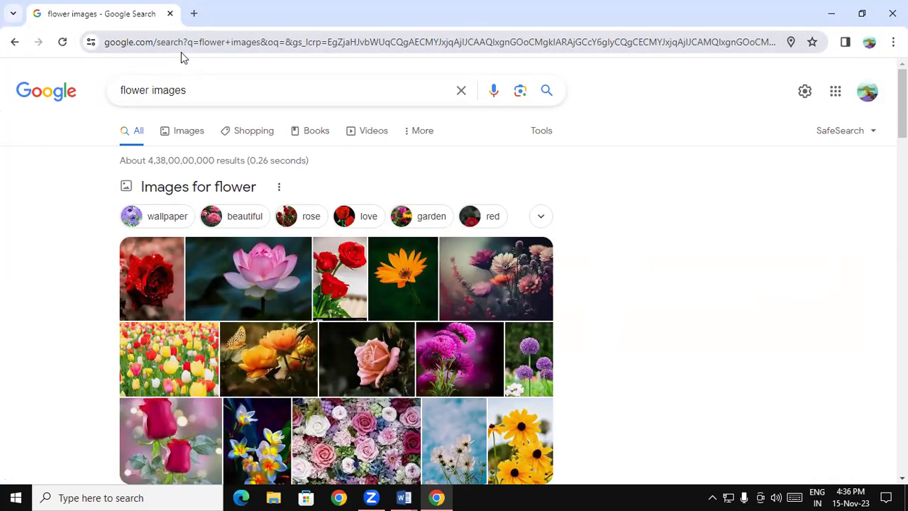
{"action": "left_click", "coordinate": [155, 44]}
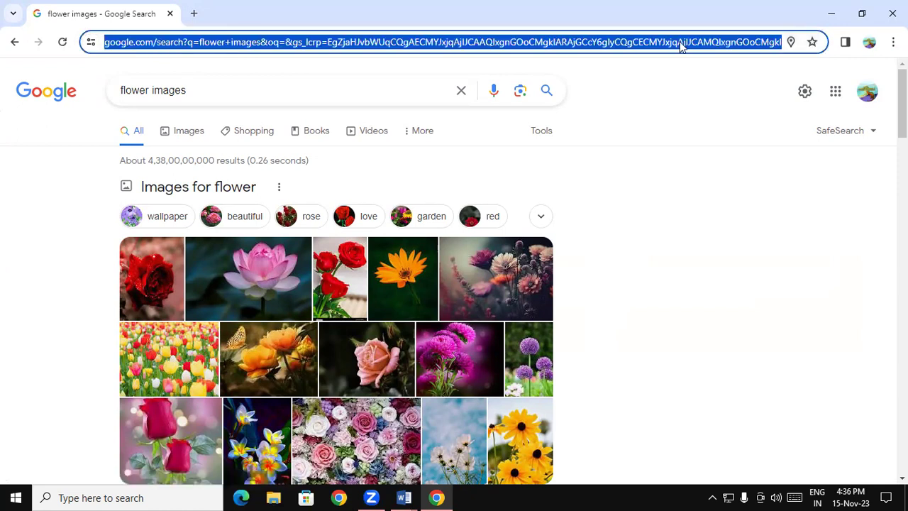
{"action": "right_click", "coordinate": [531, 47]}
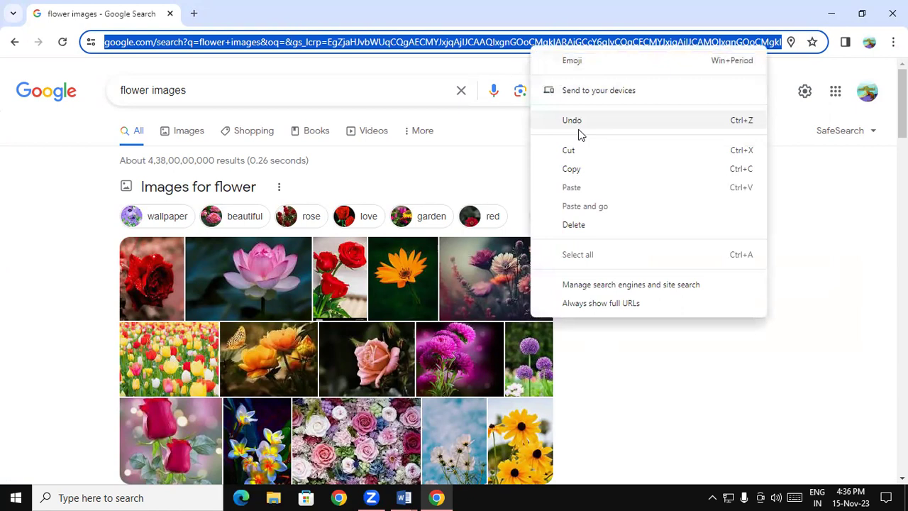
{"action": "left_click", "coordinate": [586, 169]}
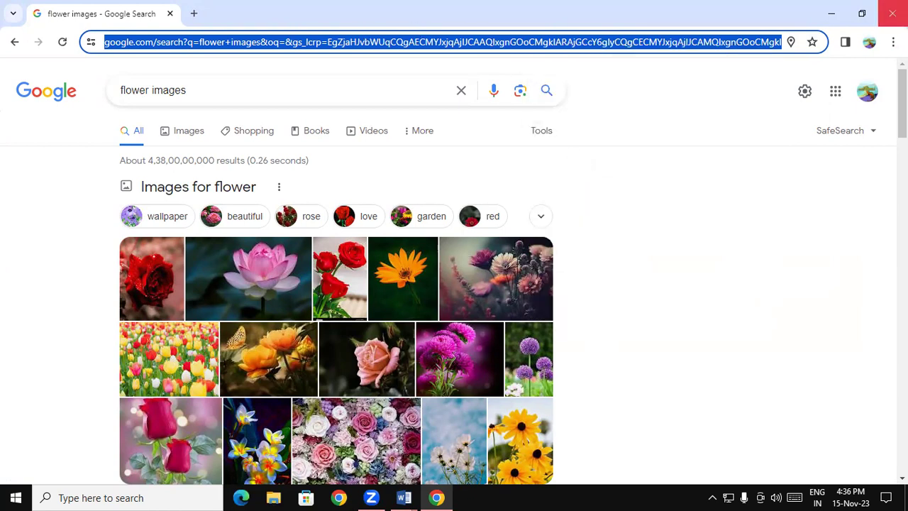
- Close Chrome and paste the flower-search URL as the new hyperlink below lesson 2.docx
{"action": "left_click", "coordinate": [892, 13]}
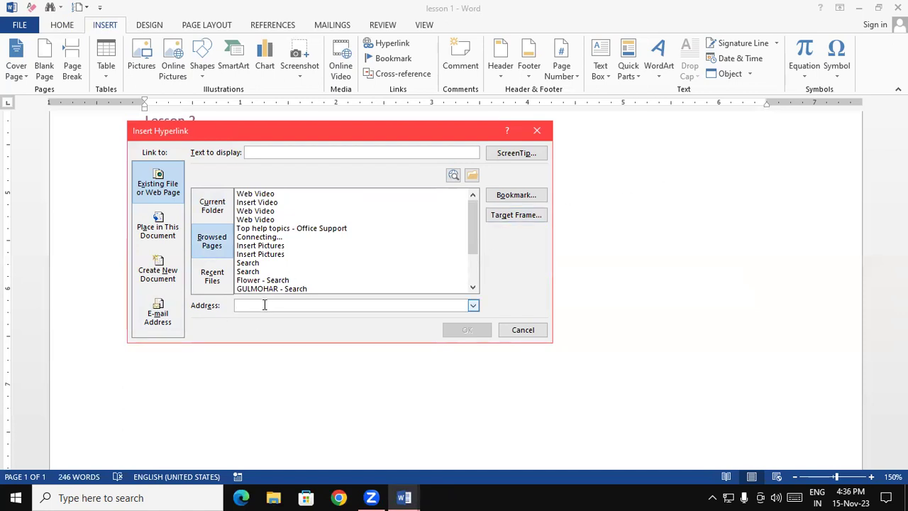
{"action": "key", "text": "ctrl+v"}
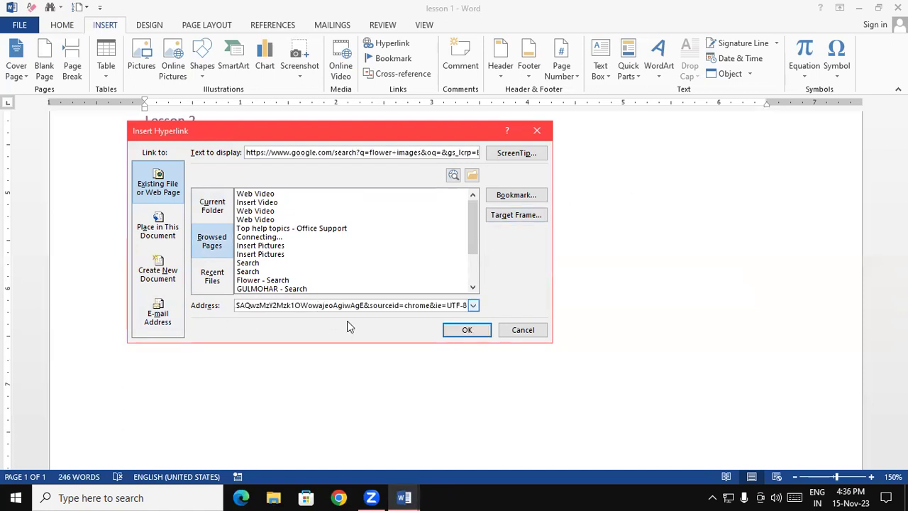
{"action": "left_click", "coordinate": [464, 331]}
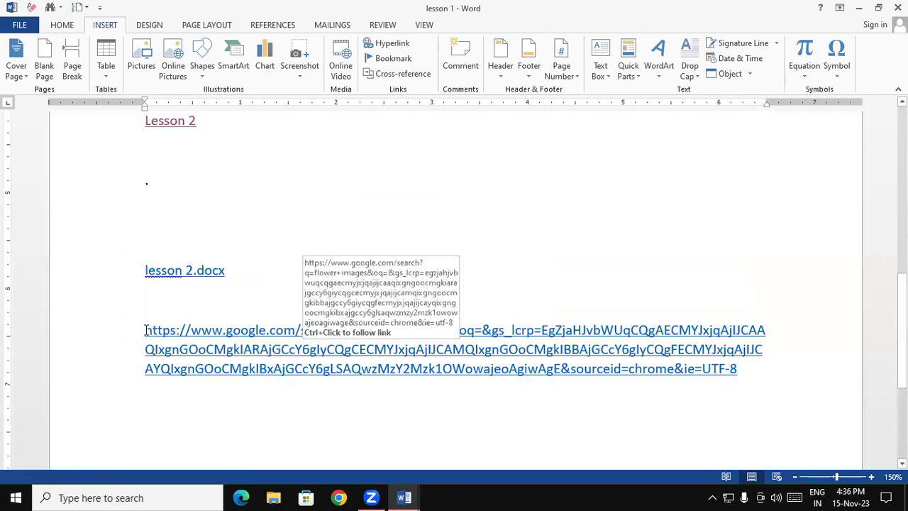
{"action": "left_click_drag", "start_coordinate": [146, 330], "coordinate": [739, 374]}
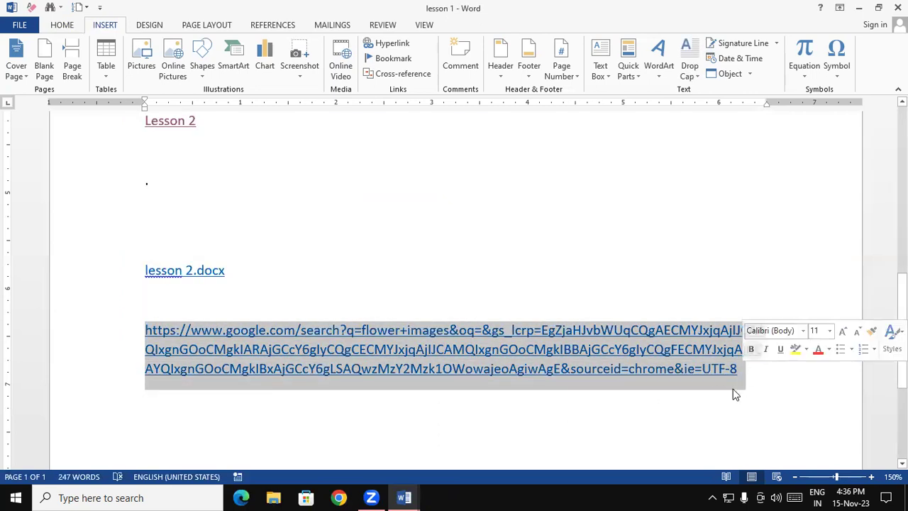
{"action": "left_click", "coordinate": [518, 414]}
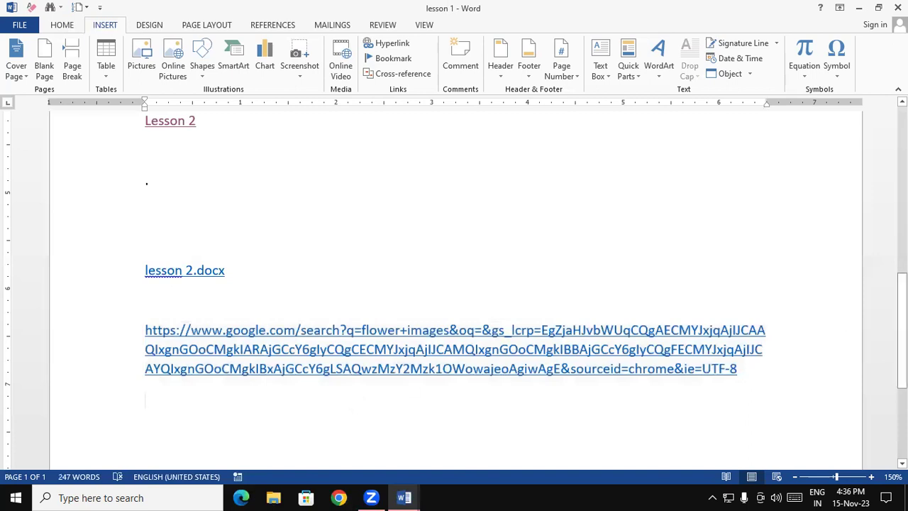
- Type 'Flower Image Link' and hyperlink it to the copied flower-search URL
{"action": "scroll", "coordinate": [348, 400], "scroll_direction": "down", "scroll_amount": 3}
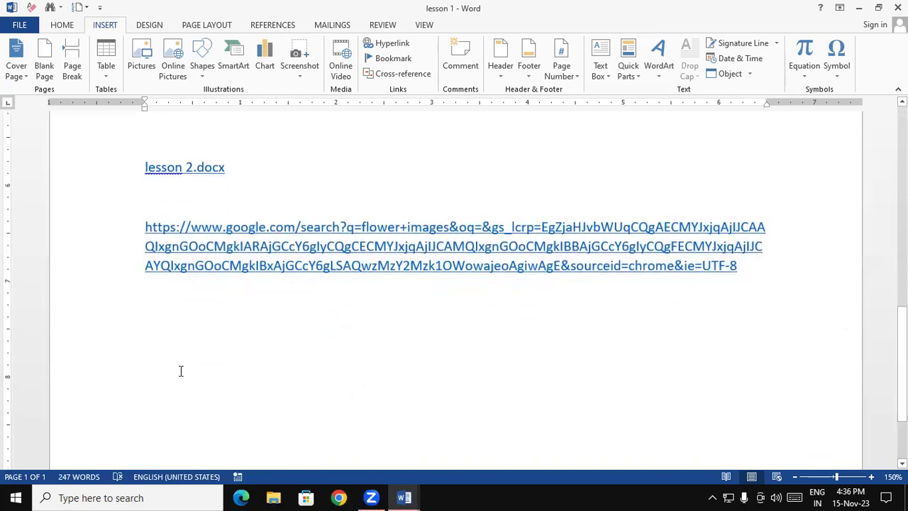
{"action": "type", "text": "Flo"}
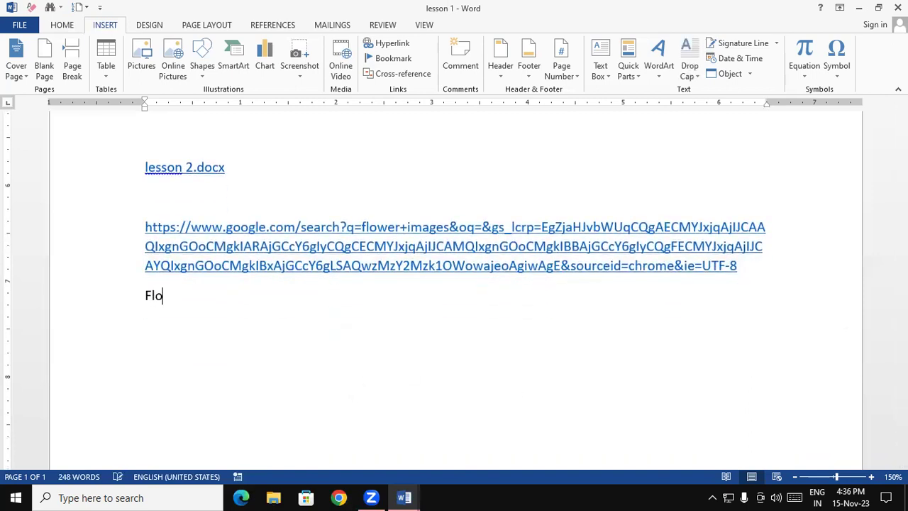
{"action": "type", "text": "wer "}
{"action": "type", "text": "Image "}
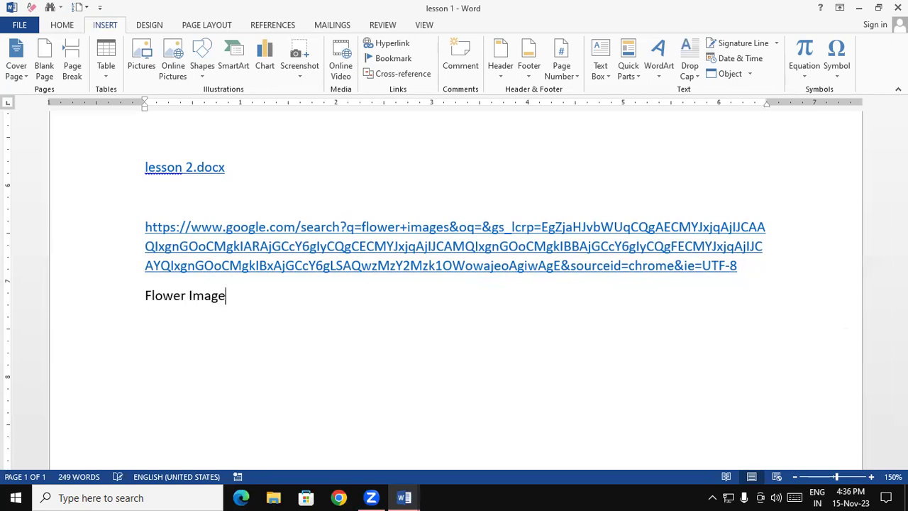
{"action": "type", "text": "Link"}
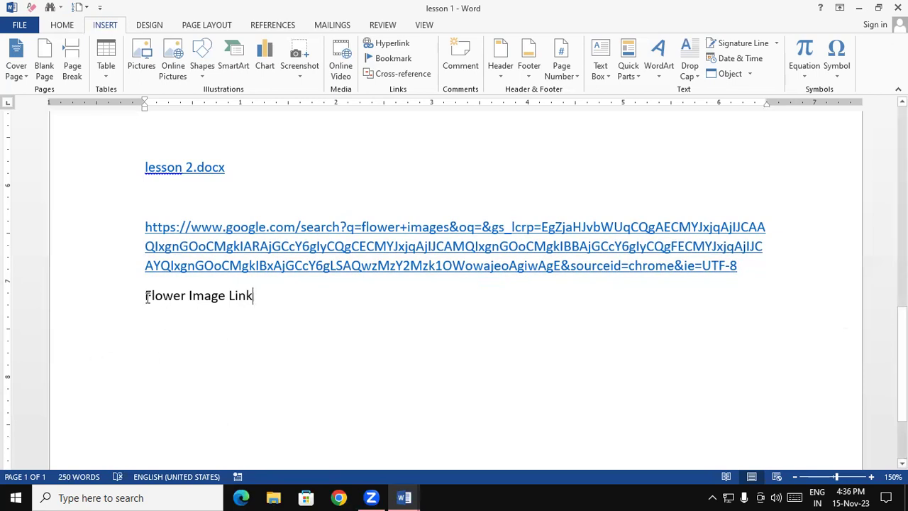
{"action": "left_click_drag", "start_coordinate": [144, 296], "coordinate": [247, 295]}
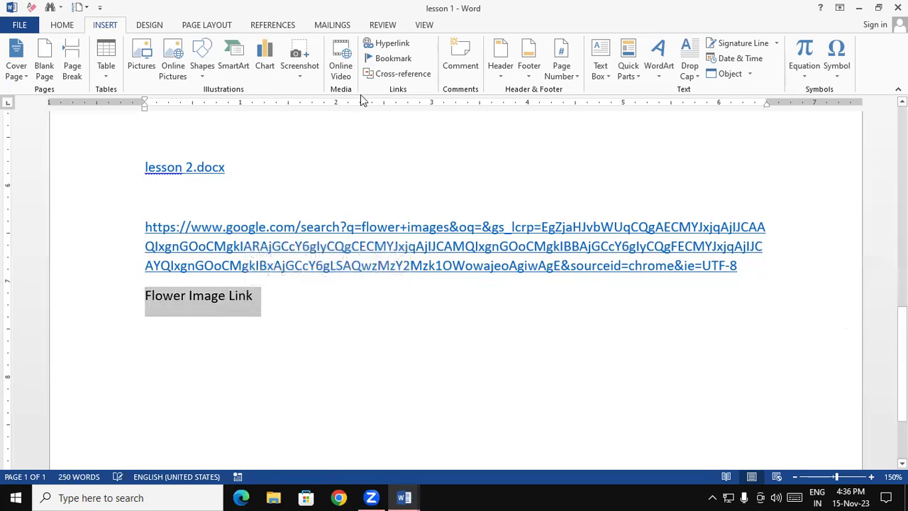
{"action": "left_click", "coordinate": [386, 43]}
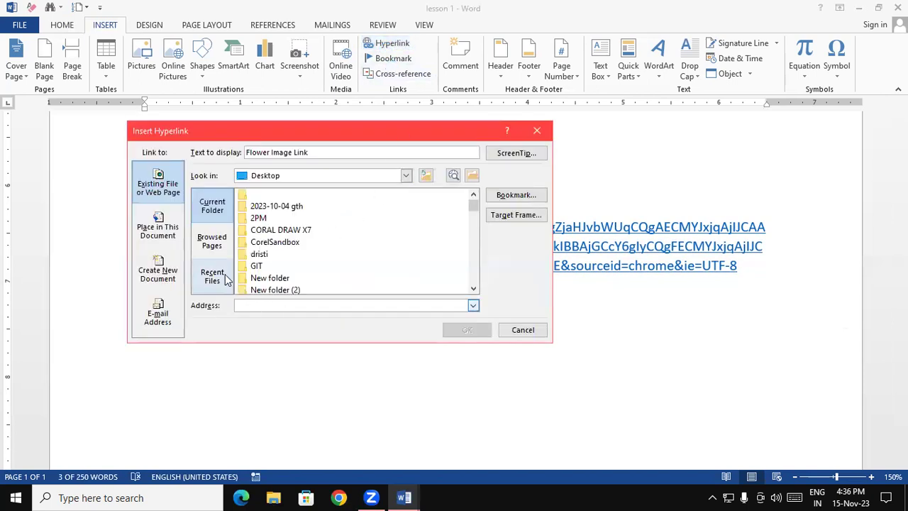
{"action": "left_click", "coordinate": [211, 241]}
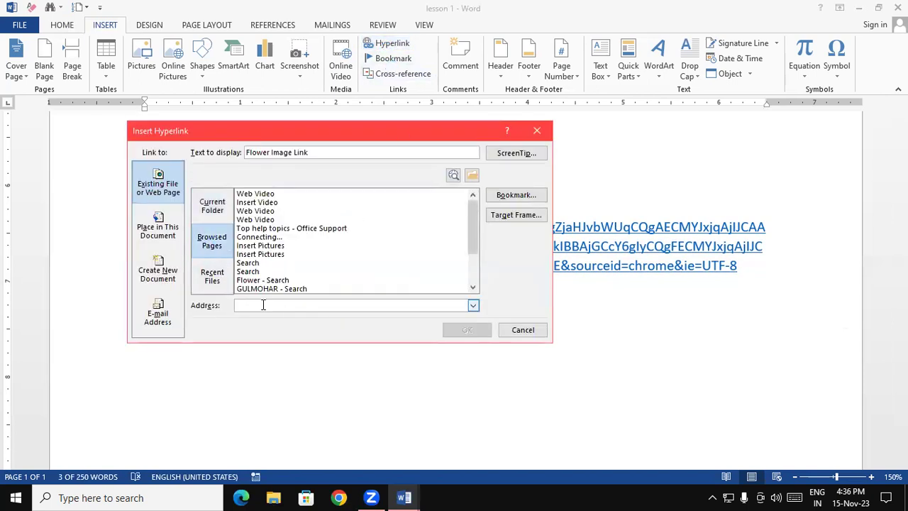
{"action": "key", "text": "ctrl+v"}
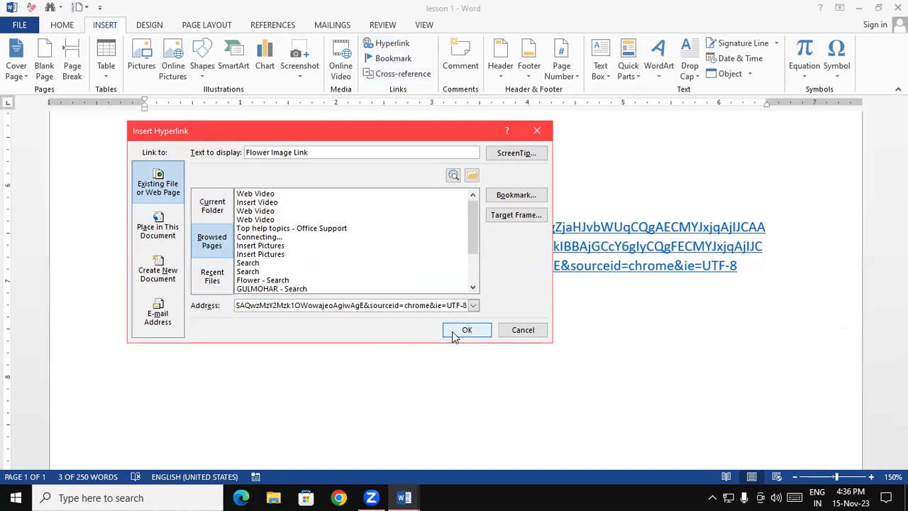
{"action": "left_click", "coordinate": [454, 334]}
{"action": "key", "text": "Return"}
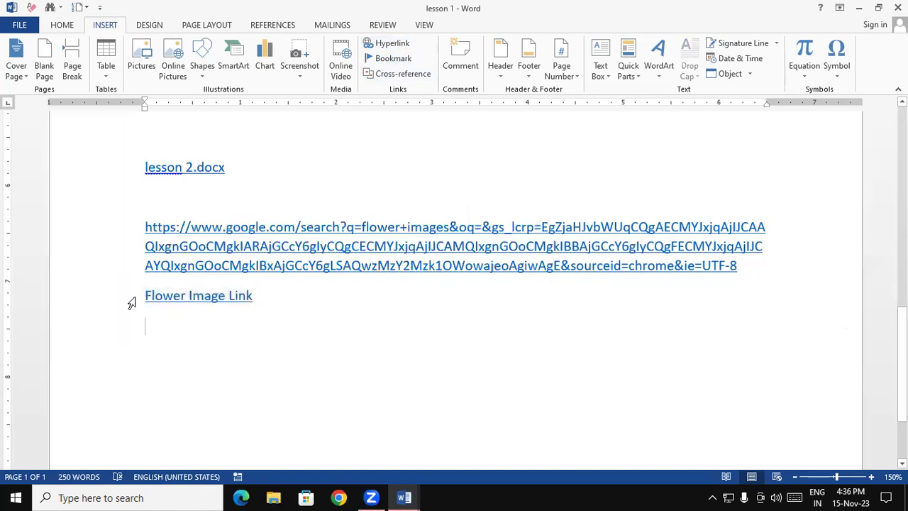
{"action": "left_click", "coordinate": [283, 325]}
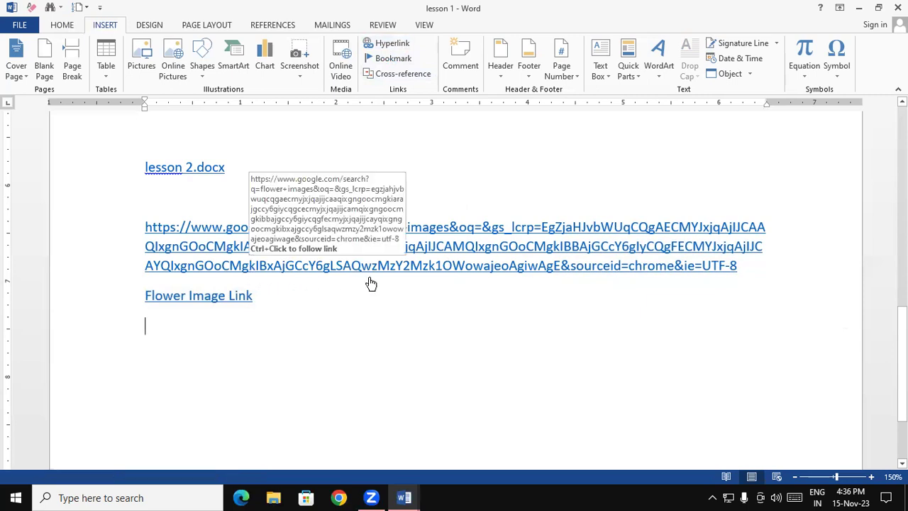
- Follow the flower links to confirm they open Google's flower images results in Chrome
{"action": "left_click", "coordinate": [437, 271], "text": "ctrl"}
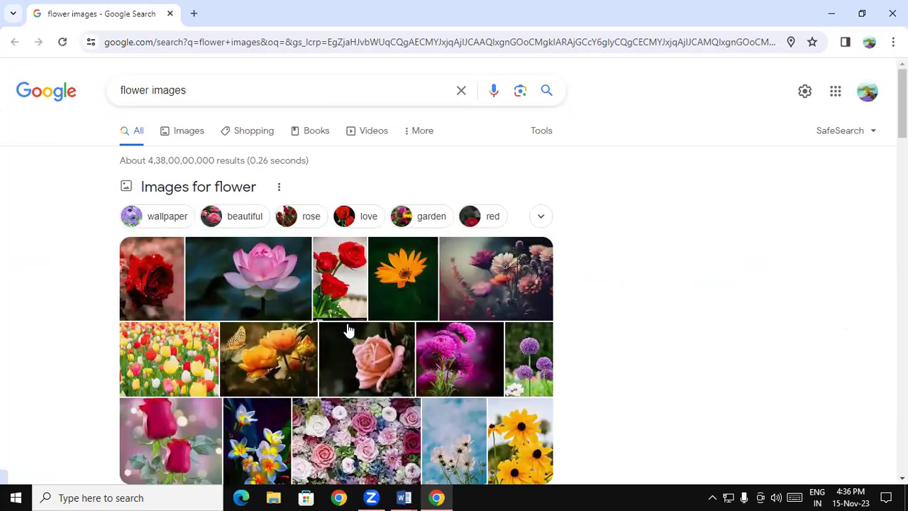
{"action": "left_click", "coordinate": [892, 12]}
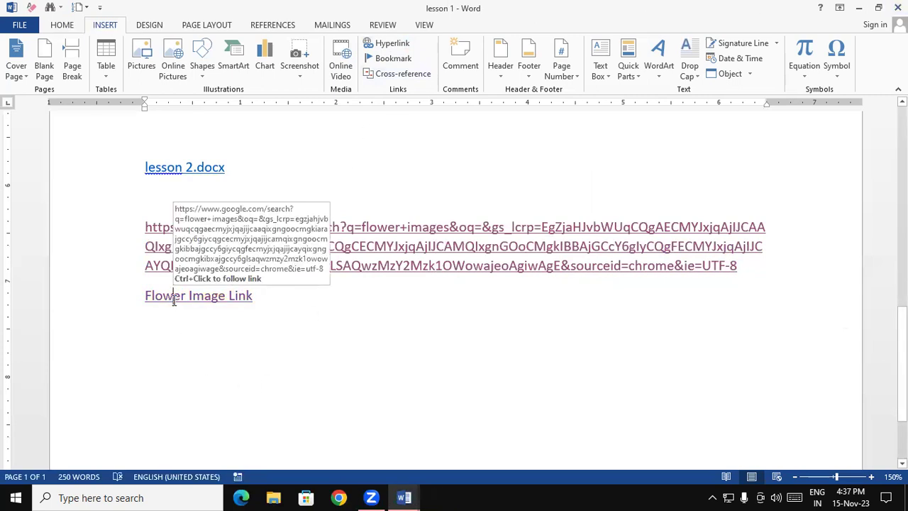
{"action": "left_click", "coordinate": [272, 227], "text": "ctrl"}
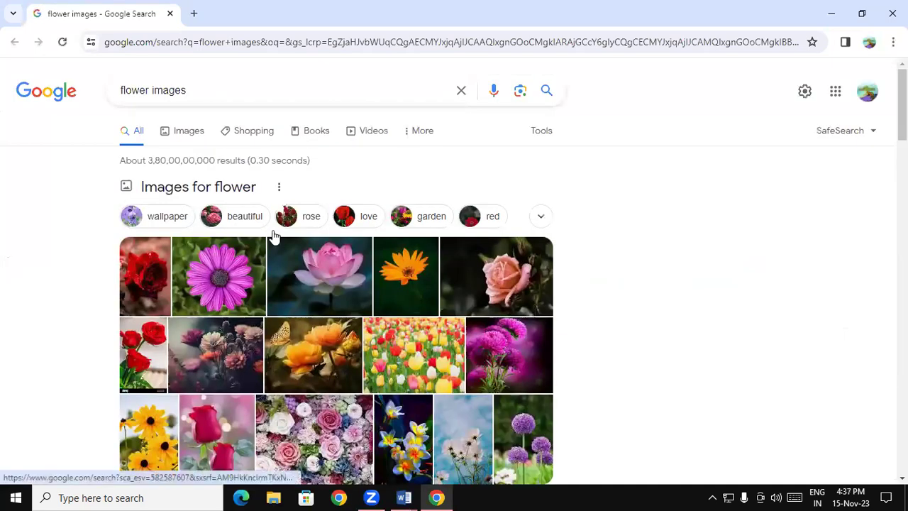
- In a new tab, search Google Images for 'god image', fixing the 'gpd' typo, and select the address
{"action": "left_click", "coordinate": [195, 14]}
{"action": "left_click", "coordinate": [194, 41]}
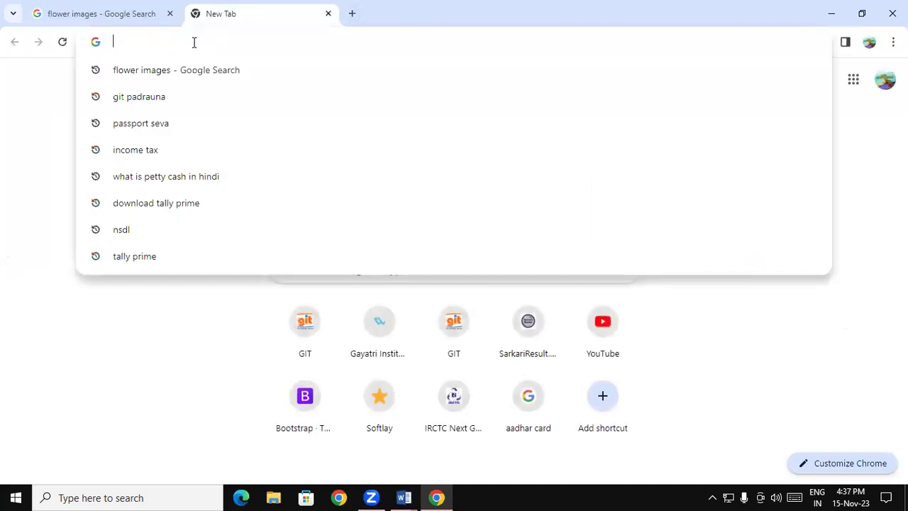
{"action": "type", "text": "gpd image"}
{"action": "key", "text": "Return"}
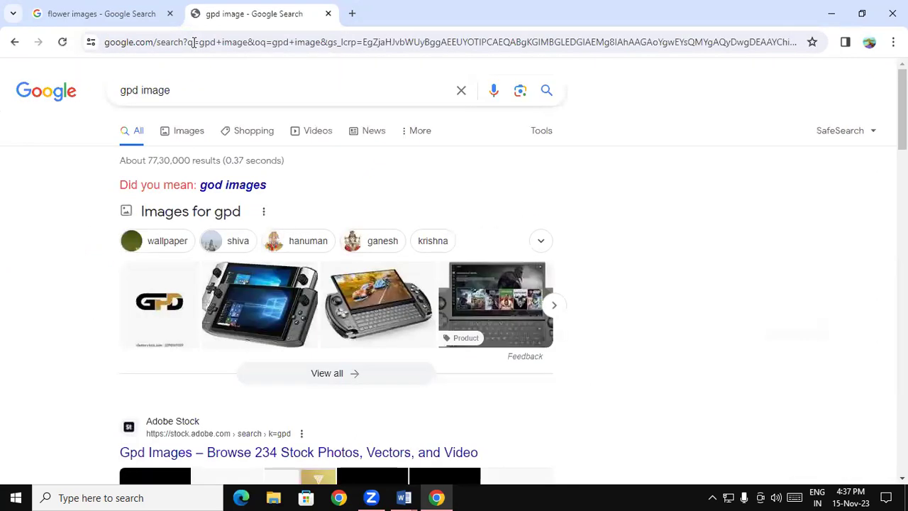
{"action": "left_click", "coordinate": [169, 140]}
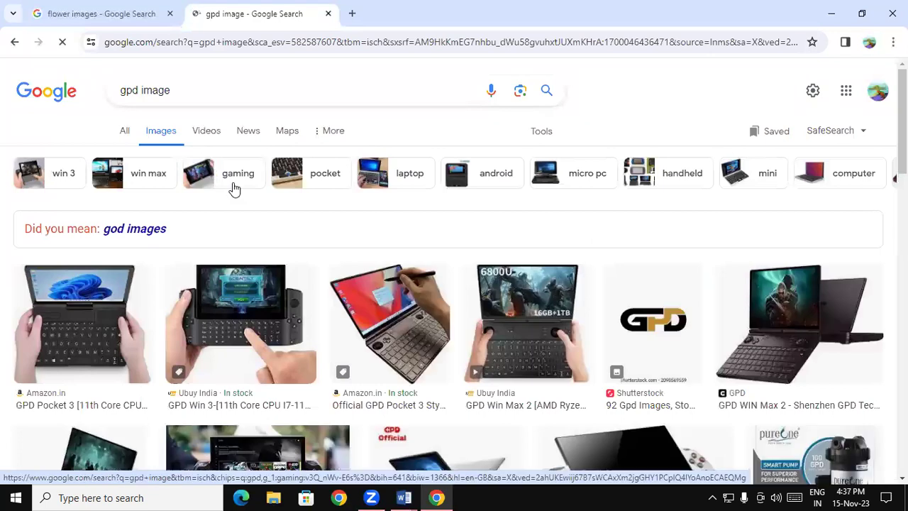
{"action": "left_click", "coordinate": [129, 90]}
{"action": "type", "text": "o"}
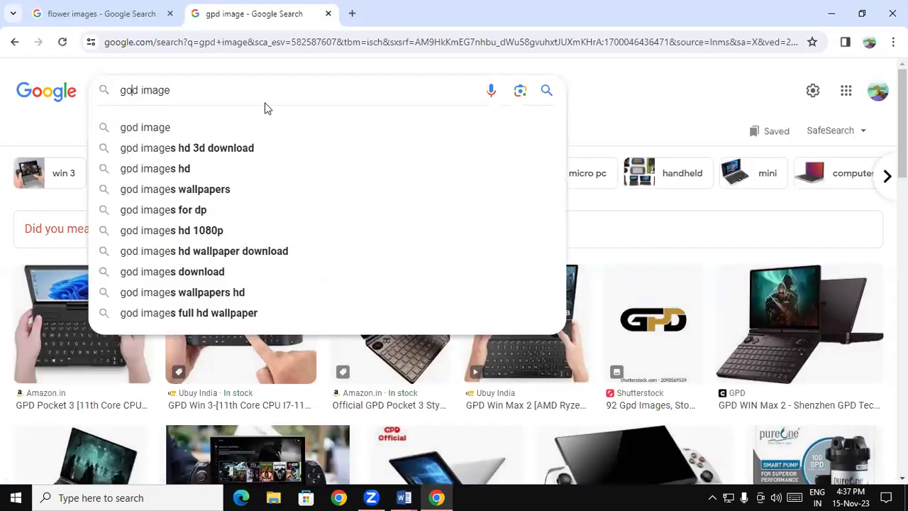
{"action": "key", "text": "Return"}
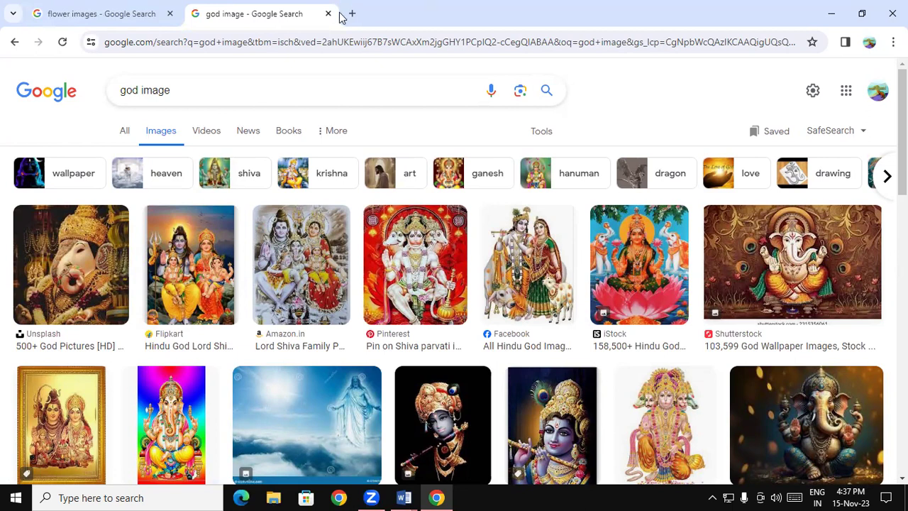
{"action": "left_click", "coordinate": [332, 42]}
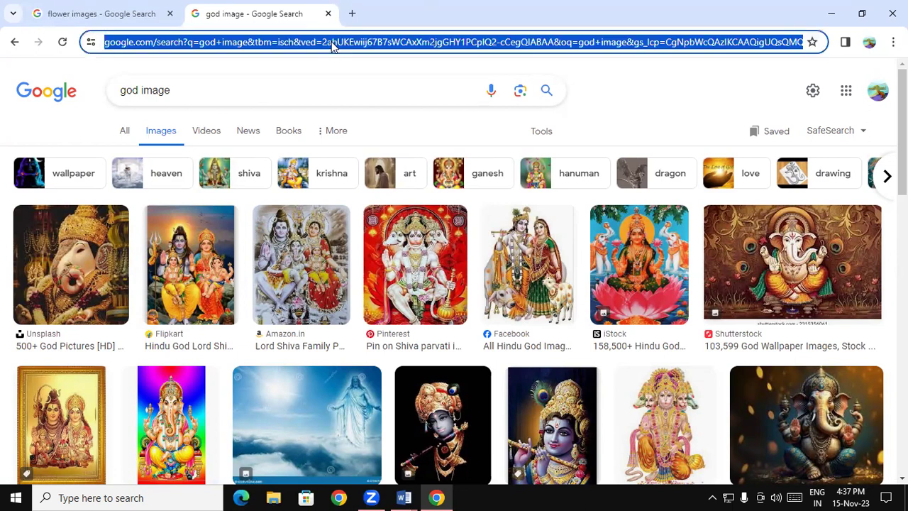
{"action": "right_click", "coordinate": [332, 43]}
- Copy the god image URL, close Chrome, and type 'image' below Flower Image Link
{"action": "left_click", "coordinate": [381, 169]}
{"action": "left_click", "coordinate": [892, 14]}
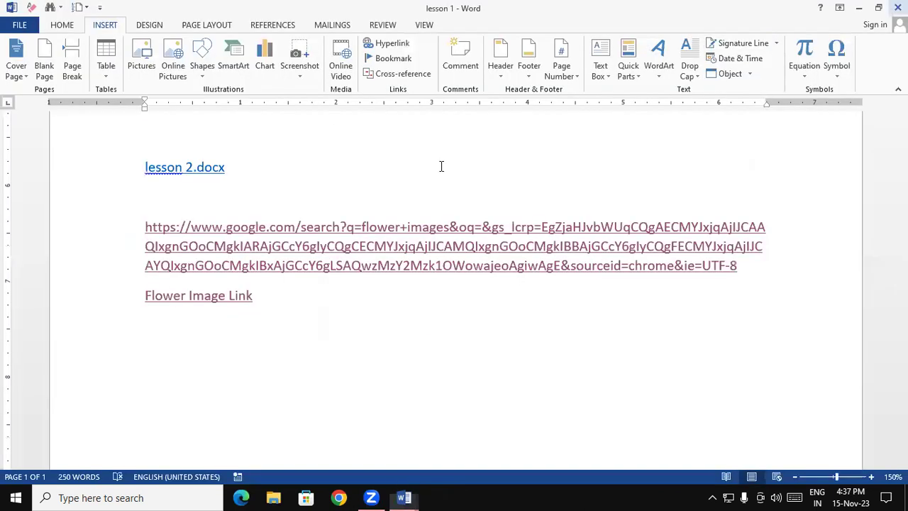
{"action": "left_click", "coordinate": [334, 310]}
{"action": "key", "text": "Return"}
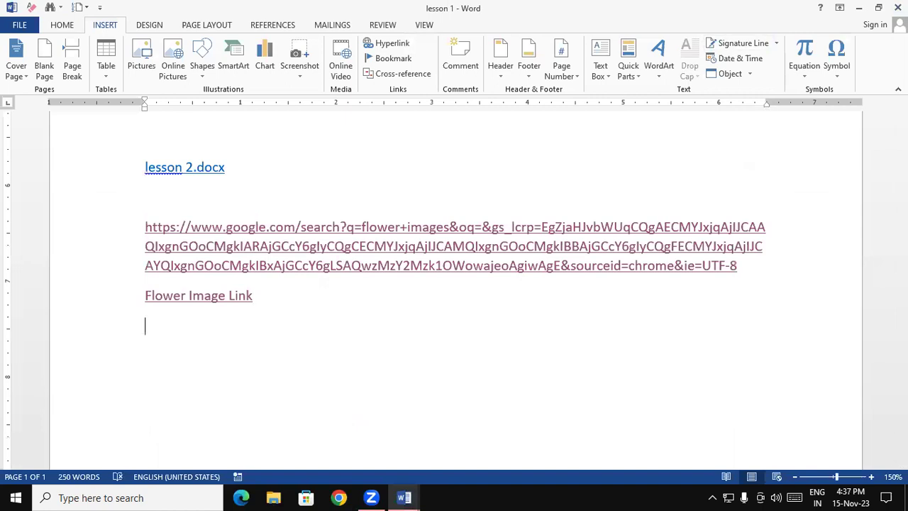
{"action": "type", "text": "image"}
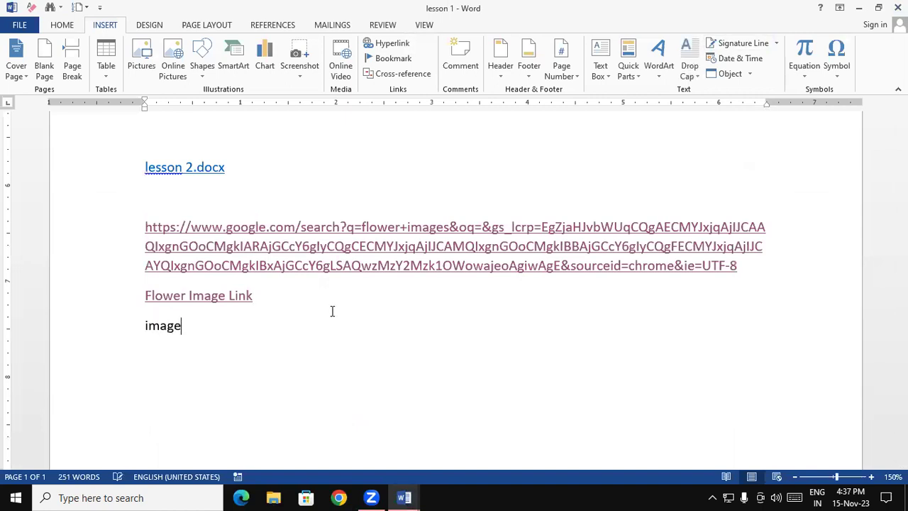
- Hyperlink the word 'image' to the god image search URL and test the link
{"action": "double_click", "coordinate": [167, 328]}
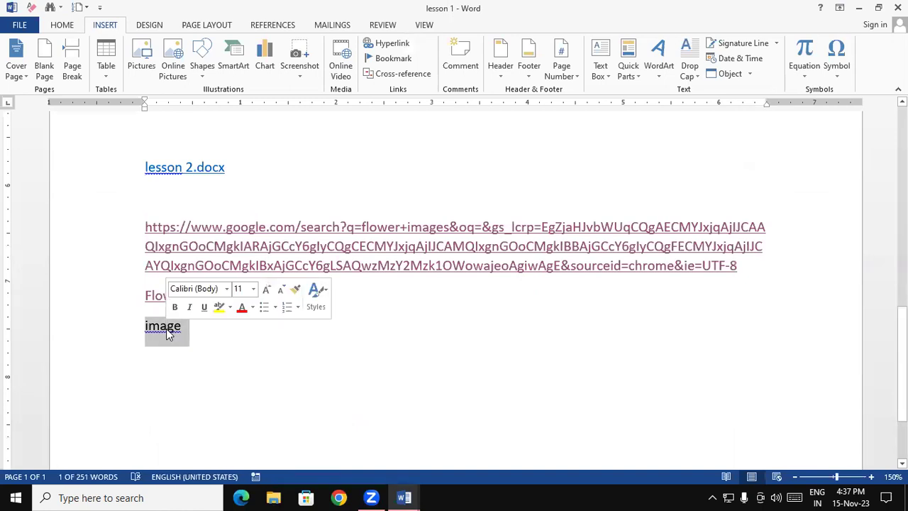
{"action": "left_click", "coordinate": [390, 44]}
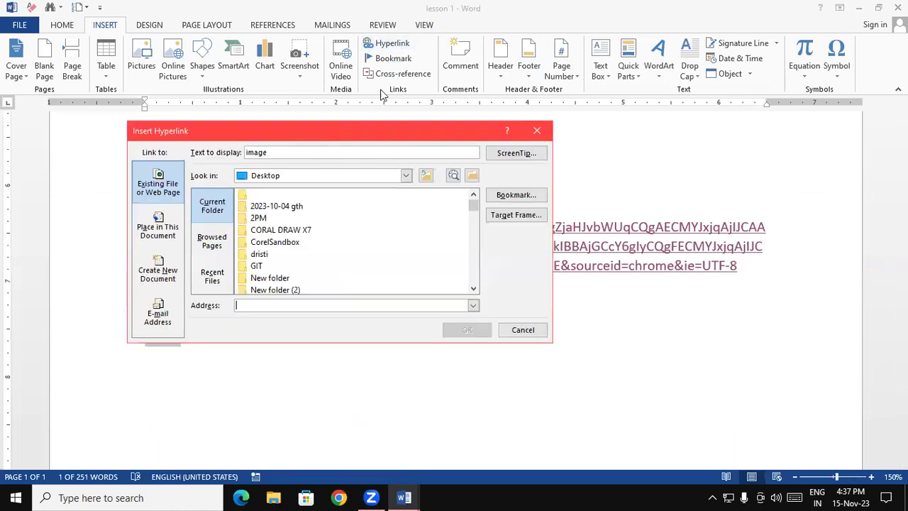
{"action": "left_click", "coordinate": [212, 242]}
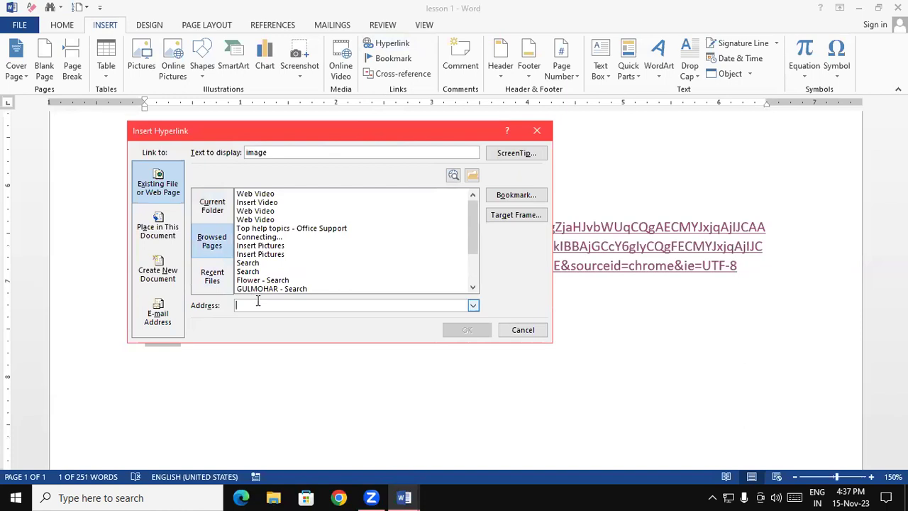
{"action": "key", "text": "ctrl+v"}
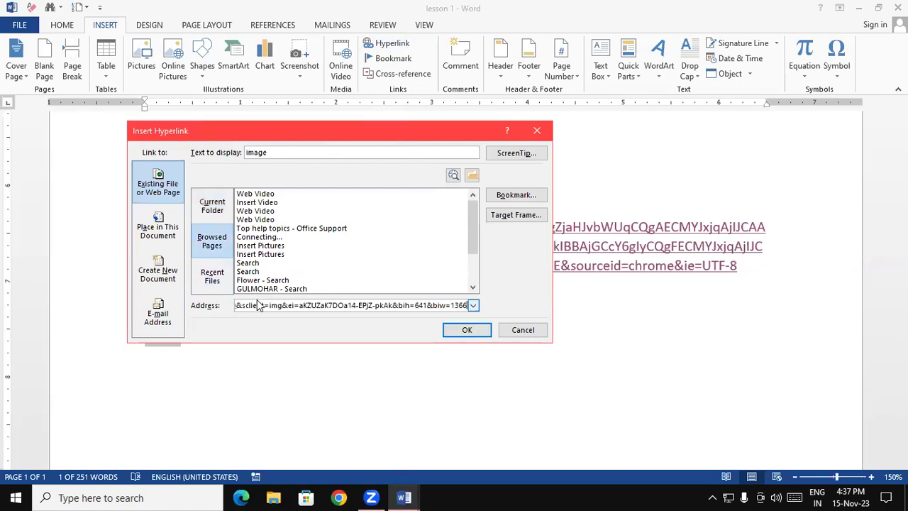
{"action": "left_click", "coordinate": [462, 330]}
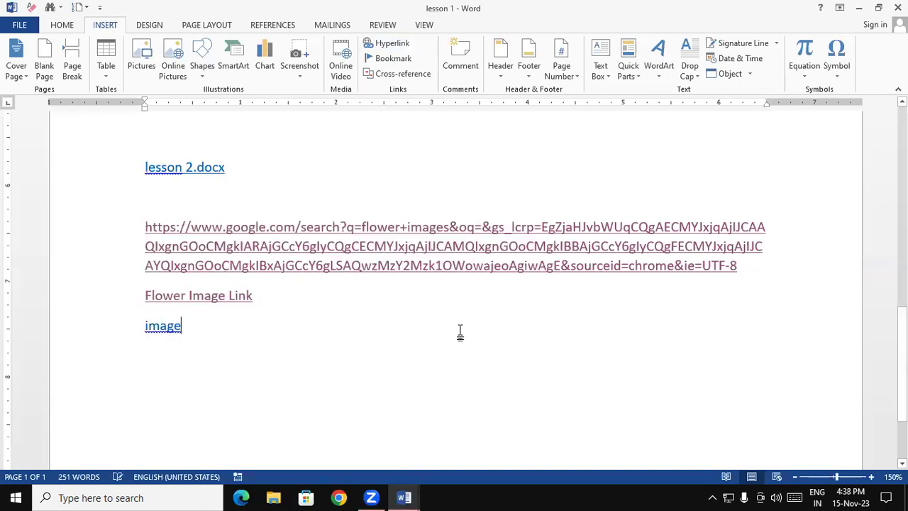
{"action": "left_click", "coordinate": [161, 325], "text": "ctrl"}
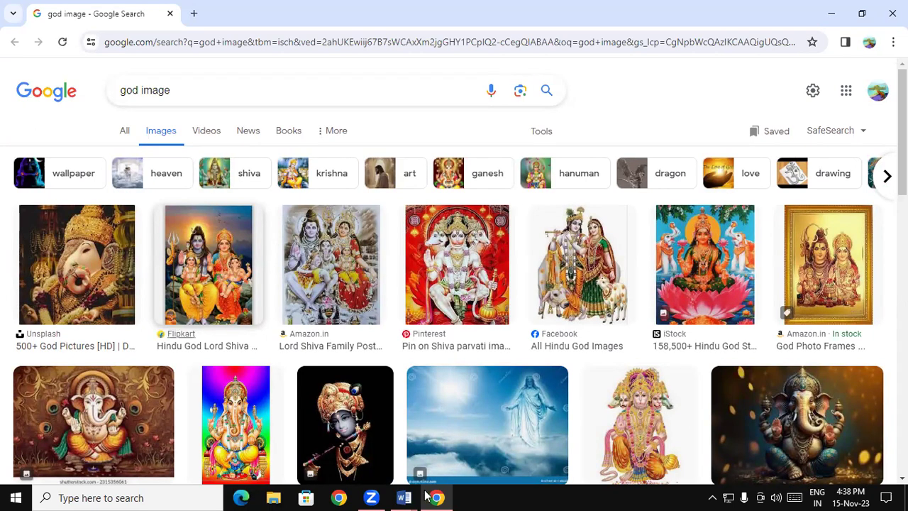
- Leave the god image results in Chrome and return to the lesson 2 Word document
{"action": "key", "text": "alt+Tab"}
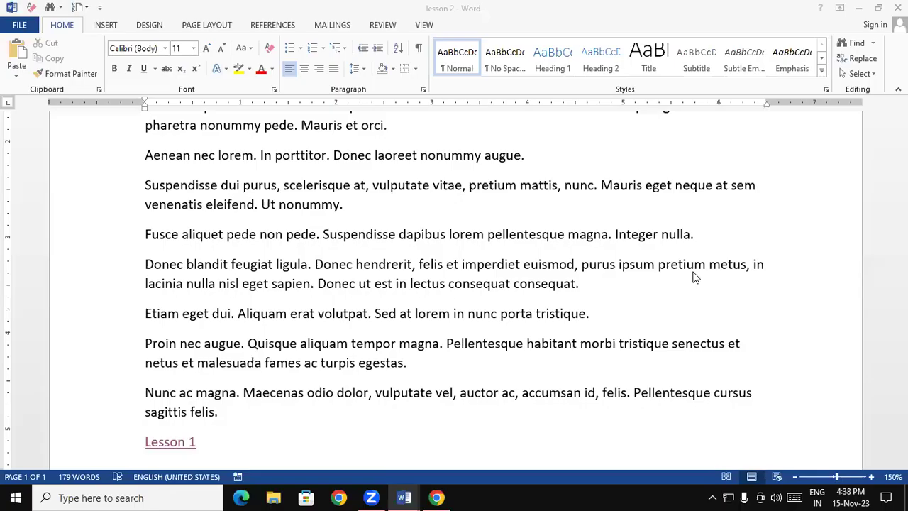